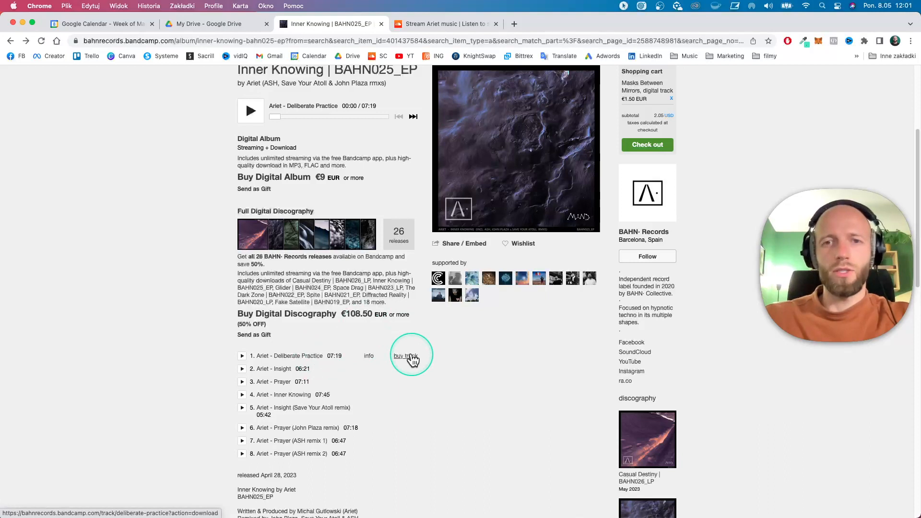
Look over the Inner Knowing album's track list on Bandcamp and switch to the Deliberate Practice project in Ableton Live.
scroll(410, 355, up, 3)
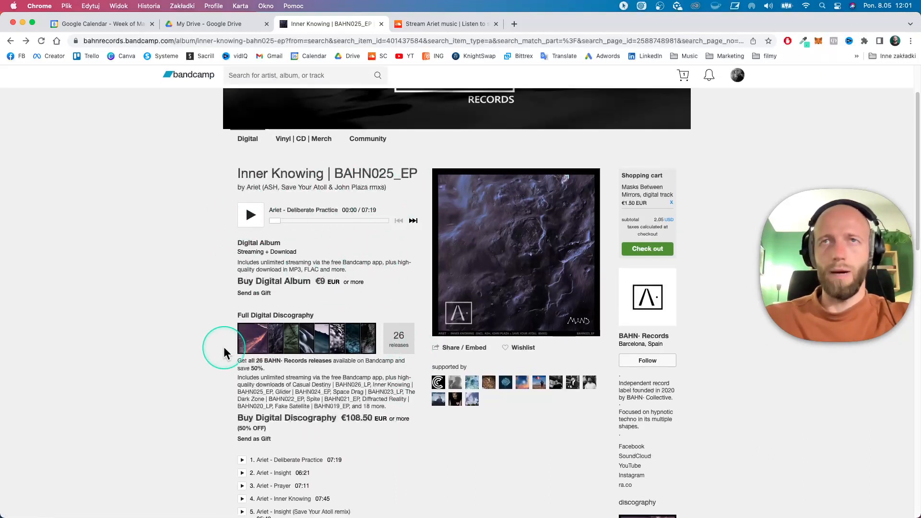
scroll(222, 350, down, 2)
scroll(224, 353, down, 1)
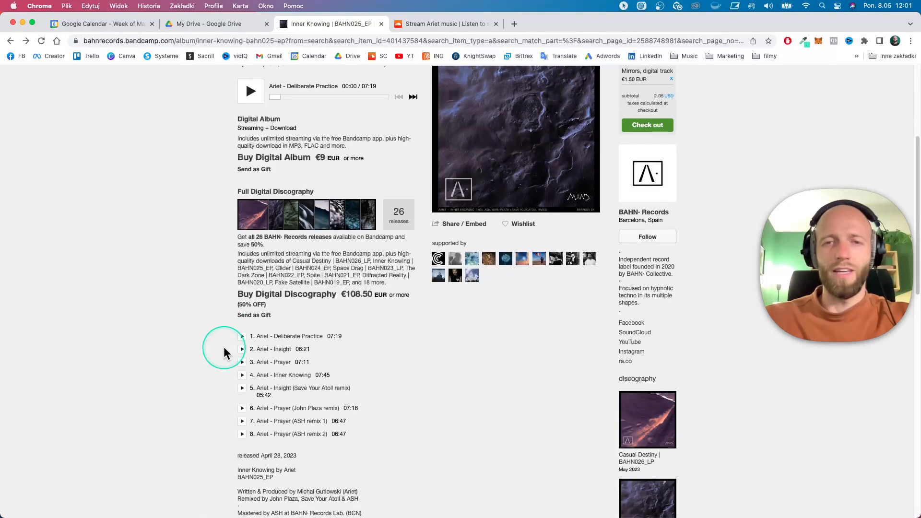
key(ctrl+Up)
click(355, 261)
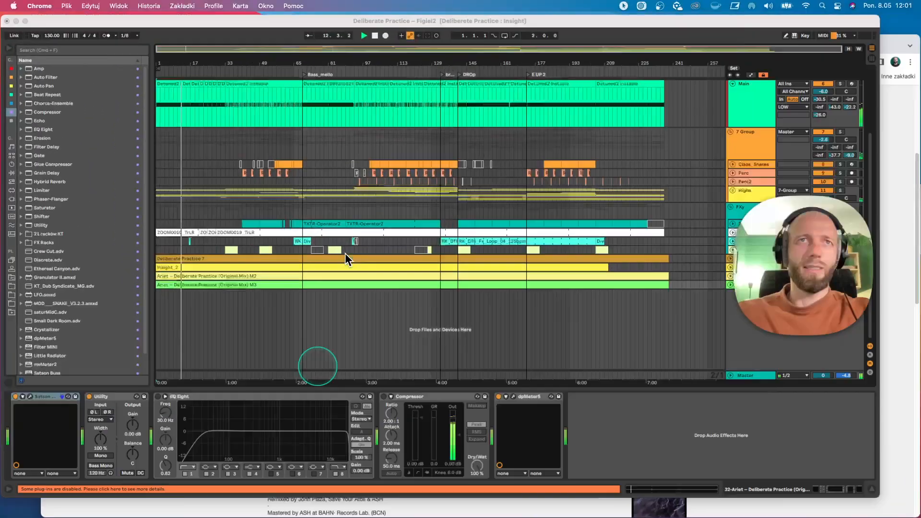
click(548, 326)
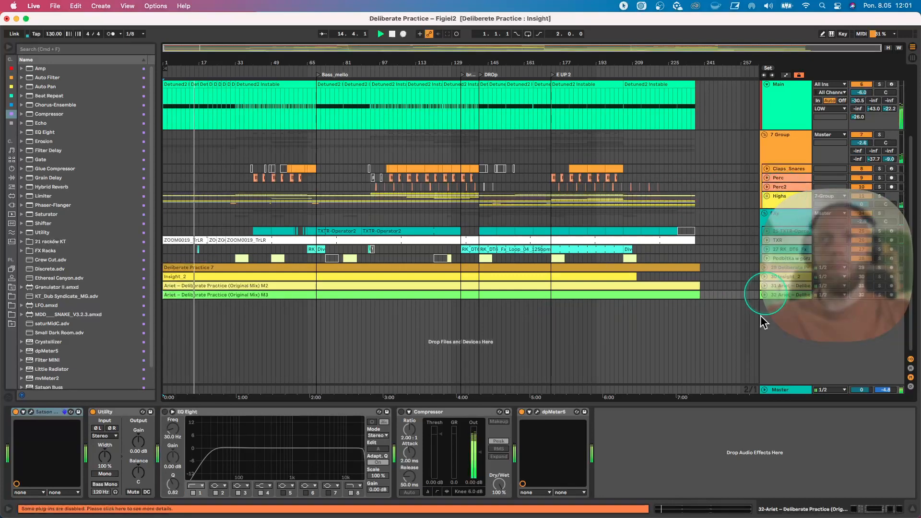
Sample the arrangement by playing it from successive points between about bar 50 and bar 184, and stop playback.
scroll(304, 181, up, 5)
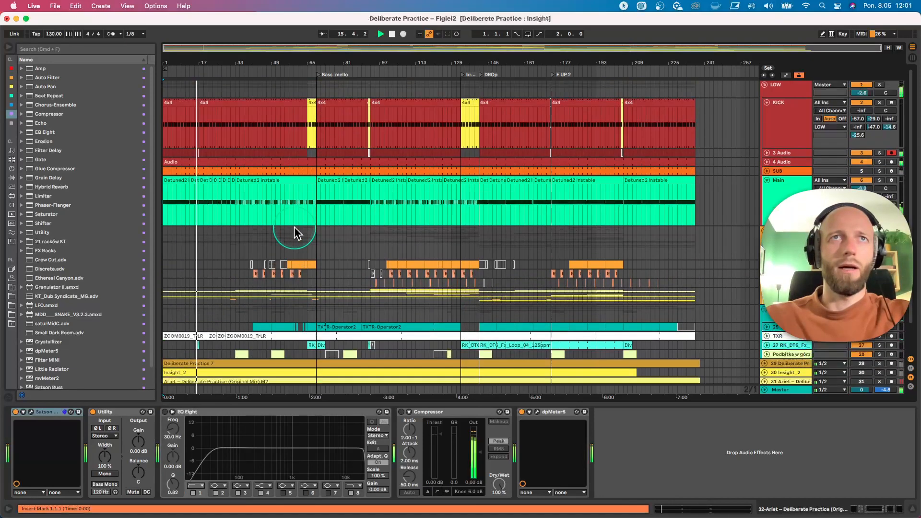
click(274, 72)
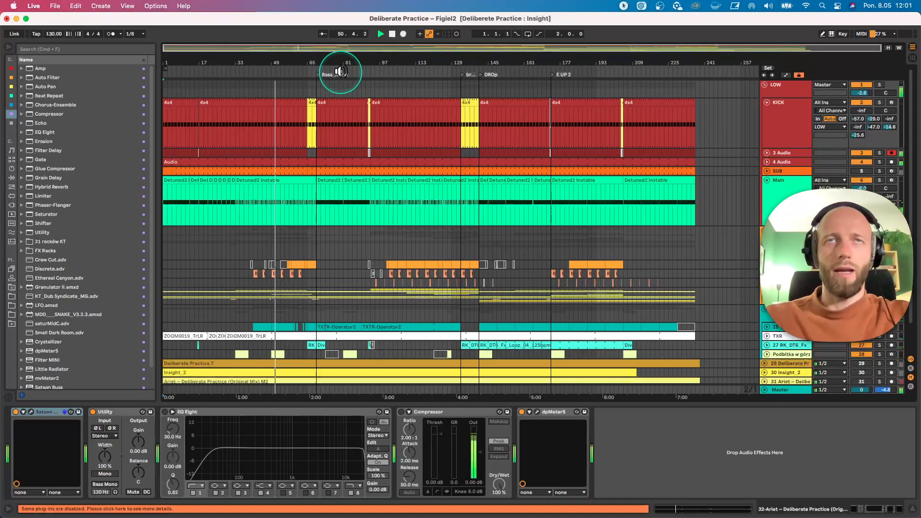
click(341, 73)
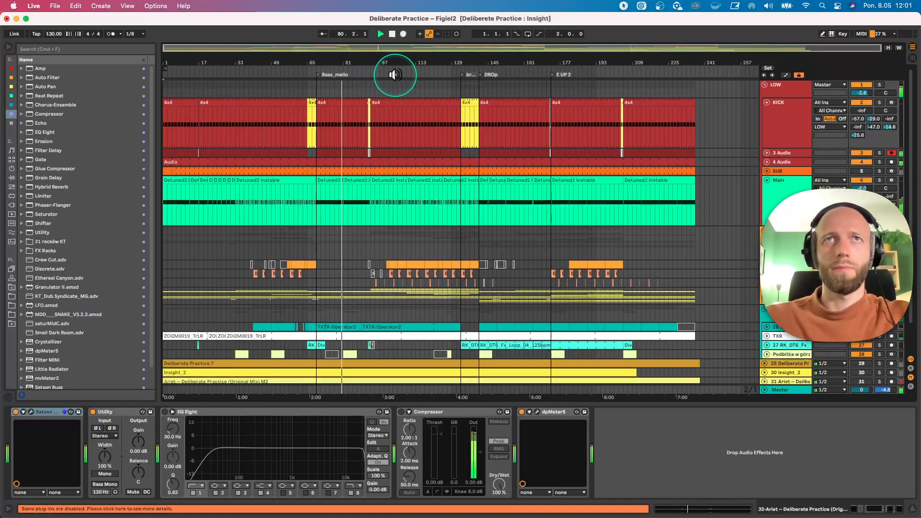
click(415, 72)
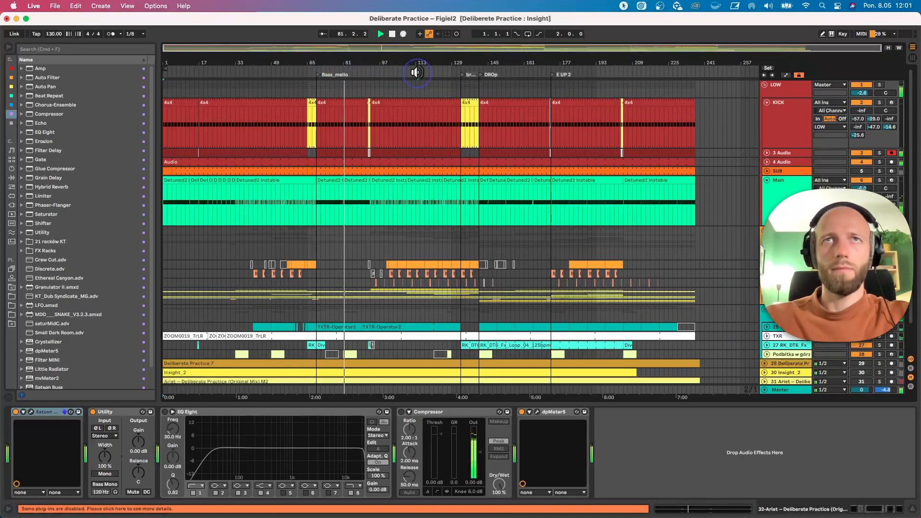
scroll(463, 128, down, 3)
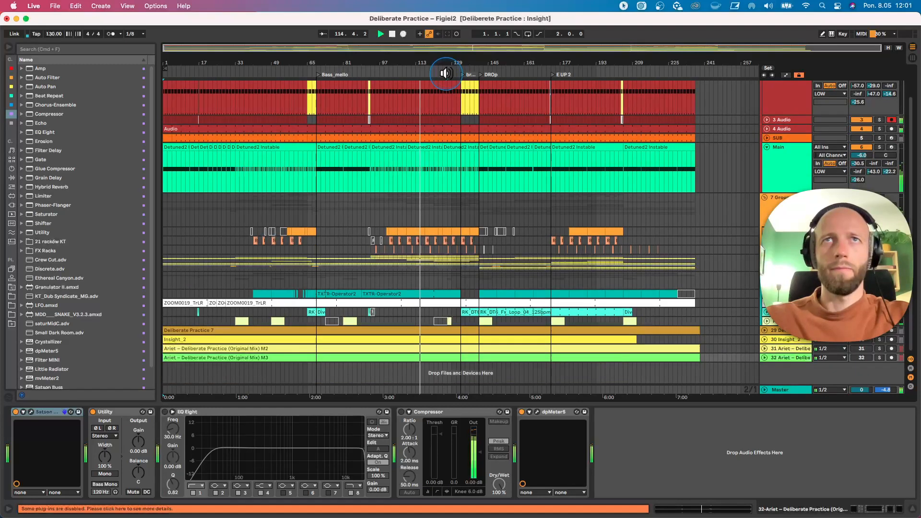
click(499, 71)
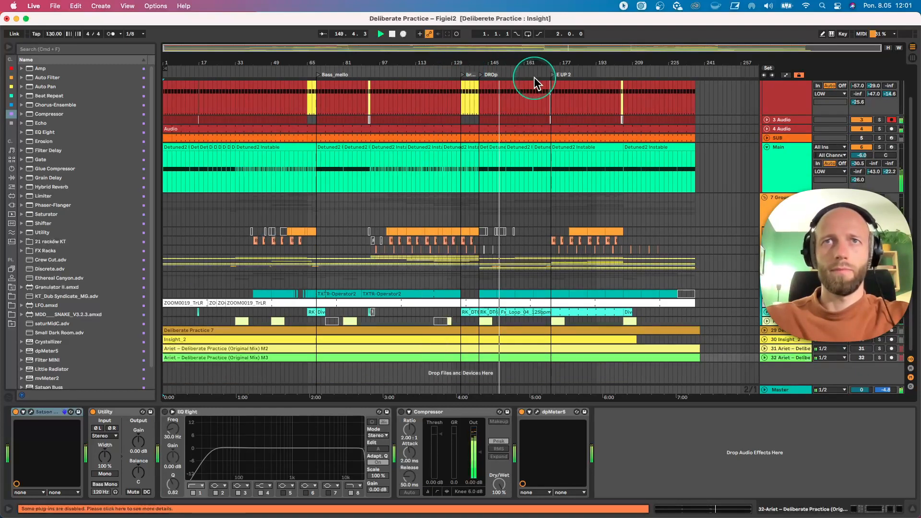
click(532, 72)
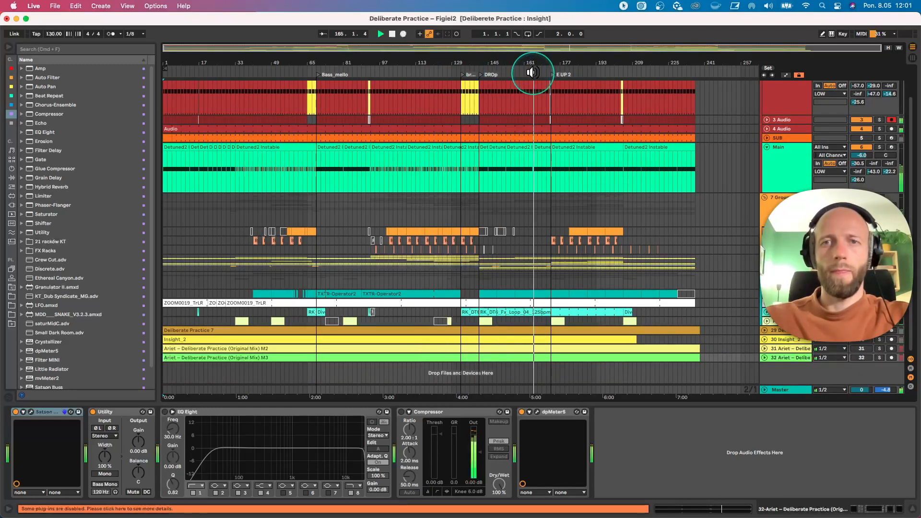
click(577, 71)
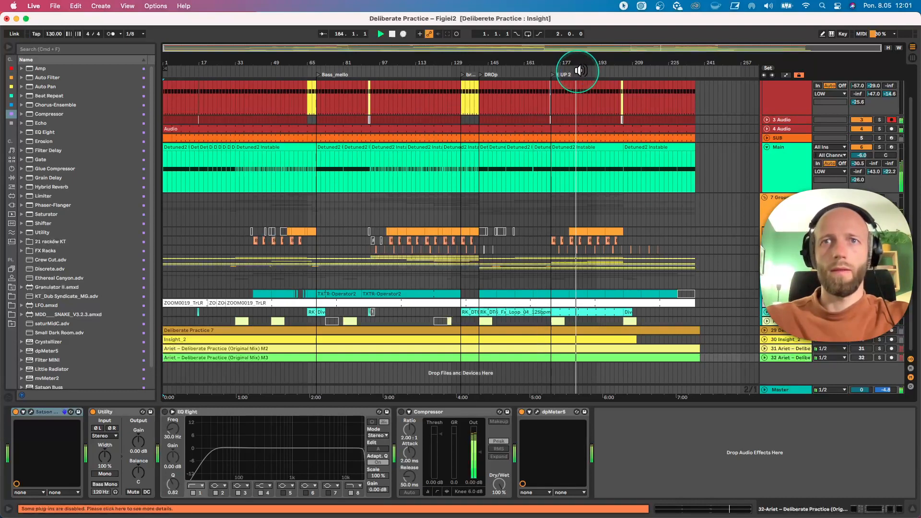
key(space)
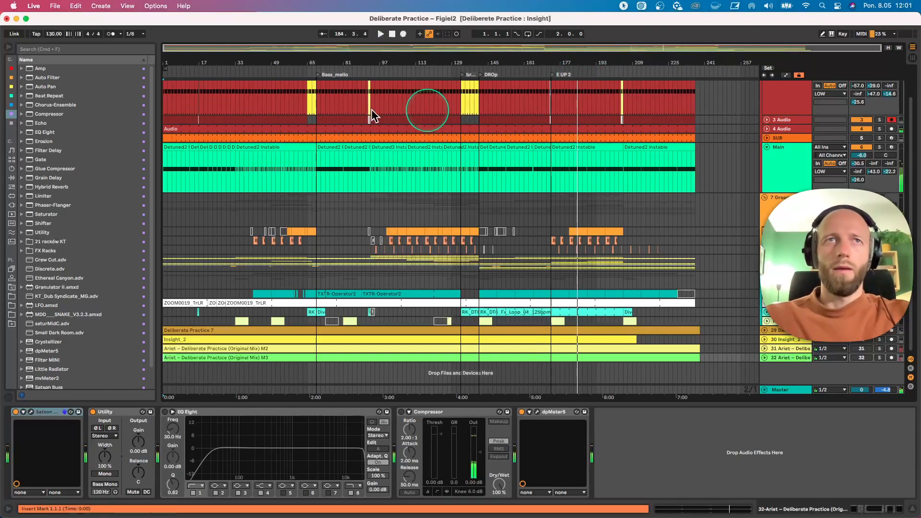
Solo the Main track and play its first clip and its clip at bar 33.
click(171, 149)
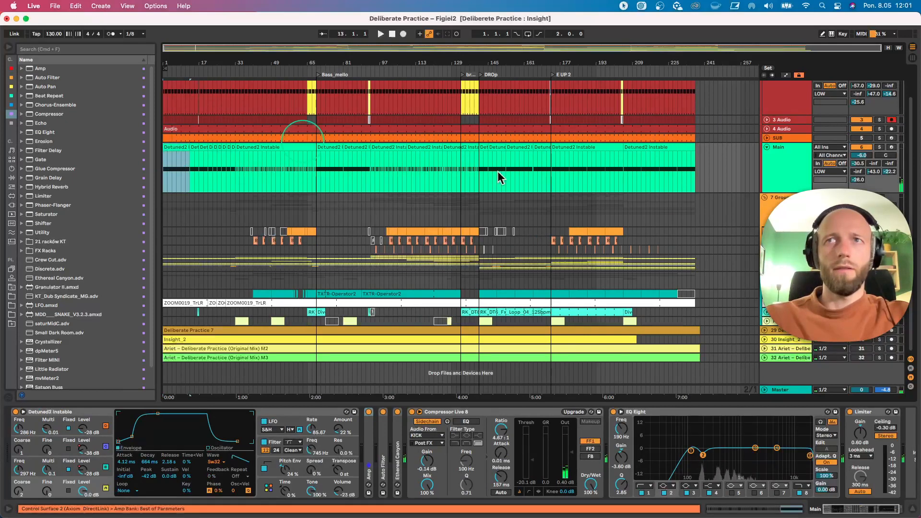
click(879, 147)
key(space)
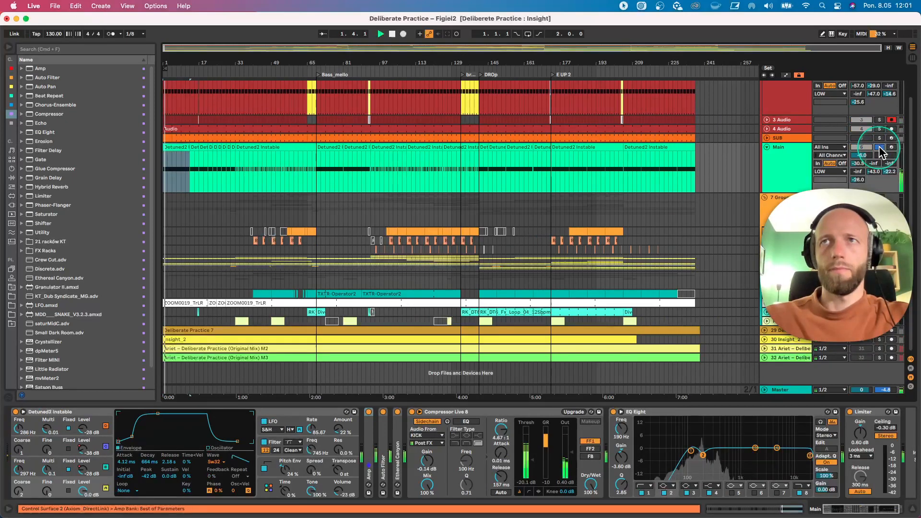
click(258, 147)
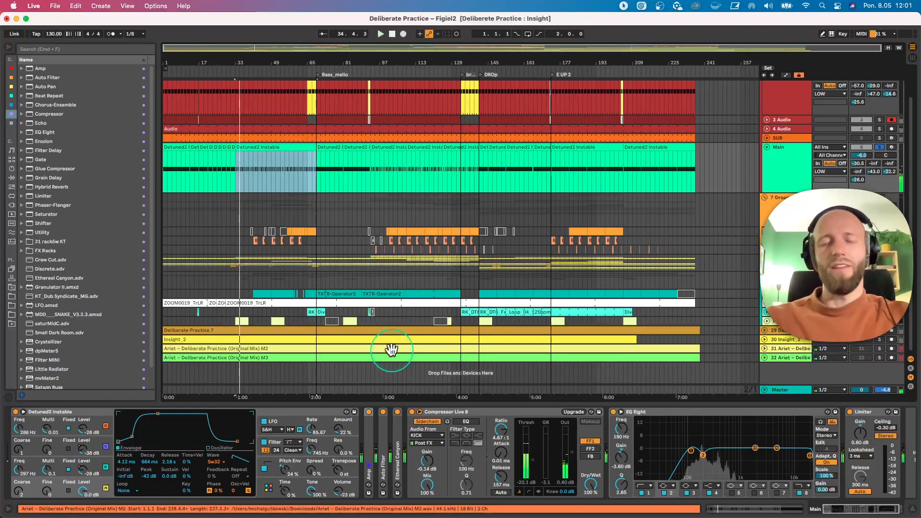
Search the browser's instruments for "instab" and expand the Ambient & Evolving folder to find the Main track's Detuned2 Instable preset.
click(54, 412)
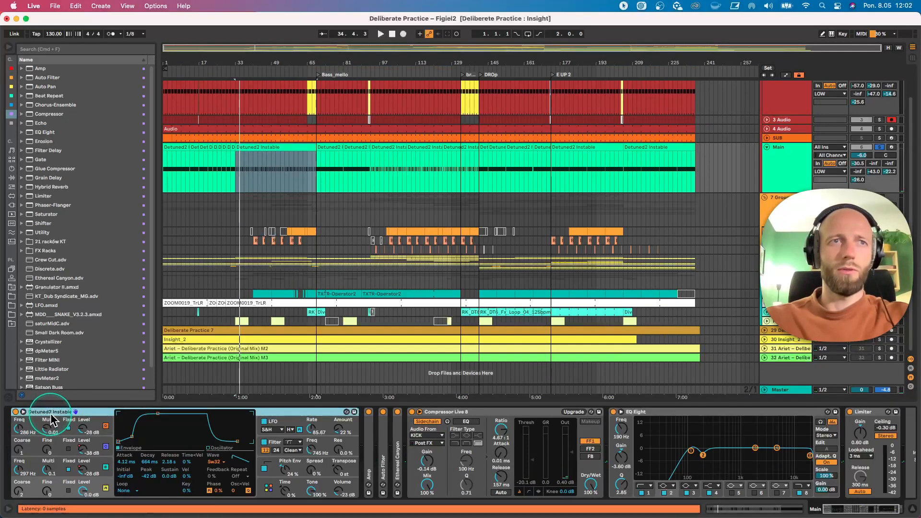
click(64, 48)
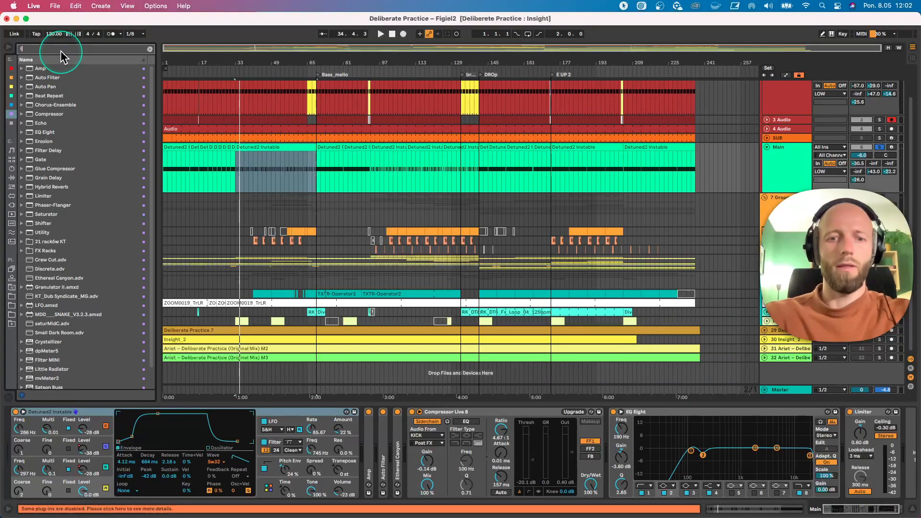
text(instab)
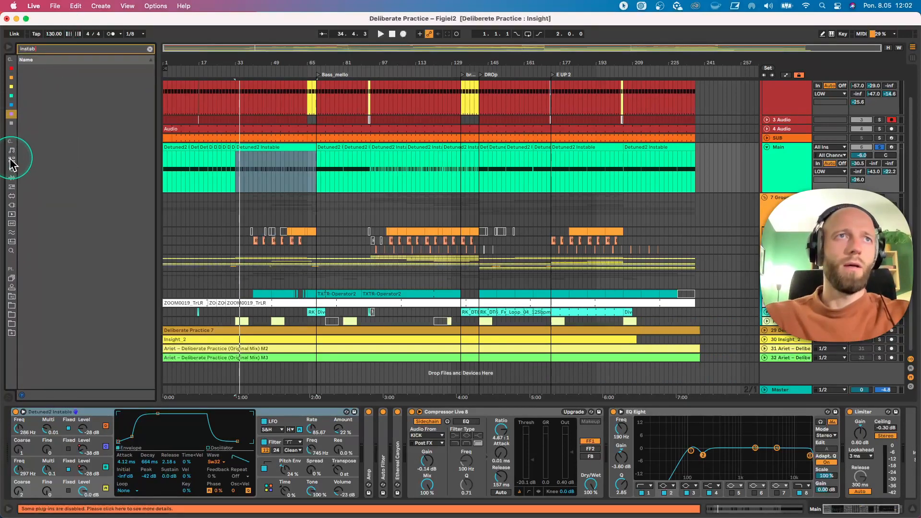
click(11, 150)
click(21, 69)
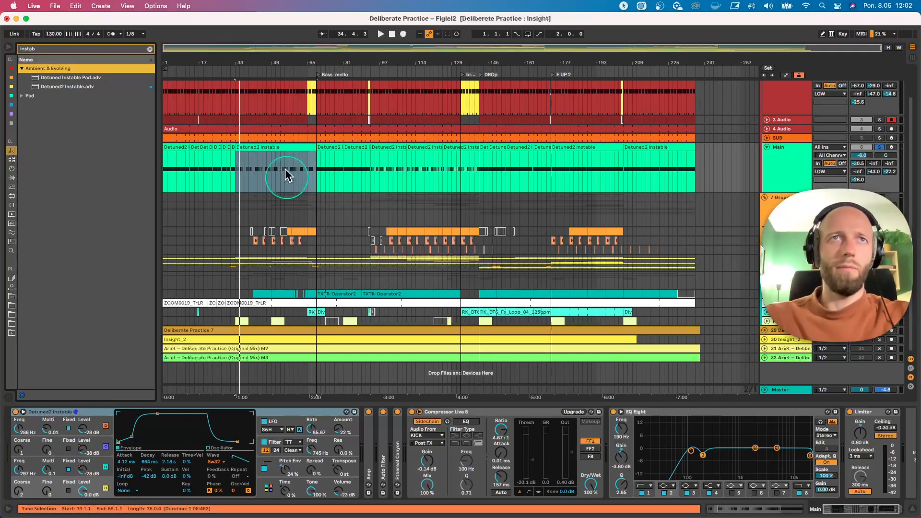
Open the Main track's clip at bar 33 and examine its MIDI notes and velocities.
double_click(273, 146)
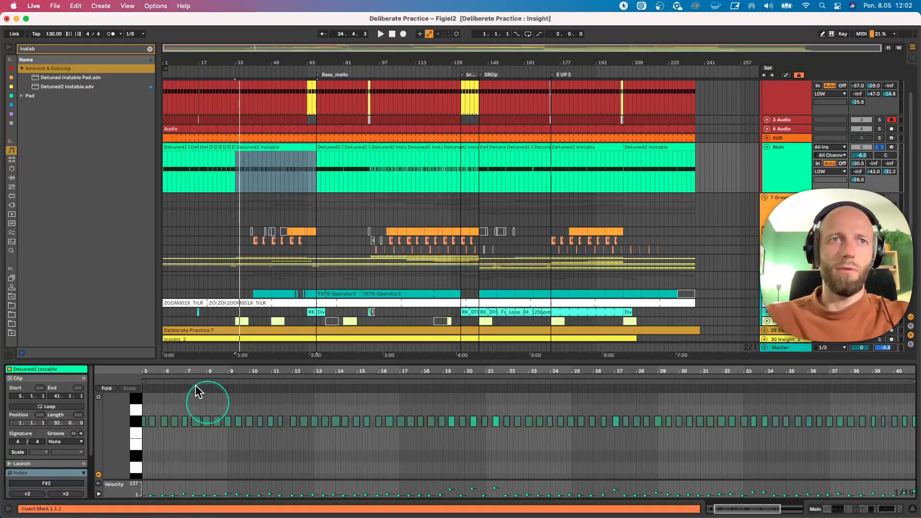
drag(185, 369, 185, 365)
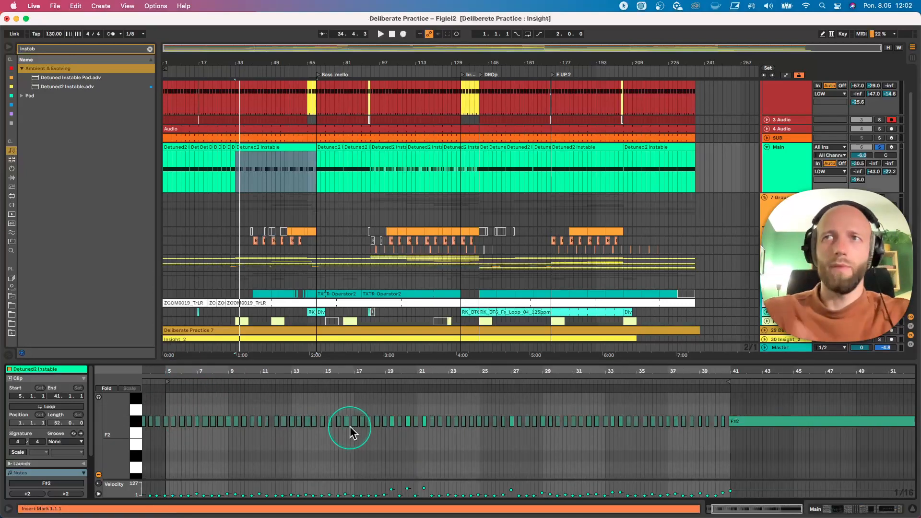
click(408, 488)
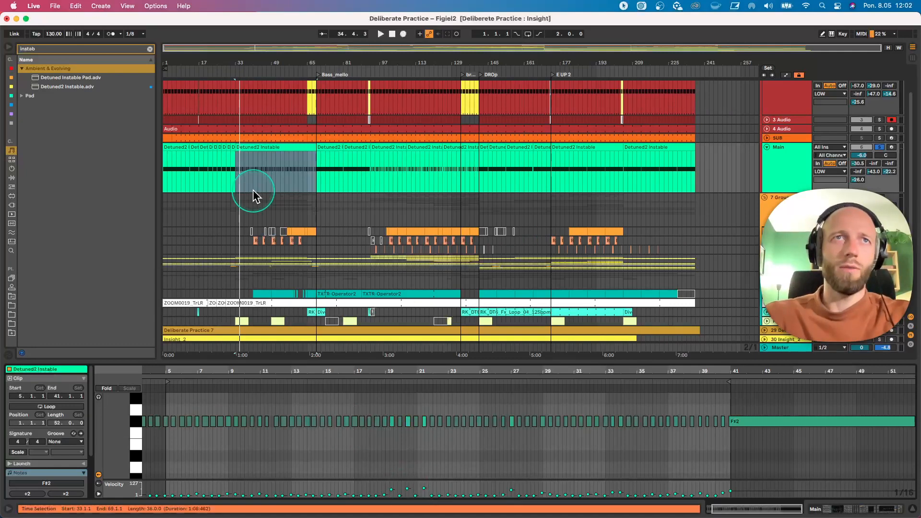
Show the notes of the Main track's first clip and play the soloed track from bar 1.
click(179, 148)
drag(235, 380, 224, 370)
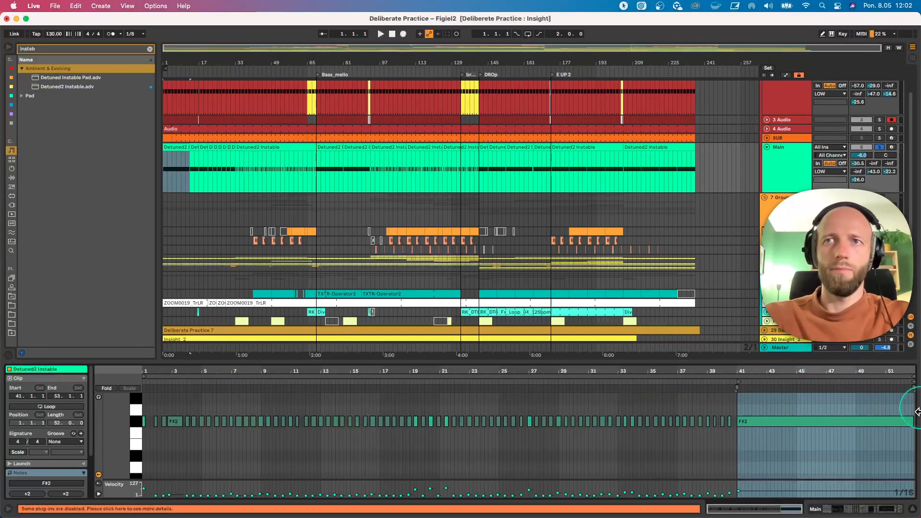
click(757, 422)
key(space)
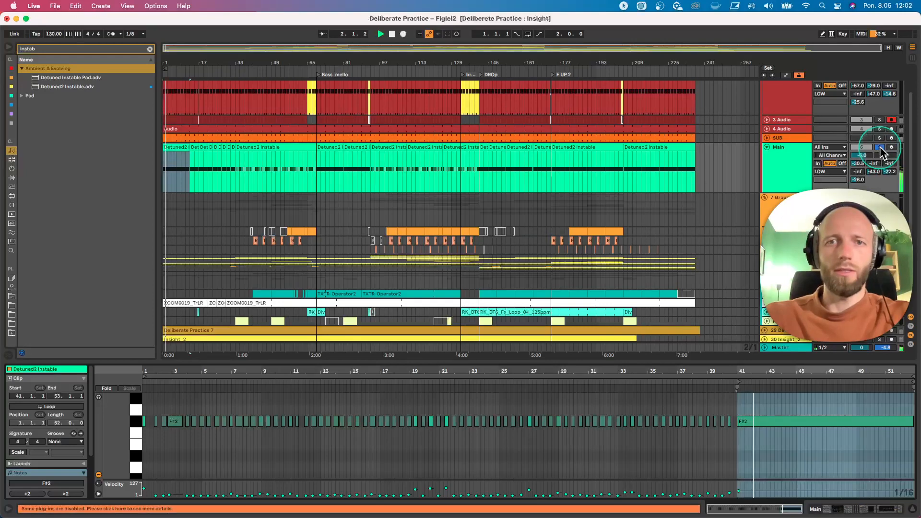
Play the soloed Main track from bar 33 with that clip's notes shown.
click(262, 191)
click(273, 151)
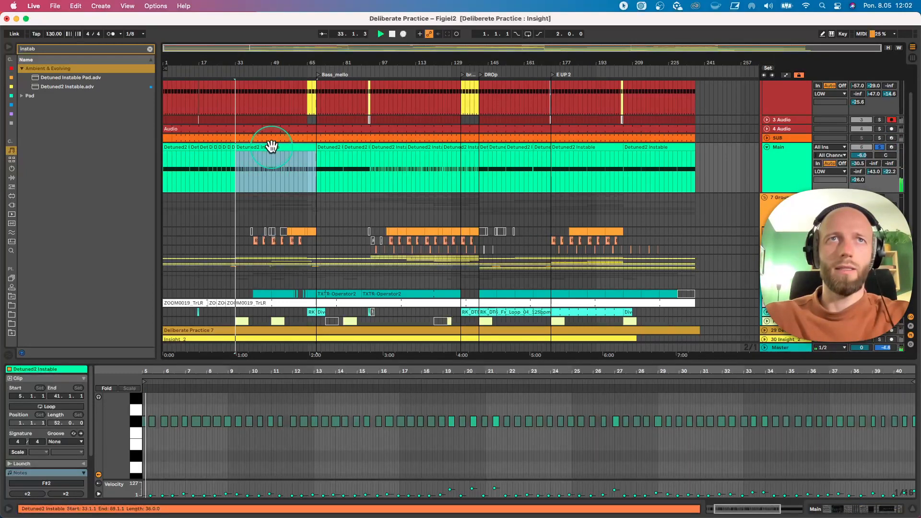
click(302, 402)
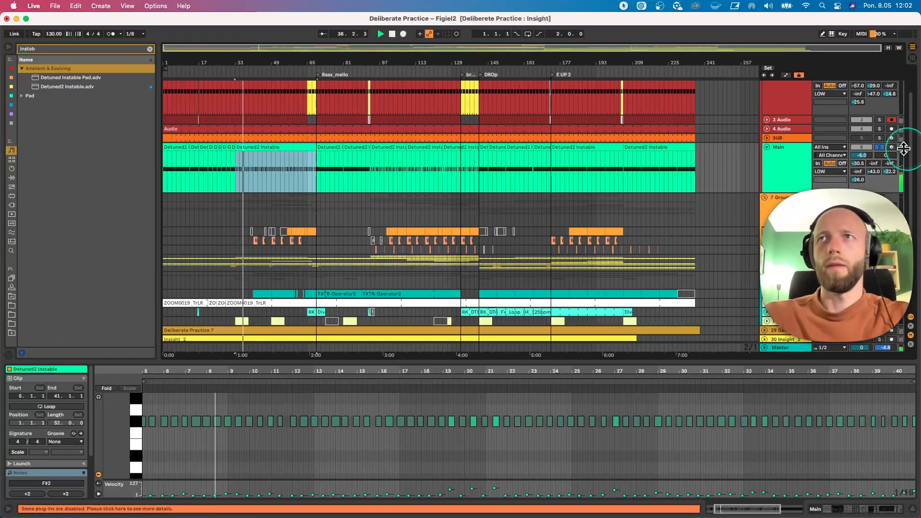
Show the Main track's device chain and inspect the Amp settings, collapse Amp and expand the Auto Filter.
click(792, 160)
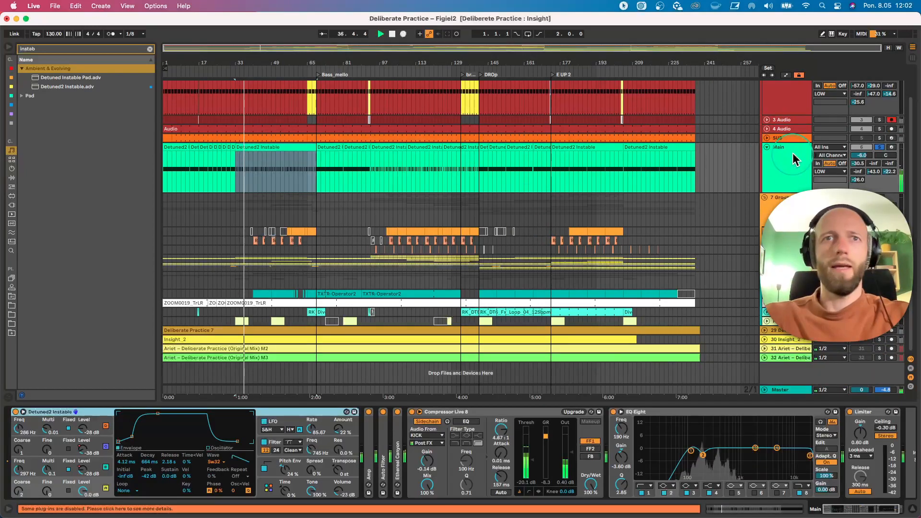
double_click(371, 433)
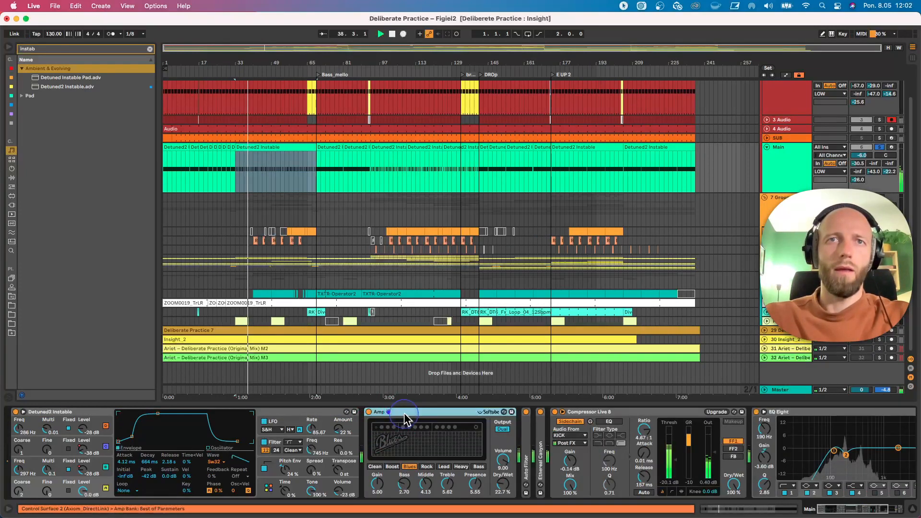
double_click(404, 414)
click(384, 425)
double_click(384, 428)
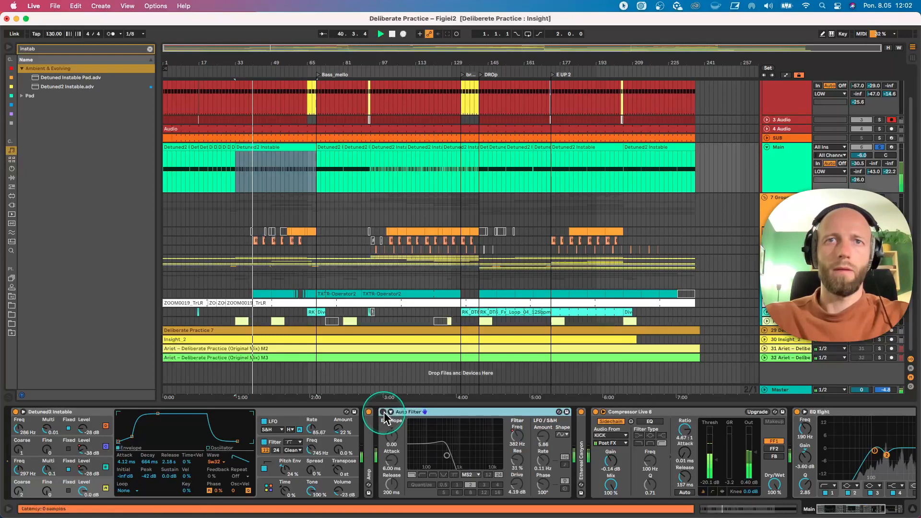
Turn off the Main track's solo and play the full mix from different points, including bar 43 and around bar 11.
click(293, 166)
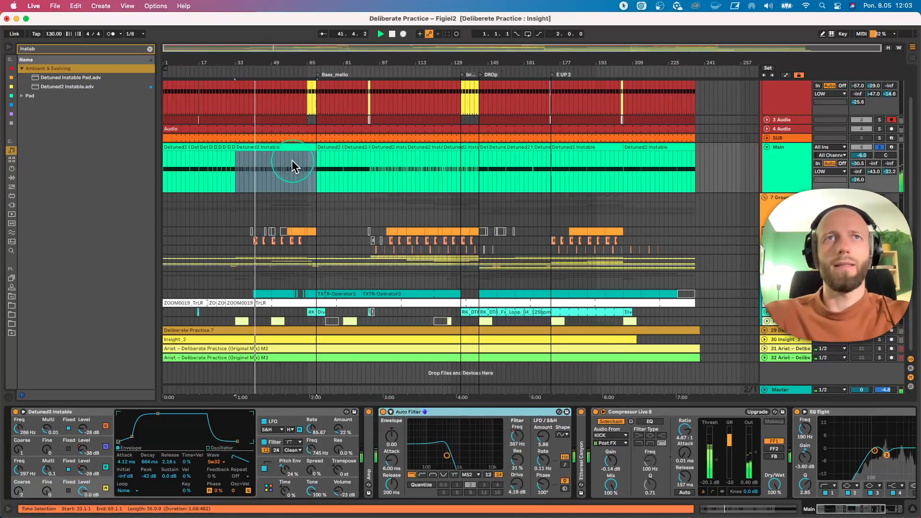
key(space)
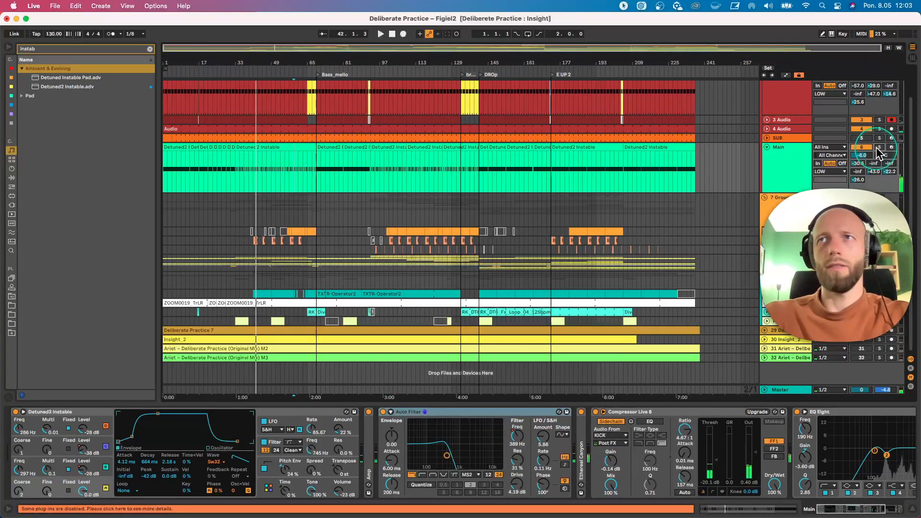
key(space)
click(349, 164)
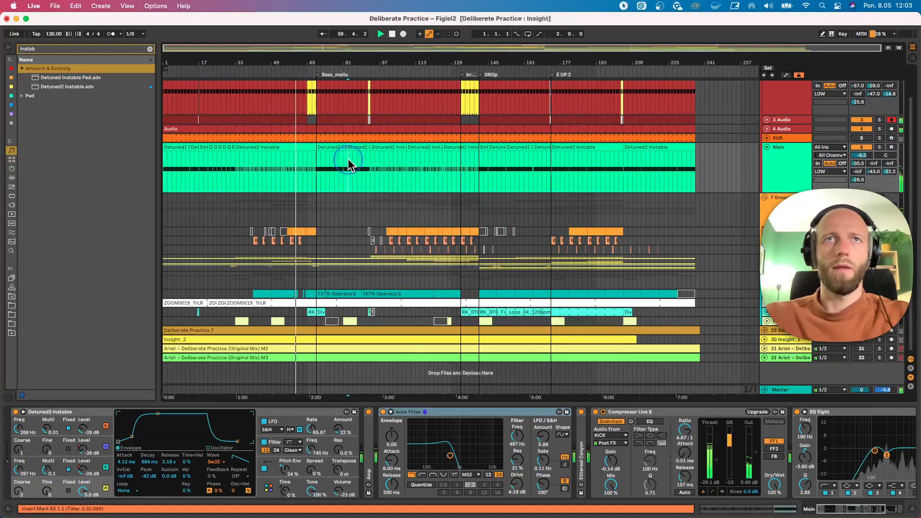
click(258, 170)
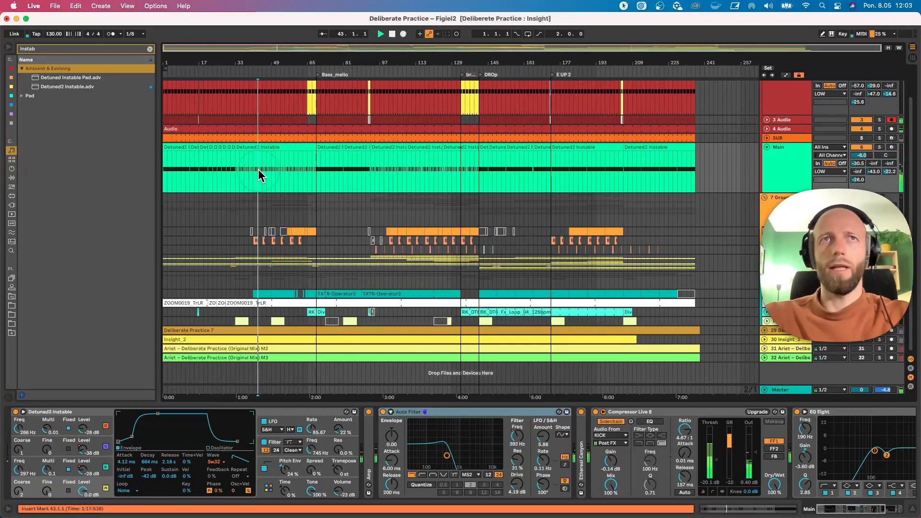
key(space)
key(space)
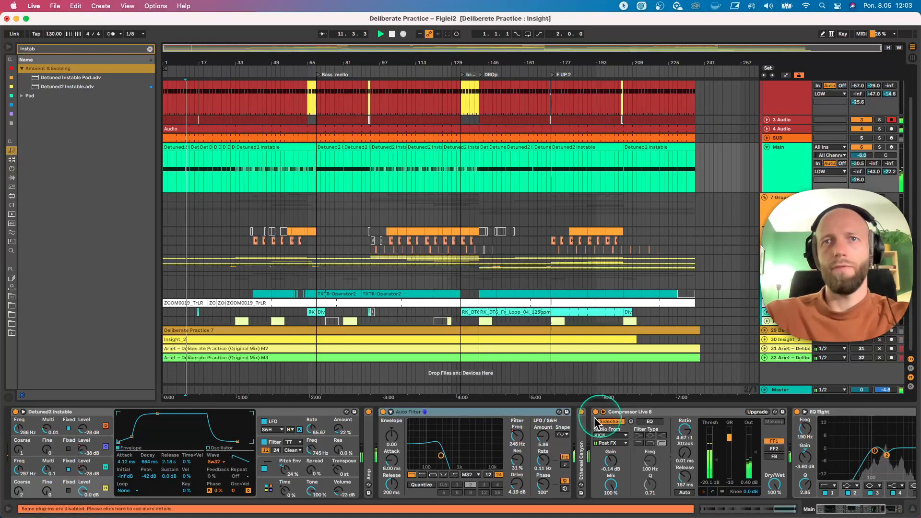
Show the Main track's Auto Filter frequency automation and play the mix from bars 105, 119, 155 and 191.
click(397, 167)
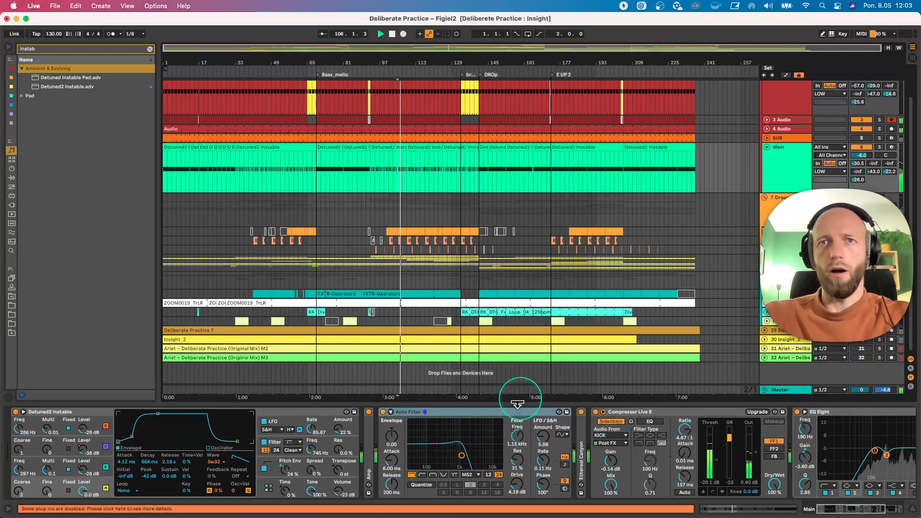
key(a)
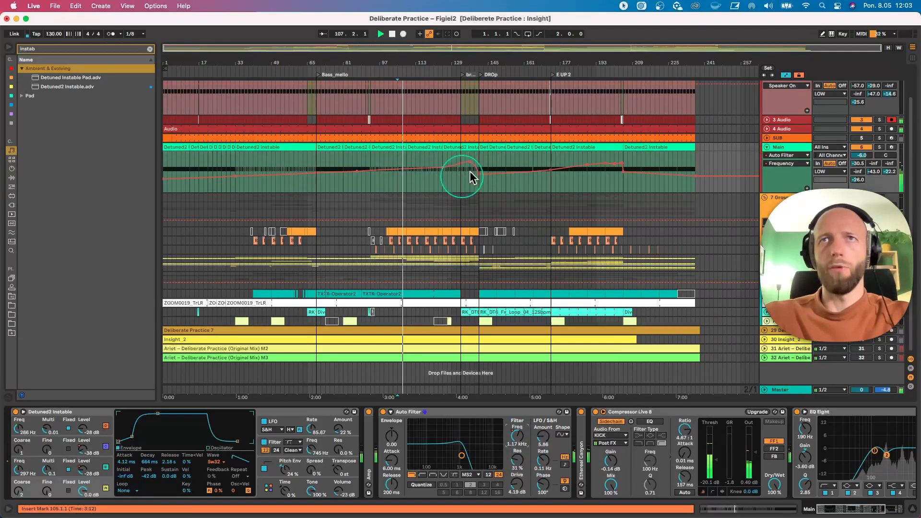
click(432, 160)
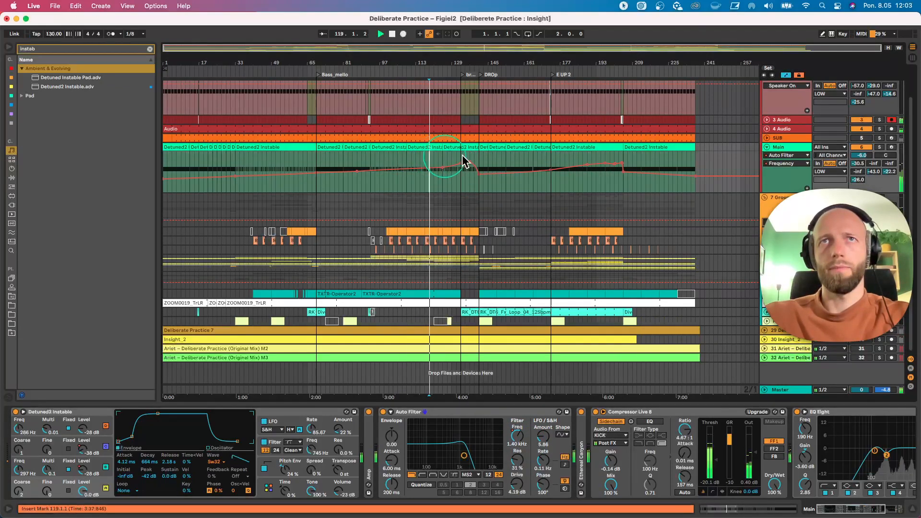
click(511, 162)
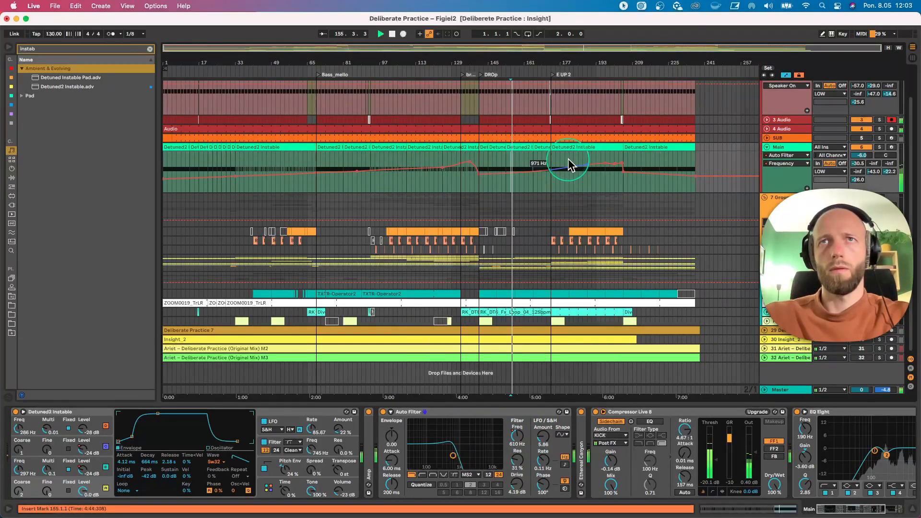
click(594, 185)
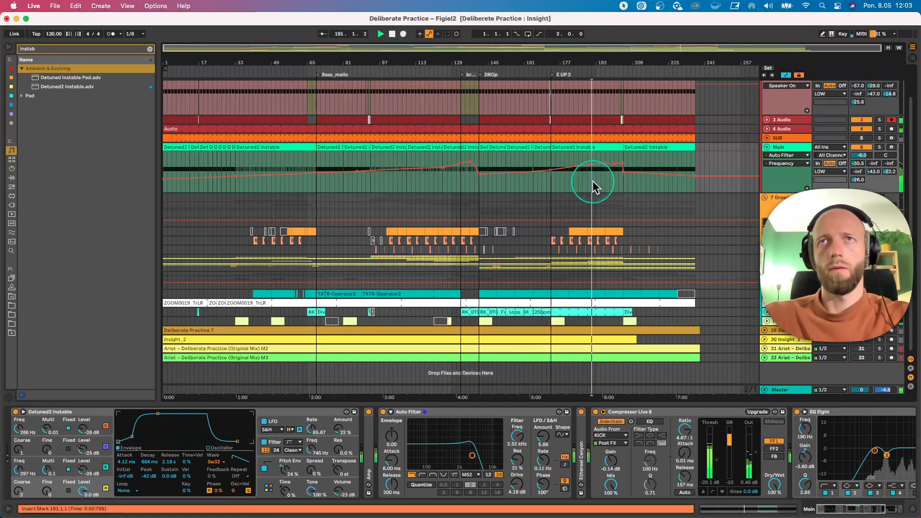
key(space)
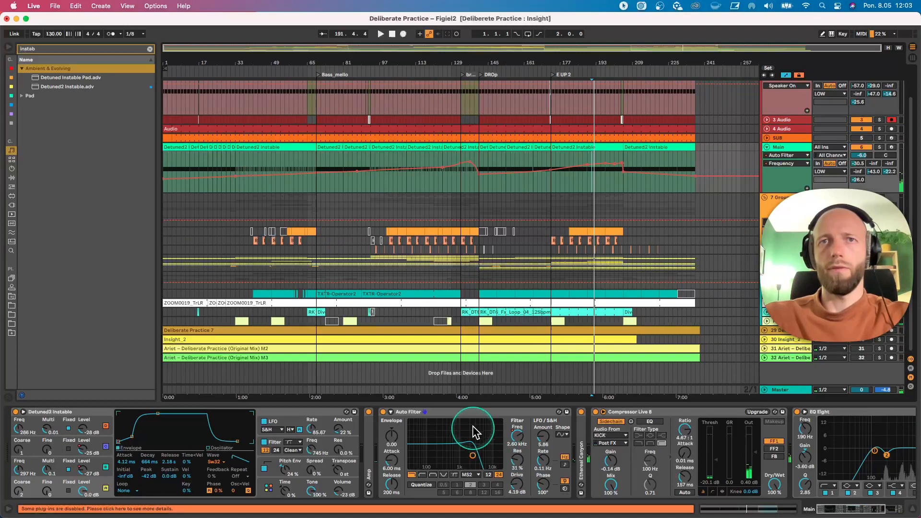
Collapse the Auto Filter, expand the Ethereal Canyon echo and find its preset under Echo's Ambient Spaces by searching for "ether".
double_click(468, 412)
double_click(397, 439)
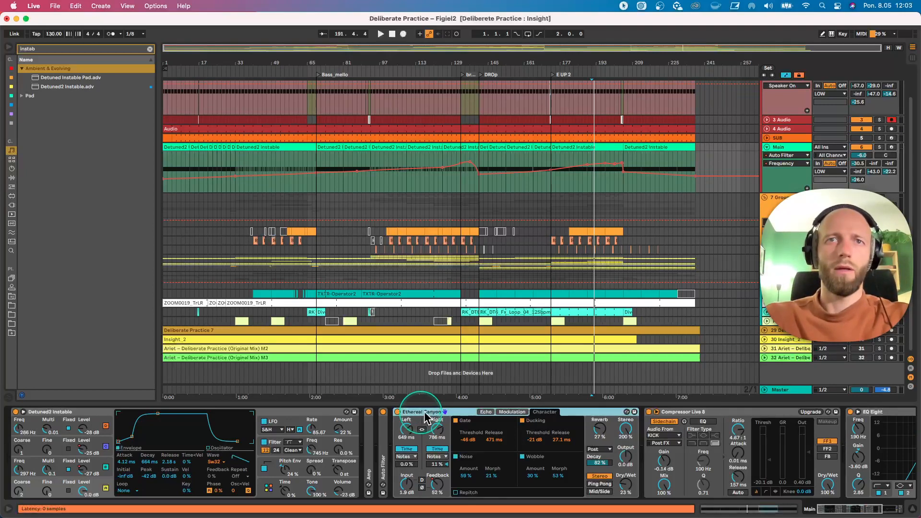
click(63, 49)
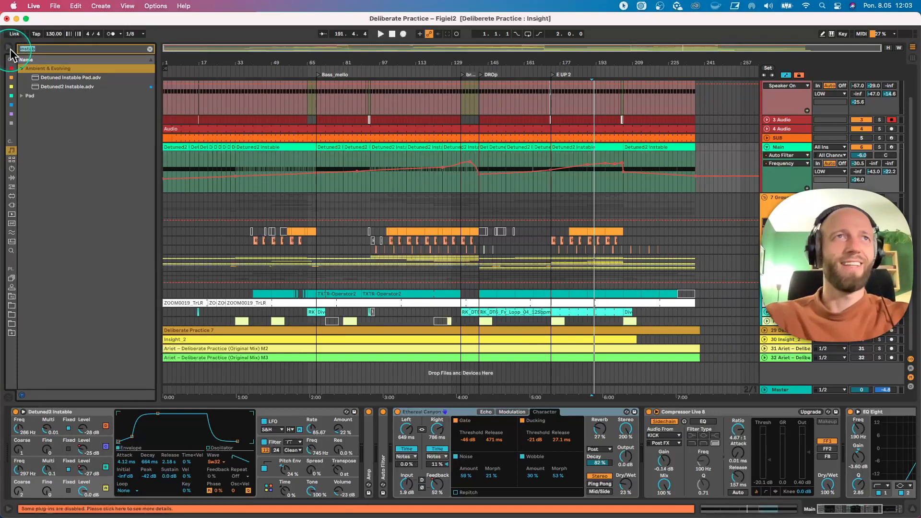
text(ether)
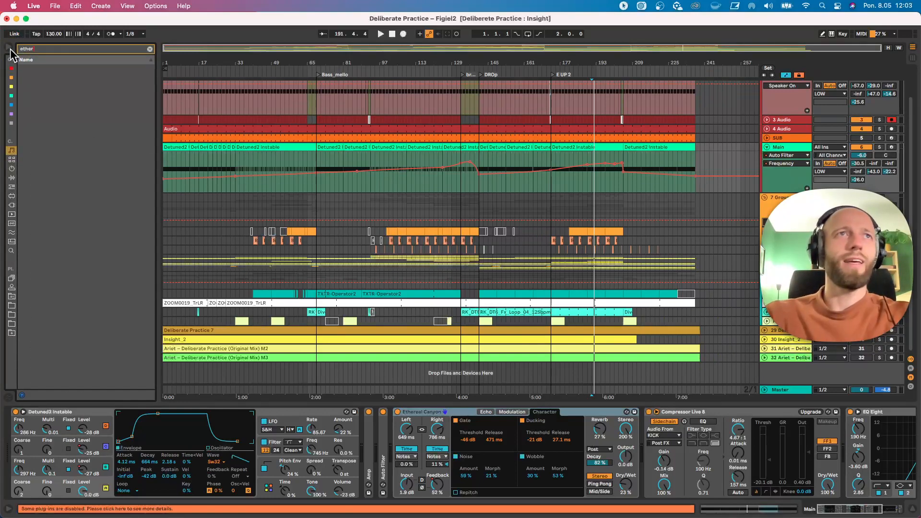
click(11, 115)
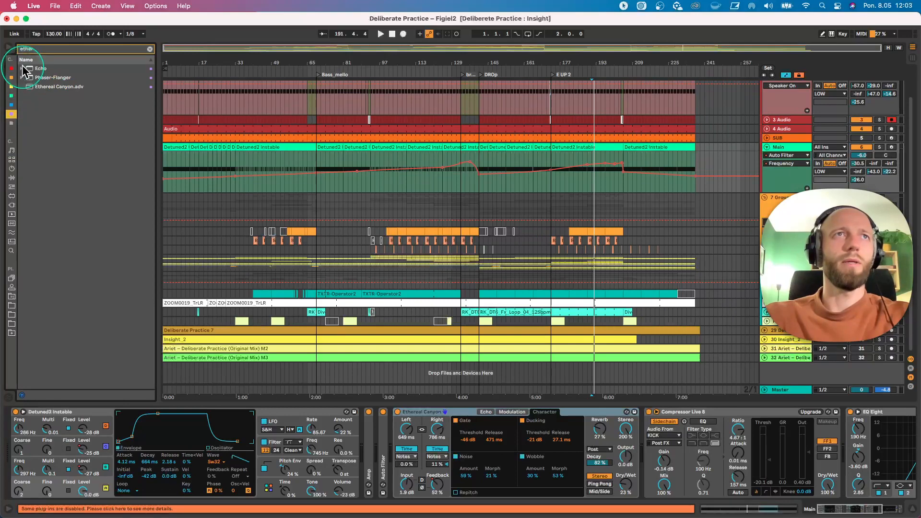
click(22, 65)
click(29, 77)
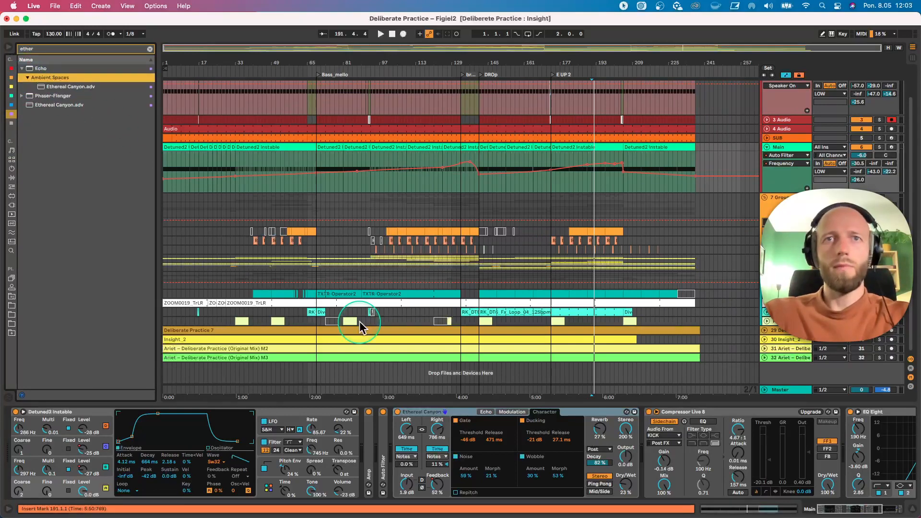
Play the soloed Main track from bar 107 and compare it with the Ethereal Canyon echo bypassed and active.
click(402, 185)
key(space)
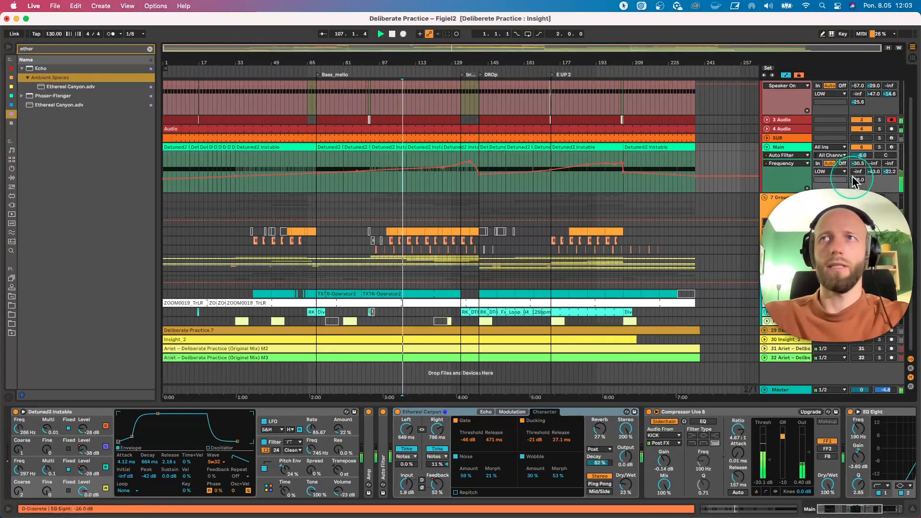
click(879, 147)
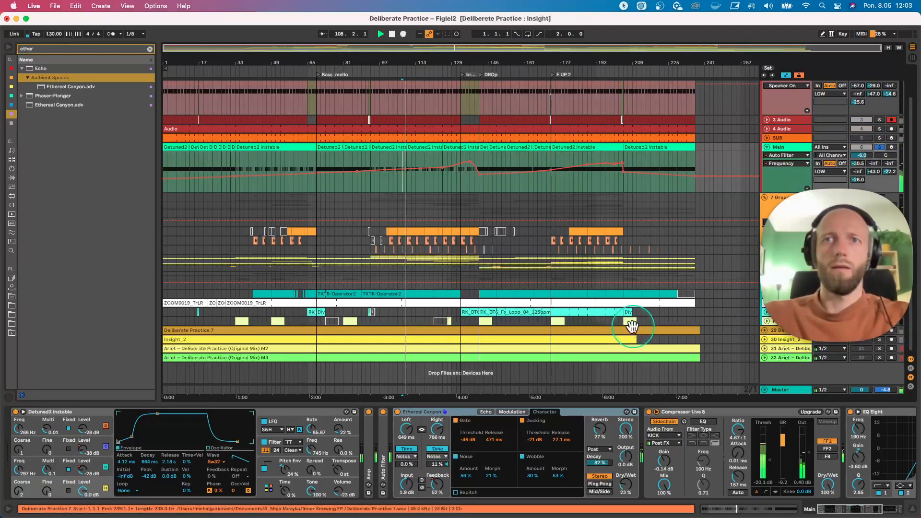
click(397, 412)
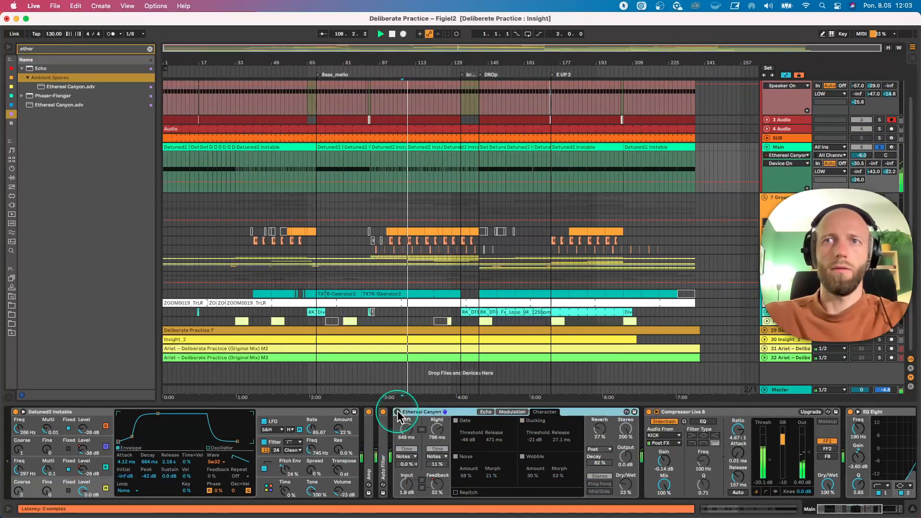
click(397, 412)
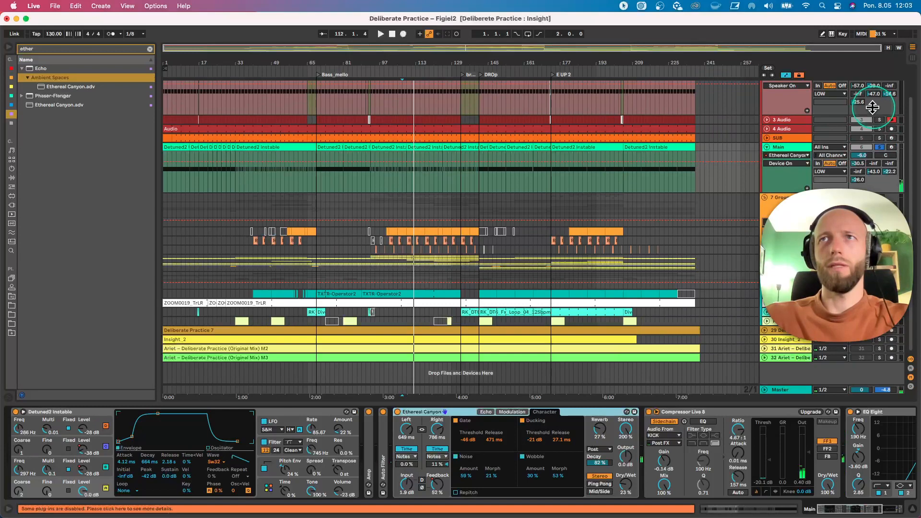
Unfold the SUB track and show its device chain with Operator, Amp and Auto Filter.
scroll(856, 159, up, 2)
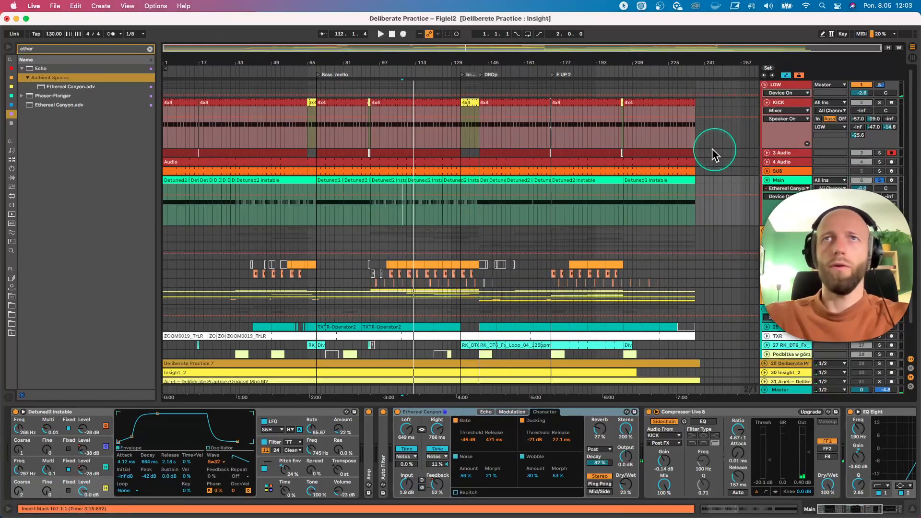
scroll(714, 154, down, 1)
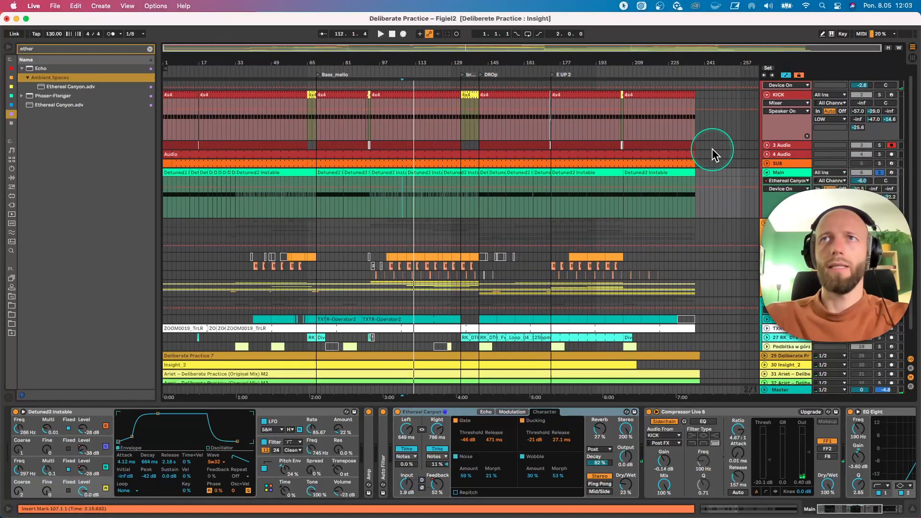
click(766, 164)
click(785, 165)
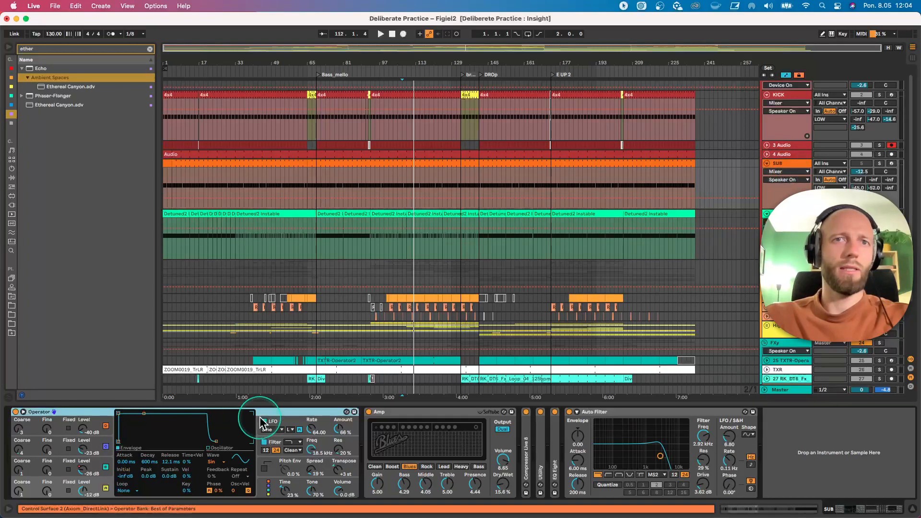
Solo the 4 Audio track and play from bar 107.
click(879, 154)
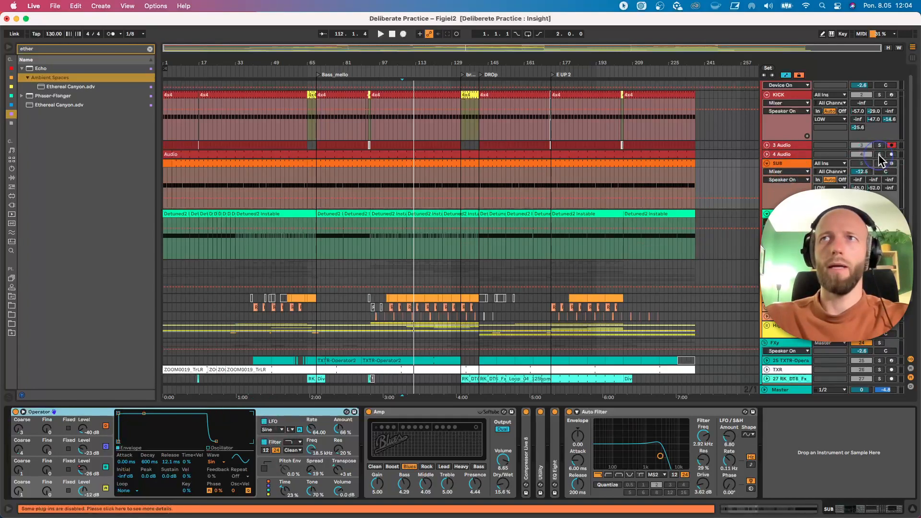
key(space)
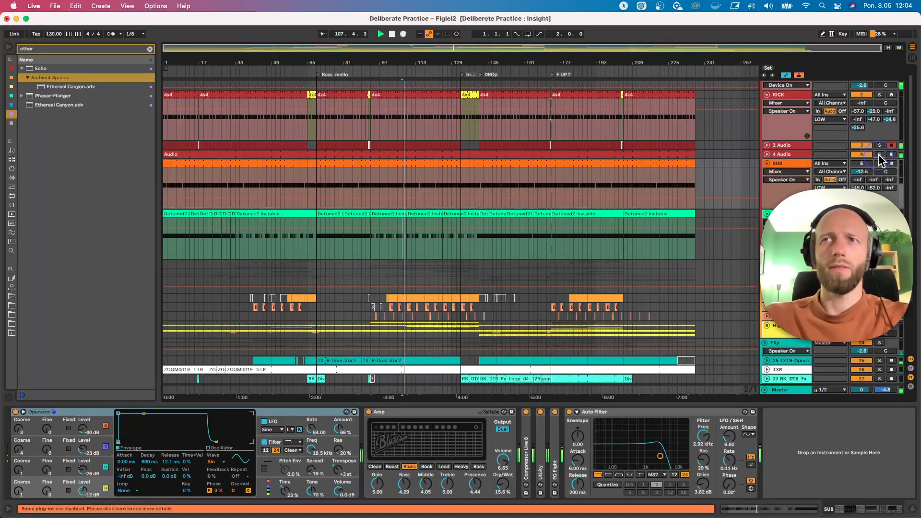
click(880, 155)
key(space)
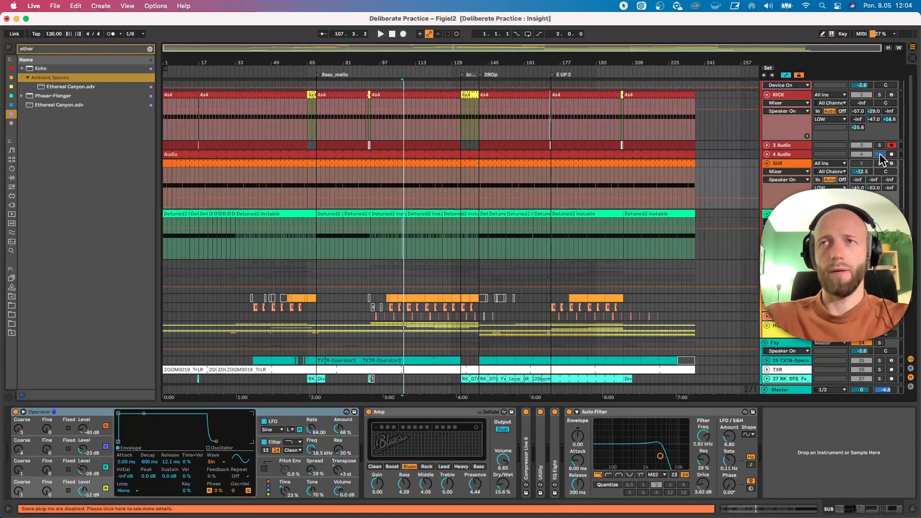
Show the 4 Audio track's device chain, and unfold the 3 Audio and 4 Audio tracks with both soloed.
click(811, 154)
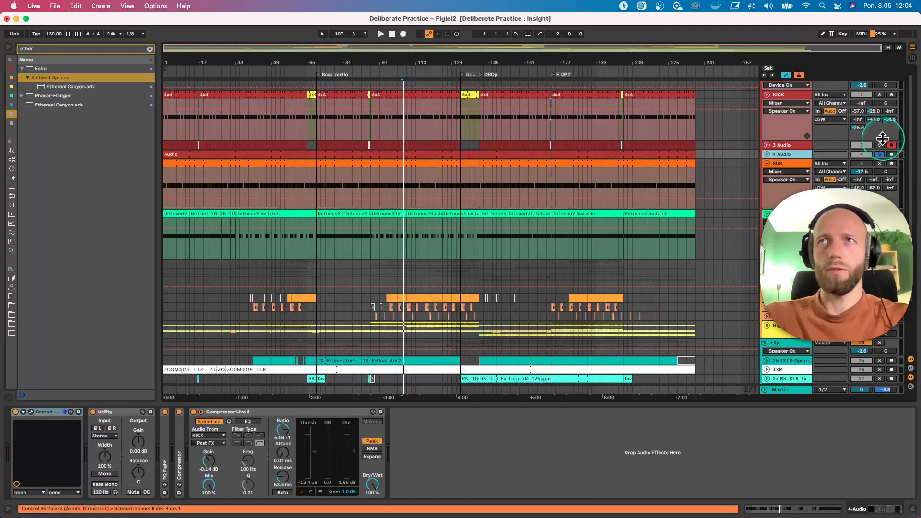
click(766, 145)
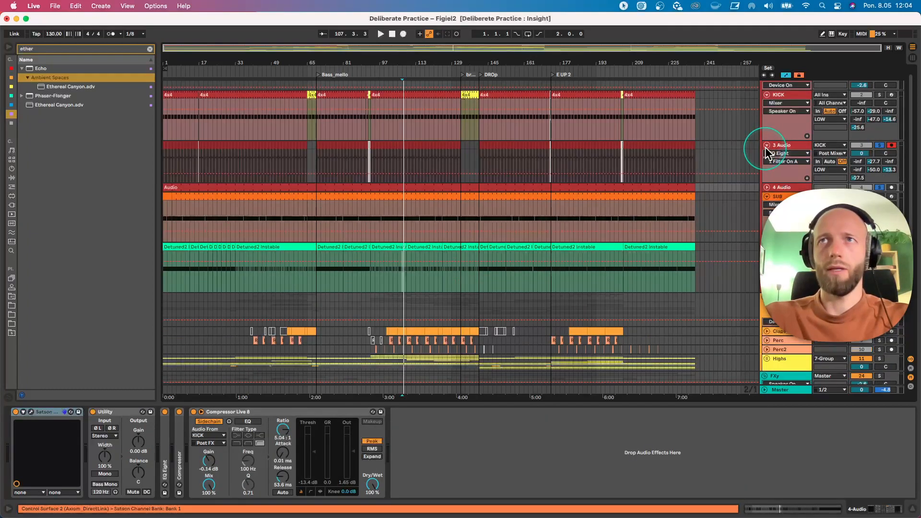
click(767, 187)
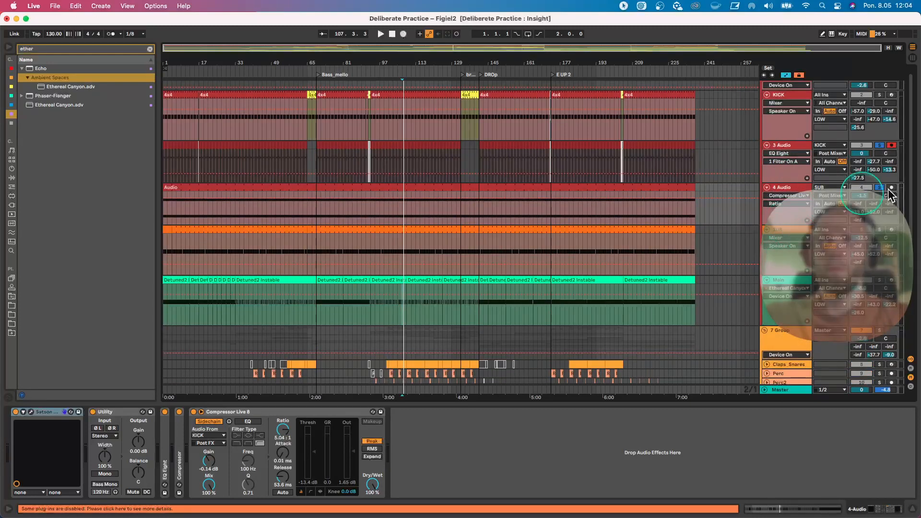
Inspect the kick and bass clips around bar 92 up close, selecting the 3 Audio clip at 91.4.
click(370, 195)
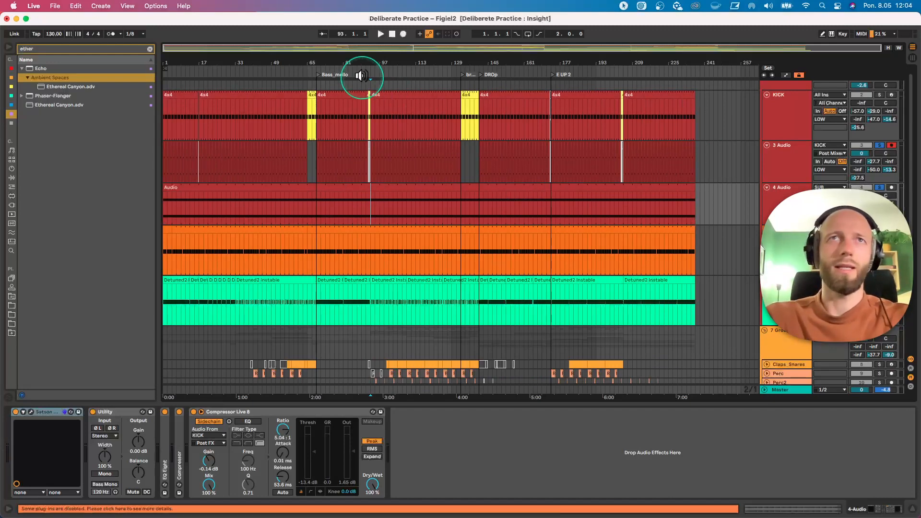
drag(368, 62, 368, 62)
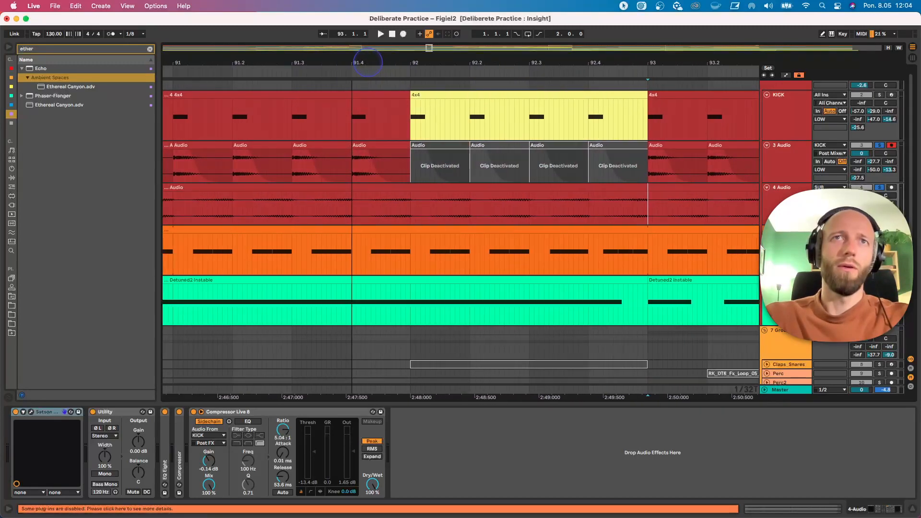
click(354, 155)
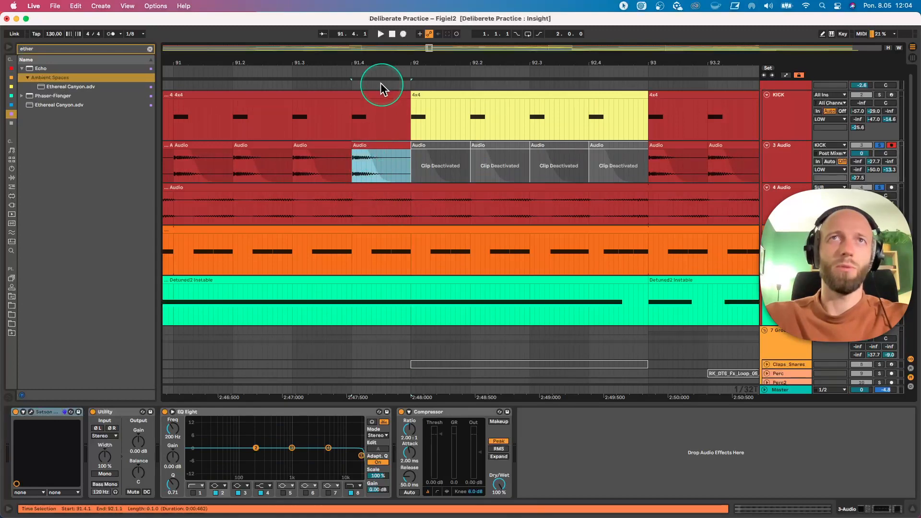
double_click(372, 61)
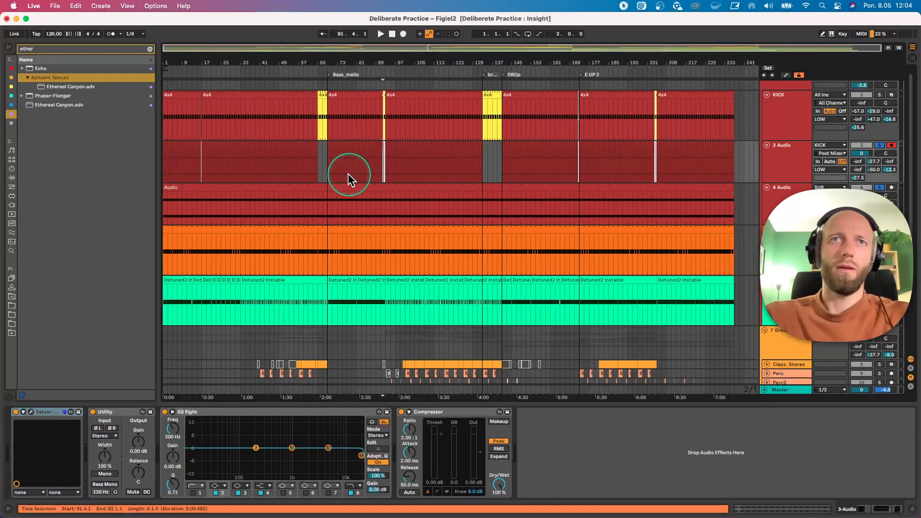
Select bars 5 to 65 on the SUB track to inspect the clip's notes, and show the track's device chain.
click(335, 187)
click(314, 227)
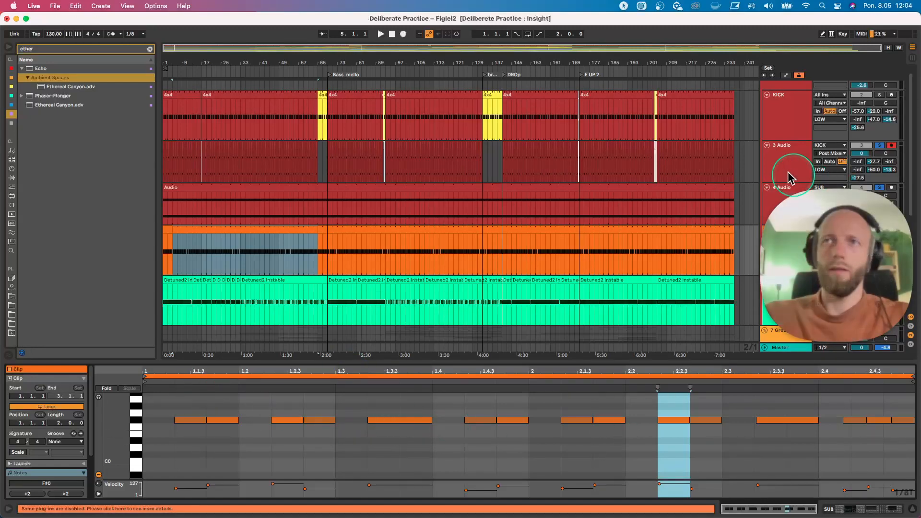
click(782, 245)
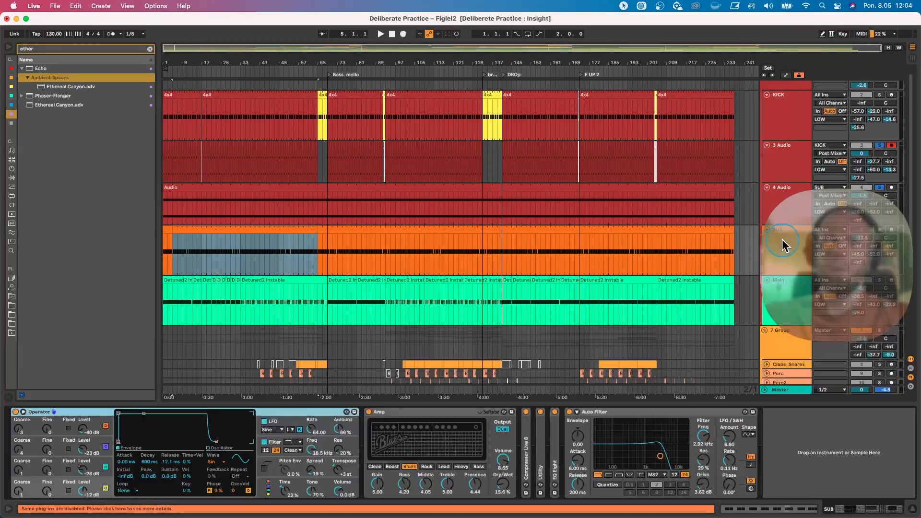
Solo the SUB track, play it from bar 5 and turn its solo off again.
click(879, 229)
key(space)
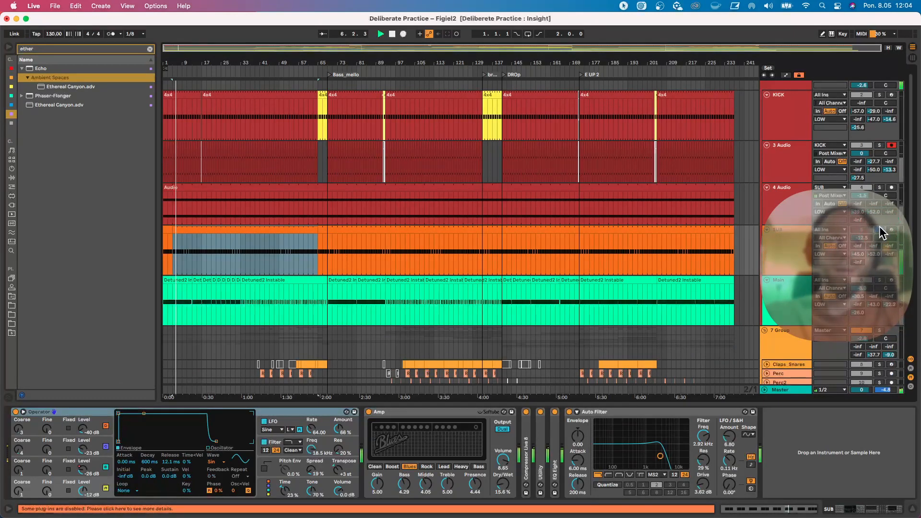
click(879, 229)
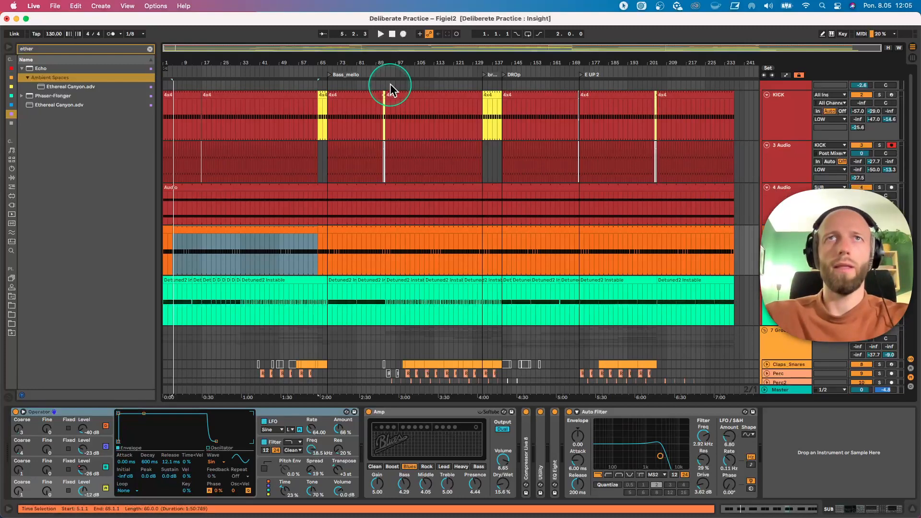
mouse_move(383, 62)
mouse_down()
mouse_move(402, 67)
mouse_move(382, 63)
mouse_up()
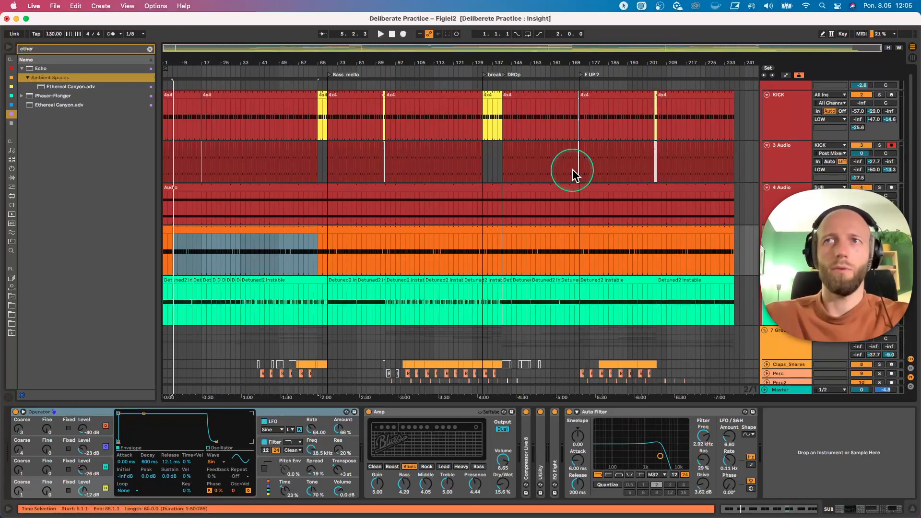
click(623, 180)
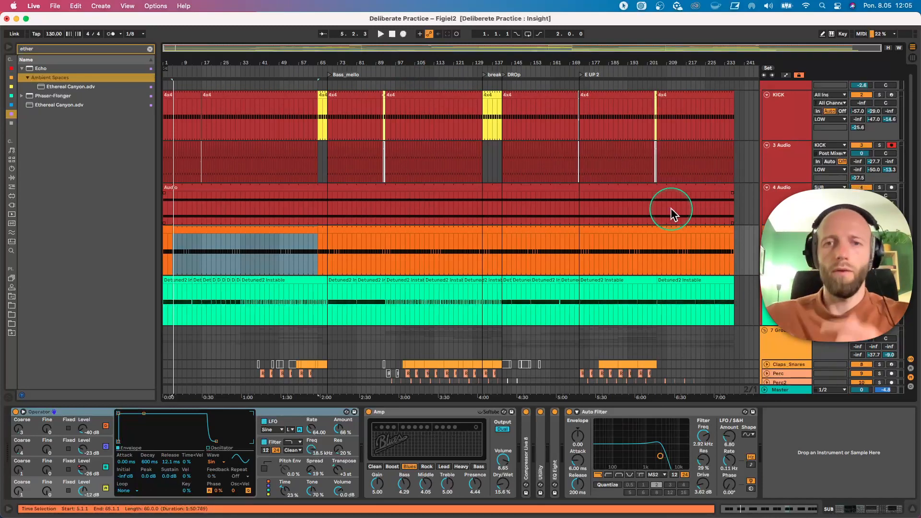
scroll(567, 203, down, 3)
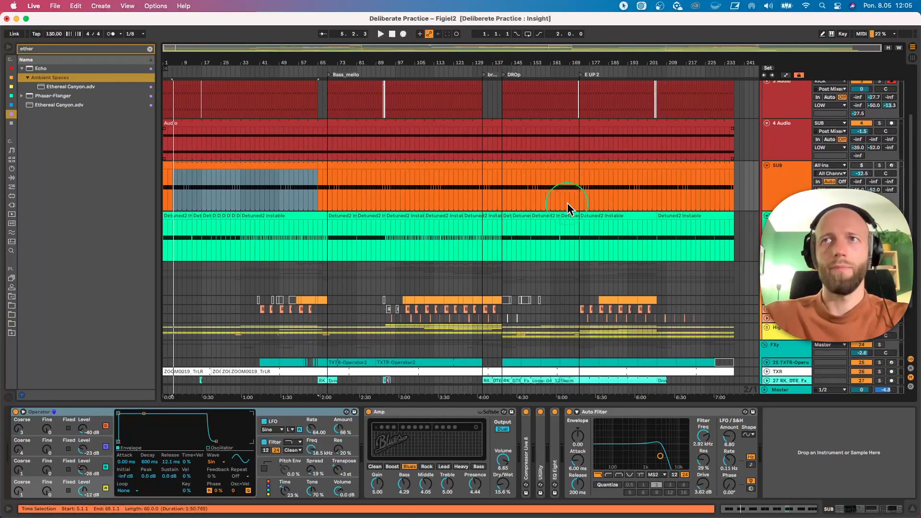
Unfold the TXTR-Operator2 track, show its device chain and play the arrangement from bar 1.
scroll(567, 203, down, 3)
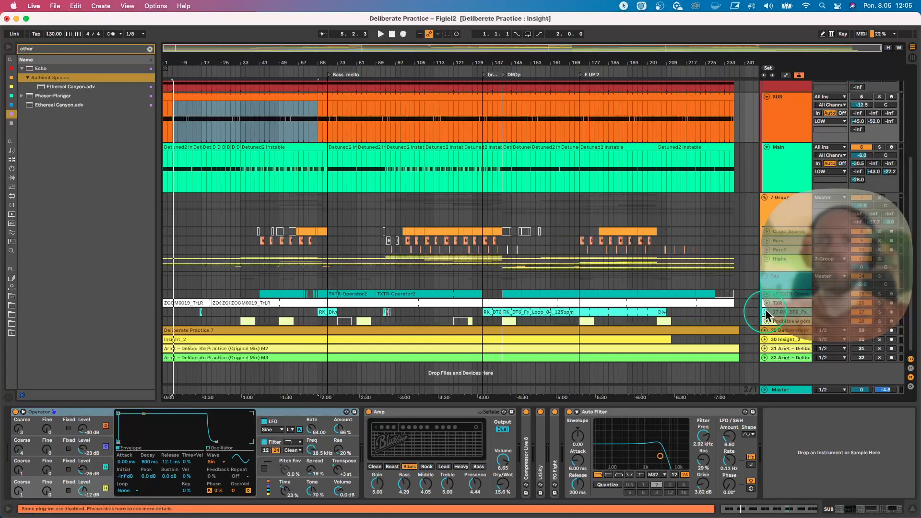
click(766, 294)
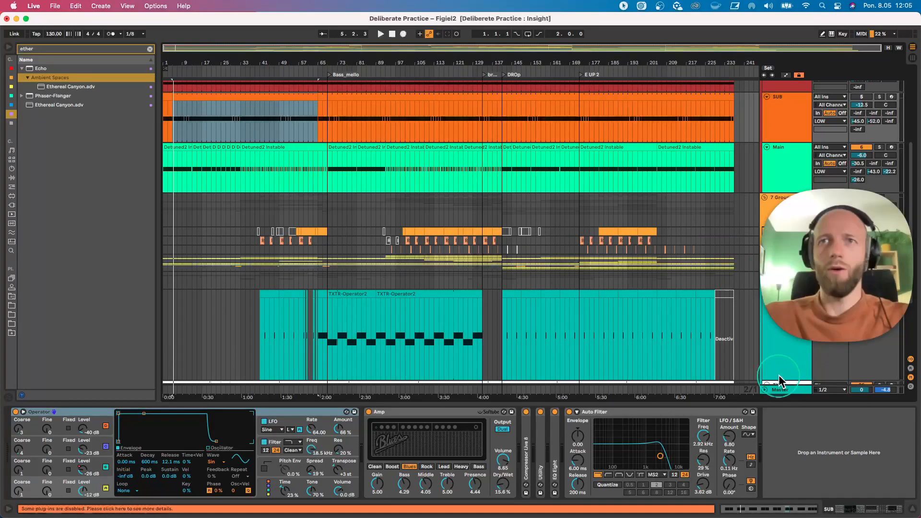
scroll(748, 379, down, 3)
click(165, 234)
key(space)
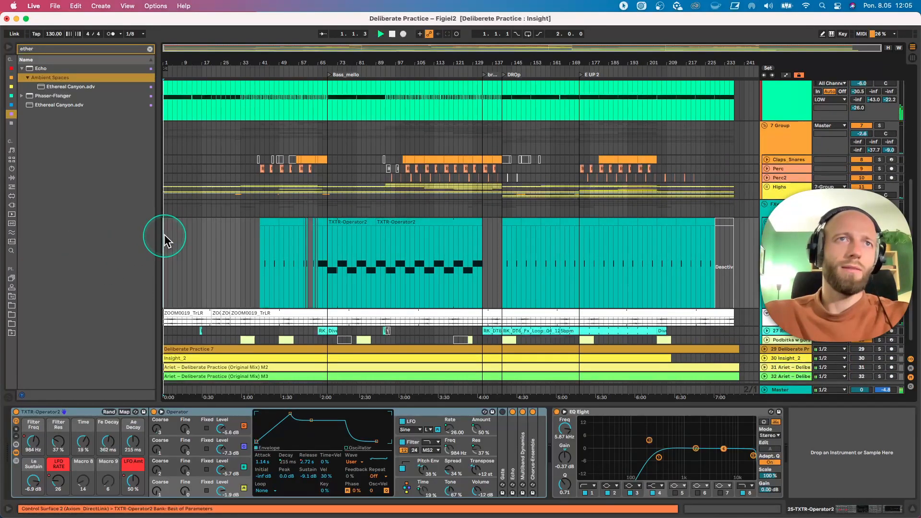
Unfold the Highs group and show the HH_ARP track's device chain, starting at its Arpeggiator.
click(766, 188)
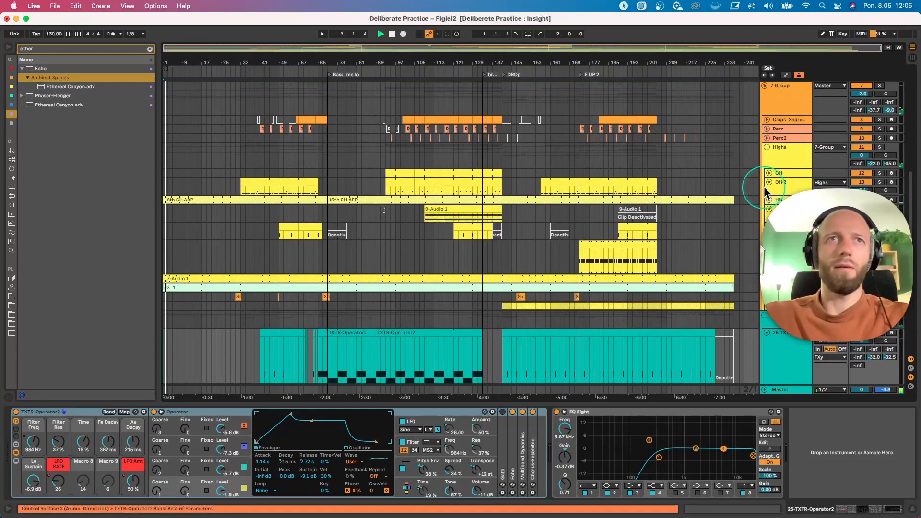
scroll(767, 191, down, 2)
click(787, 200)
click(565, 447)
click(124, 450)
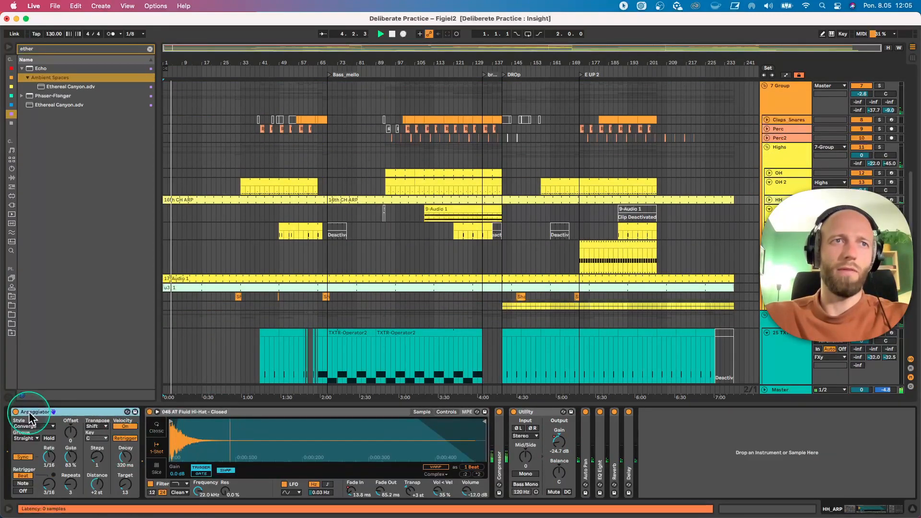
Solo the HH_ARP track and show the automation curve of its Utility Gain.
click(880, 200)
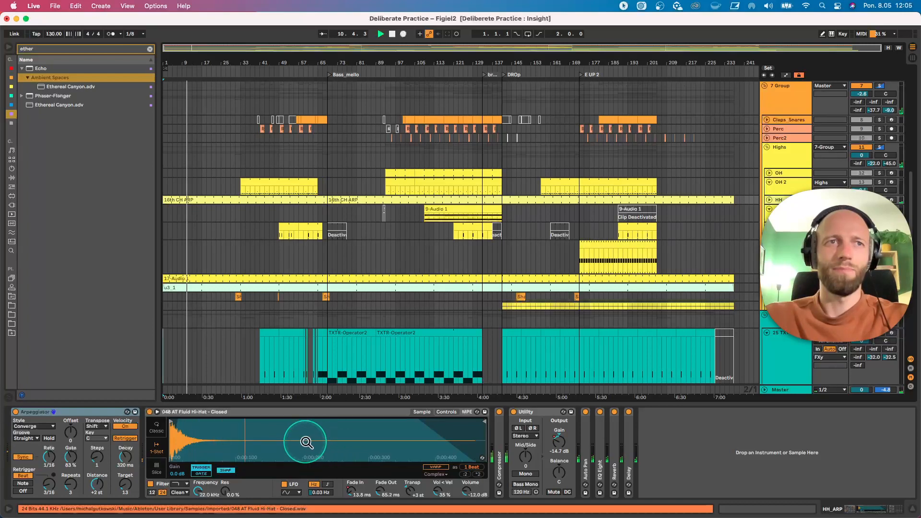
right_click(559, 438)
click(585, 444)
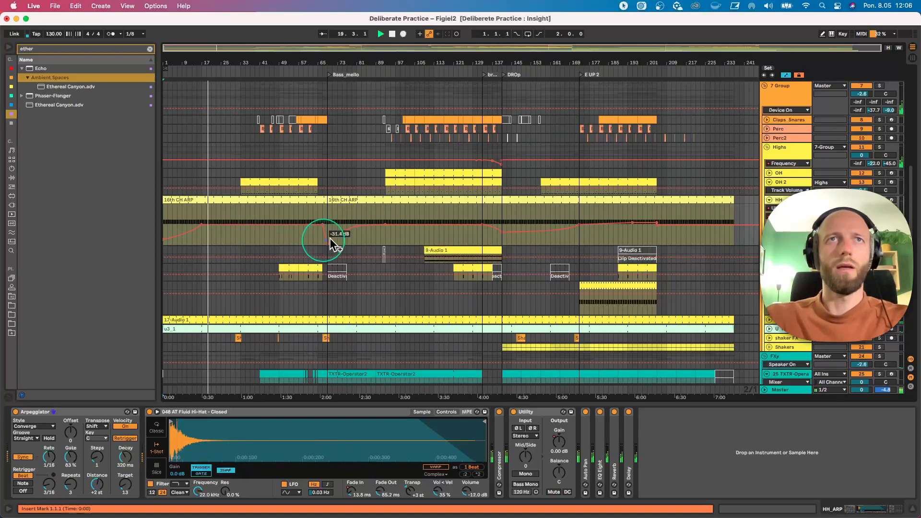
Unfold the Auto Filter on the Main track and show the automation curve of its Frequency.
scroll(330, 238, up, 5)
click(780, 230)
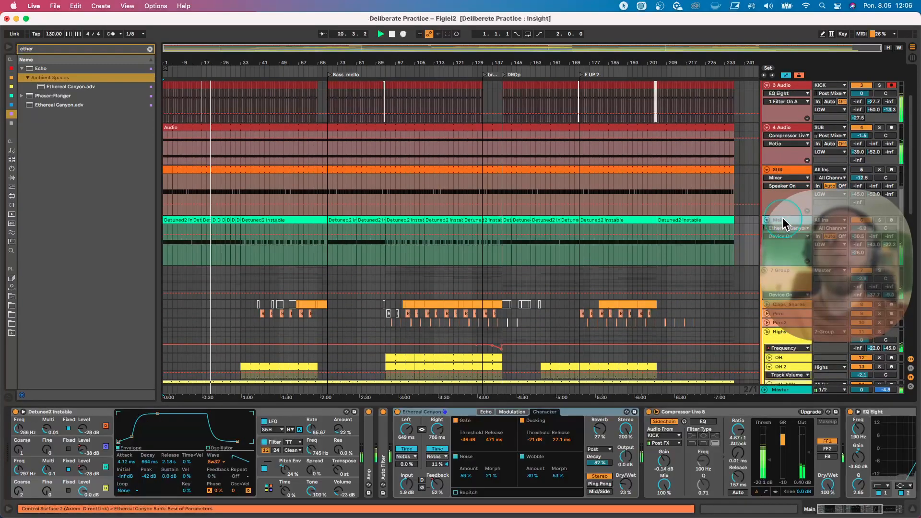
double_click(383, 441)
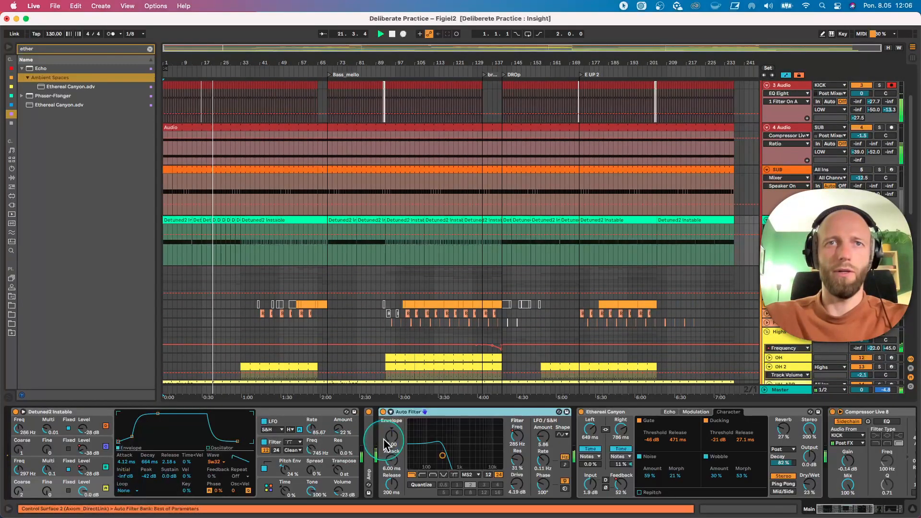
right_click(521, 443)
click(532, 448)
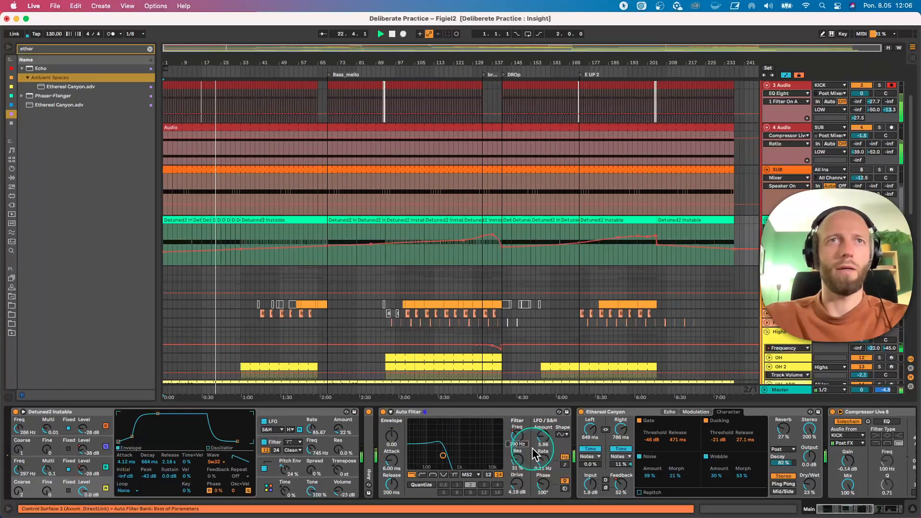
drag(367, 243, 335, 242)
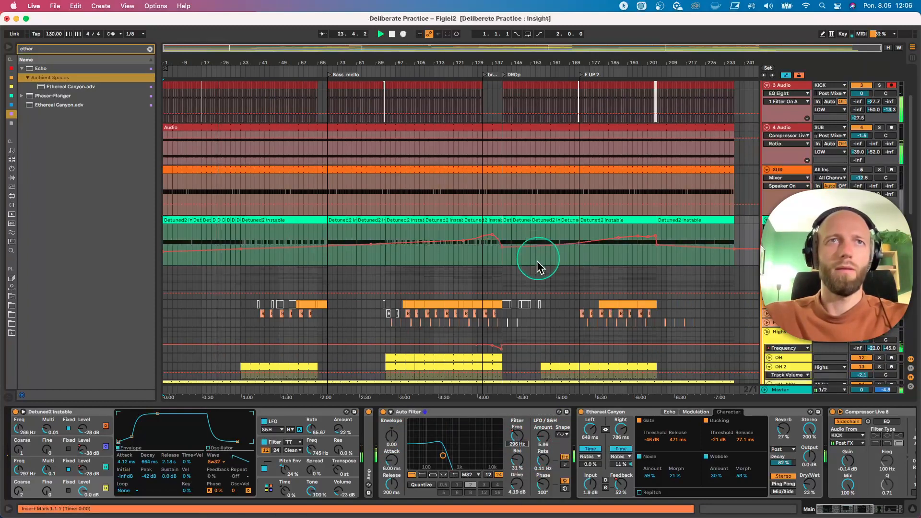
Show the TXTR-Operator2 track's devices and select its first clip, spanning bars 41 to 49.
scroll(537, 260, down, 3)
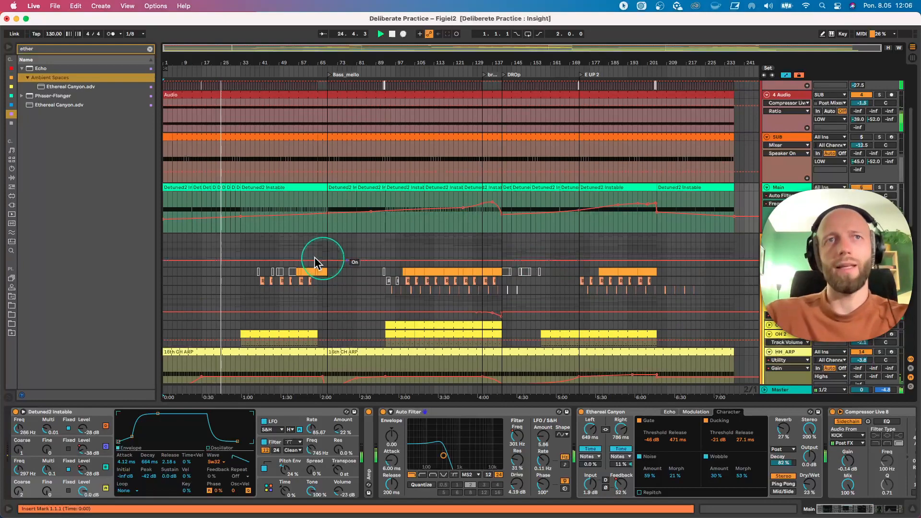
scroll(308, 262, down, 15)
scroll(309, 261, down, 5)
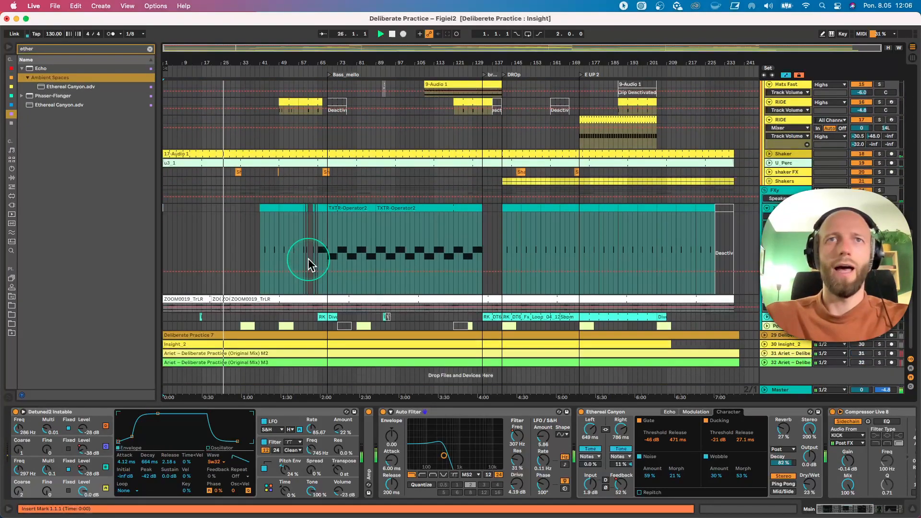
click(318, 216)
click(268, 207)
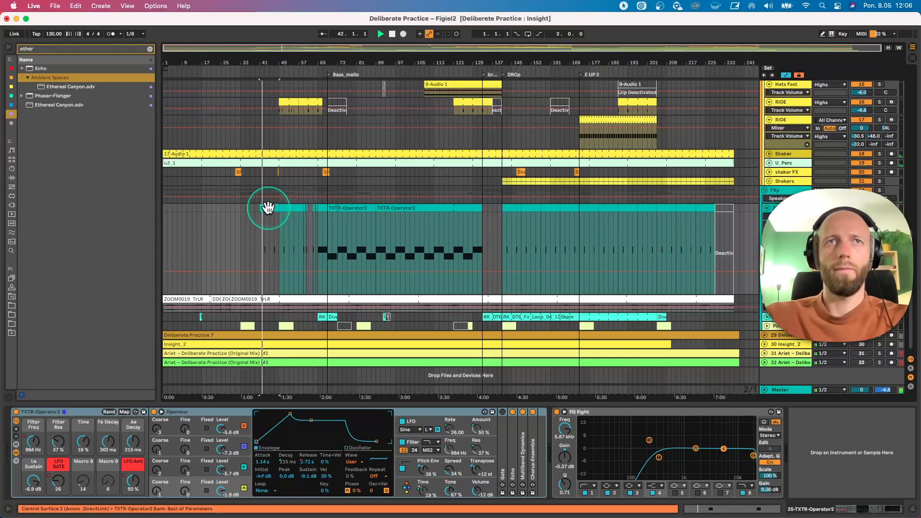
Play from just before bar 41, inspect the first Perc clip's waveform and return to the Perc track's device chain.
scroll(243, 166, up, 20)
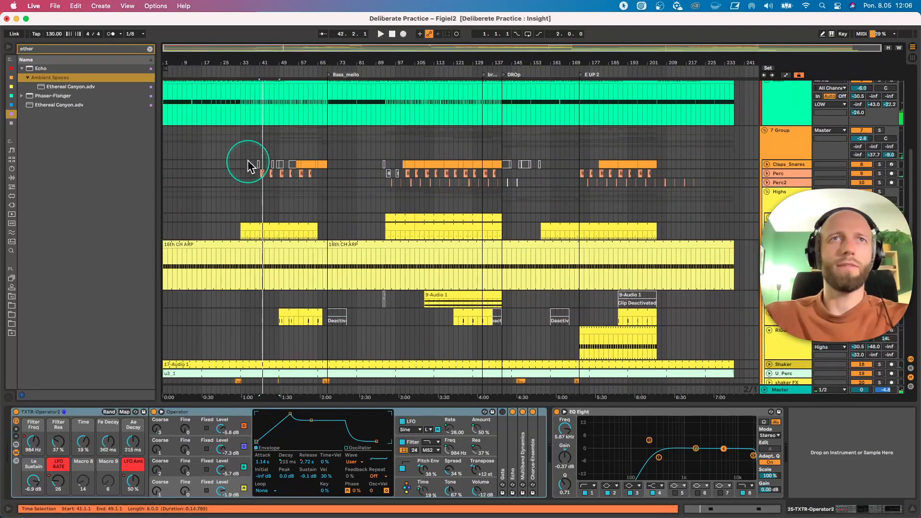
click(254, 171)
key(space)
double_click(262, 172)
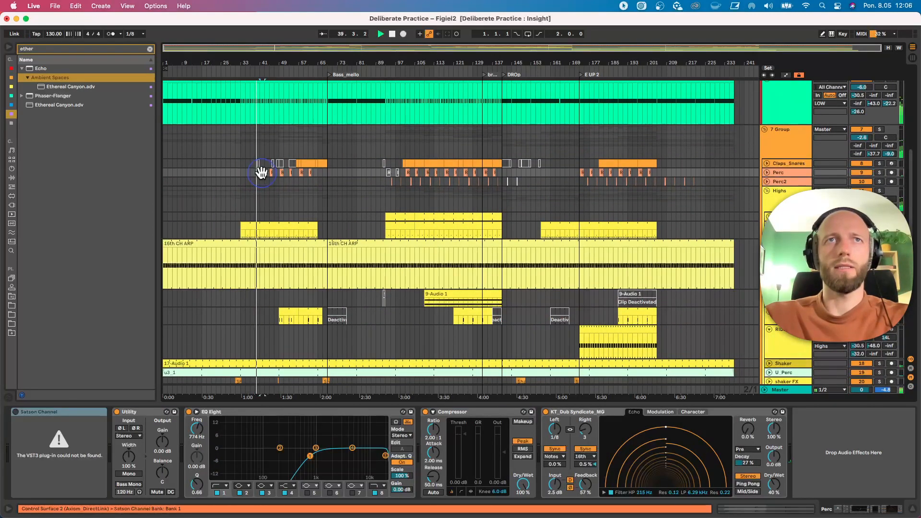
drag(409, 368, 408, 368)
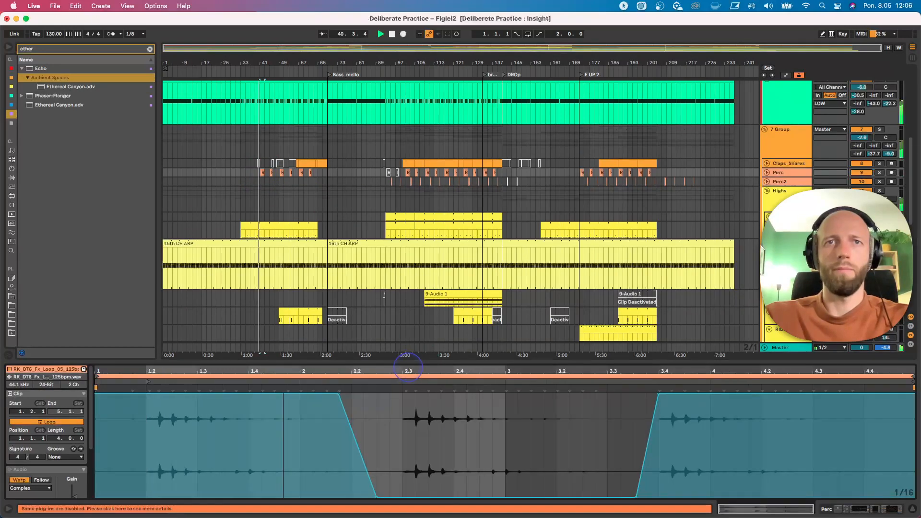
click(777, 173)
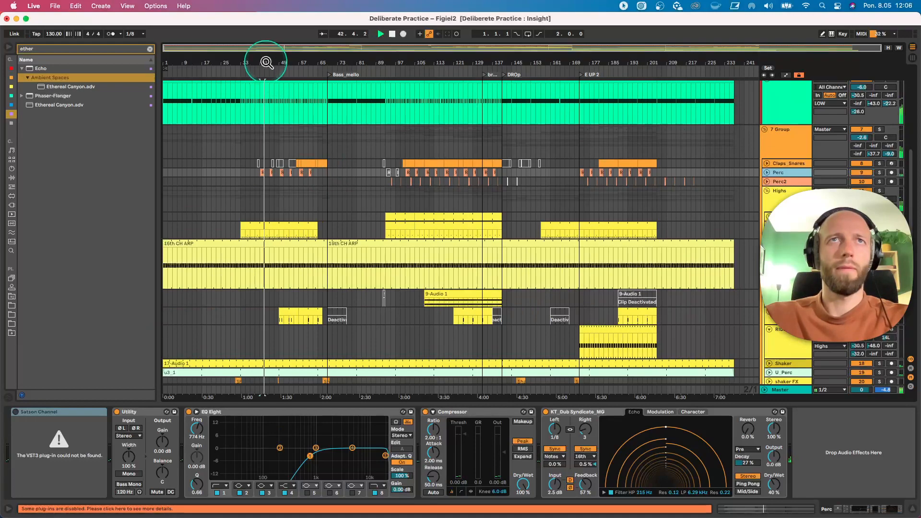
Show the Perc2 track's device chain and play the arrangement from its short clip at 40.3.3.
drag(265, 62, 268, 62)
click(243, 172)
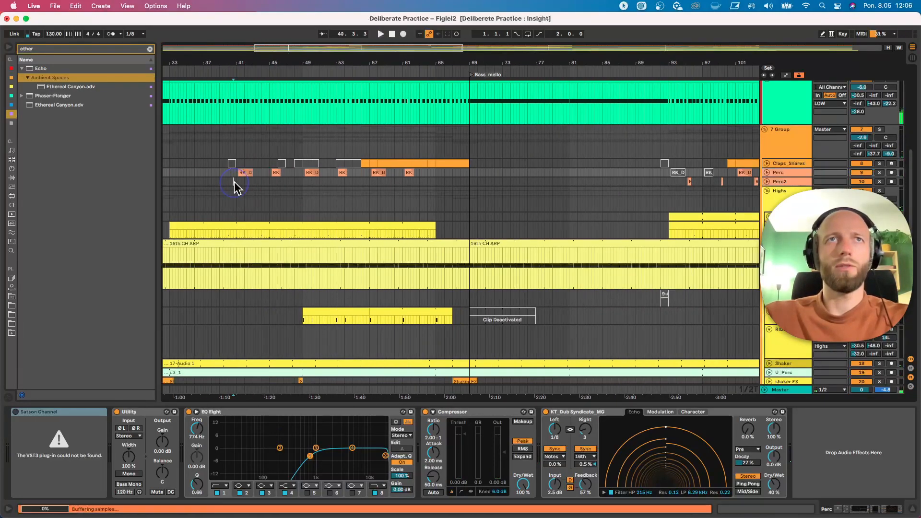
click(234, 182)
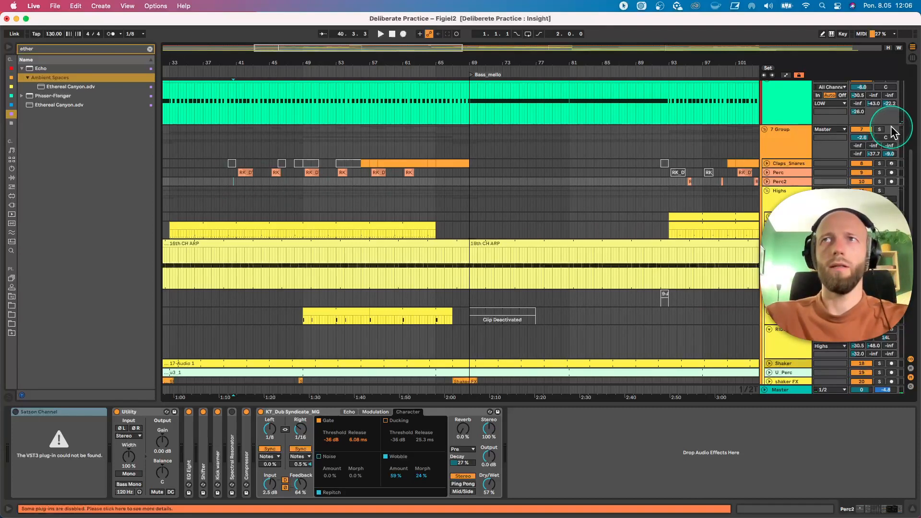
key(space)
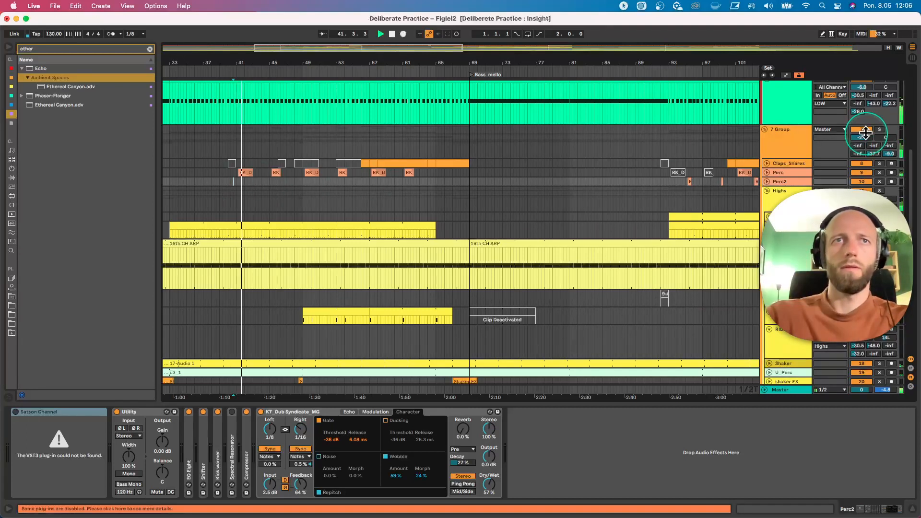
Solo the TXTR-Operator2 track, play it from 42.3.3, then stop playback and turn its solo off.
scroll(516, 228, down, 8)
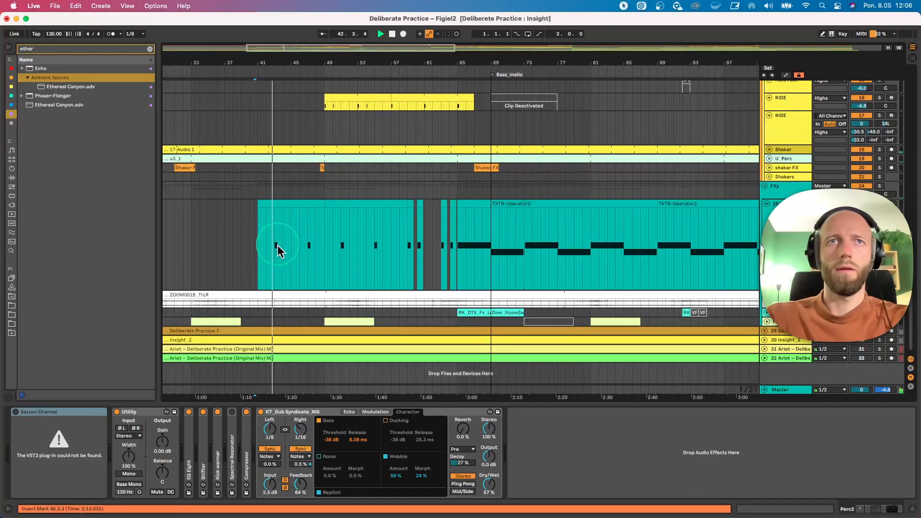
key(space)
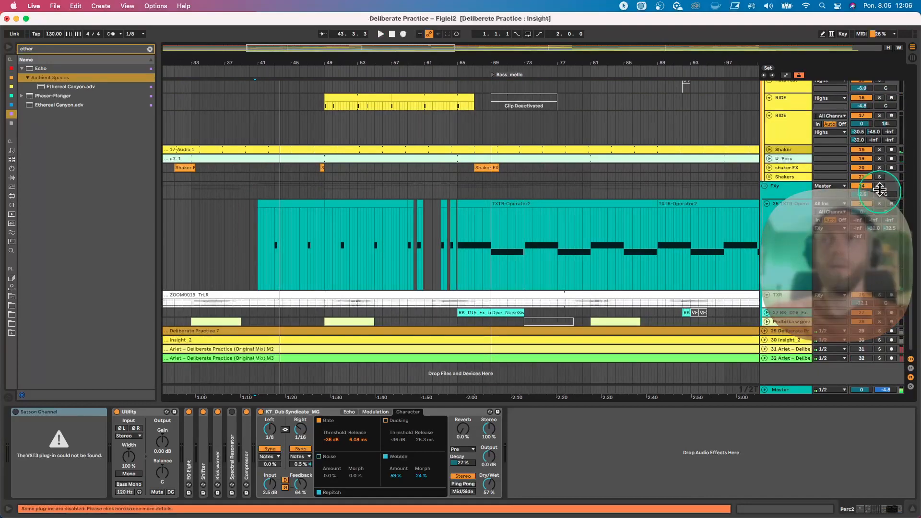
scroll(736, 196, up, 6)
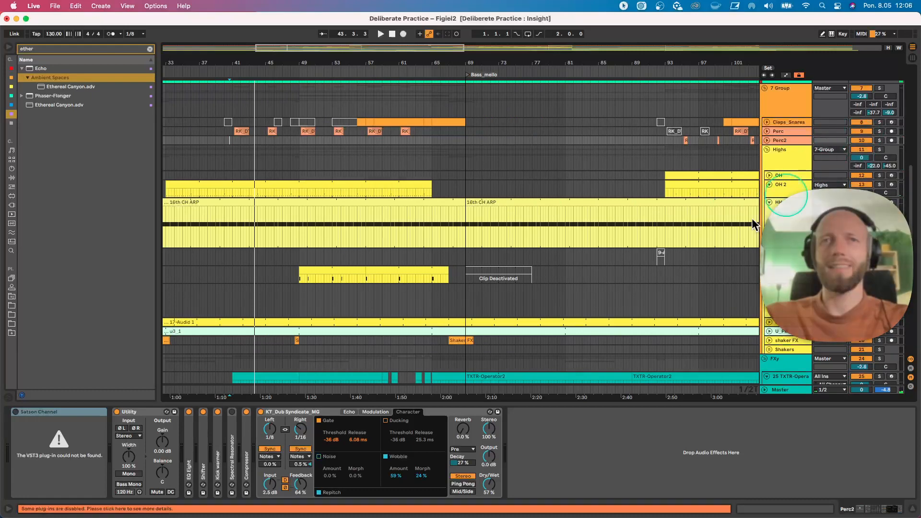
scroll(703, 249, down, 5)
click(263, 294)
key(space)
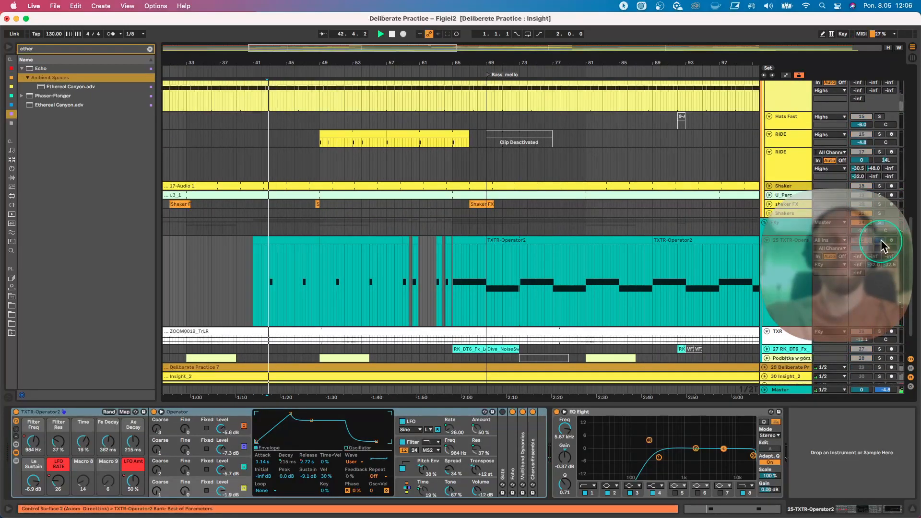
key(space)
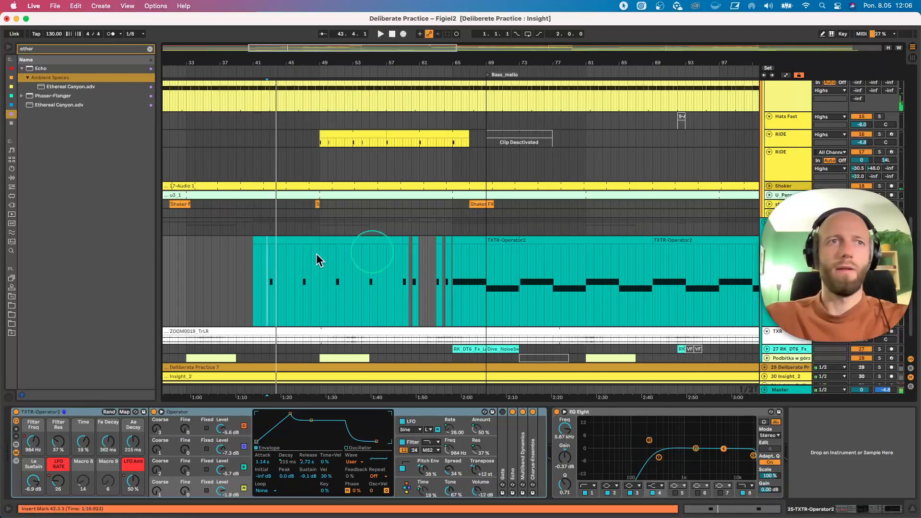
Select the TXTR-Operator2 clip at bars 41 to 49 and play the arrangement from 41.1.1.
click(285, 239)
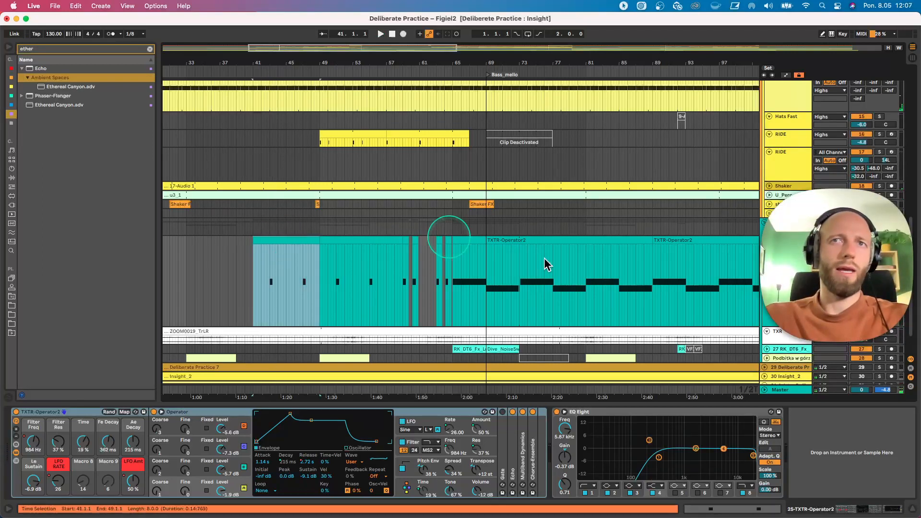
click(488, 293)
key(space)
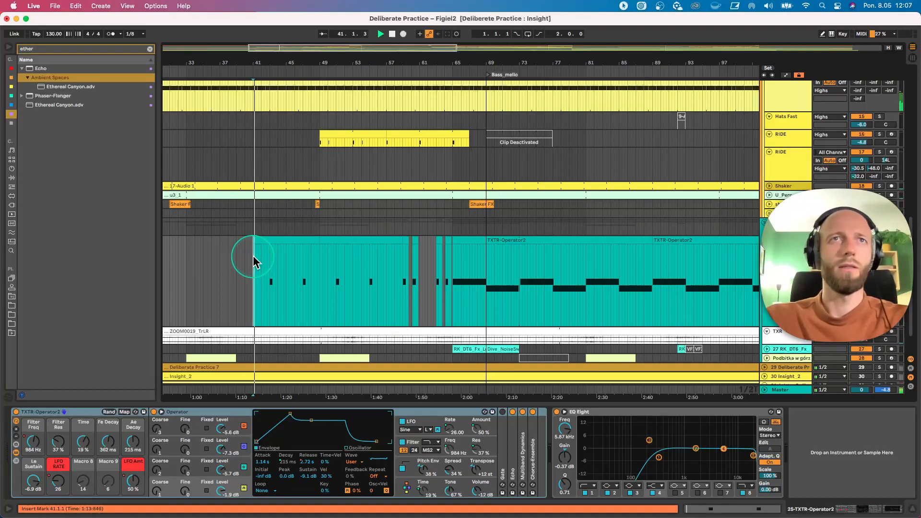
Listen to the OH 2 track soloed and open its clip at bars 33 to 65 to inspect the hi-hat notes.
scroll(253, 262, up, 6)
scroll(303, 296, down, 2)
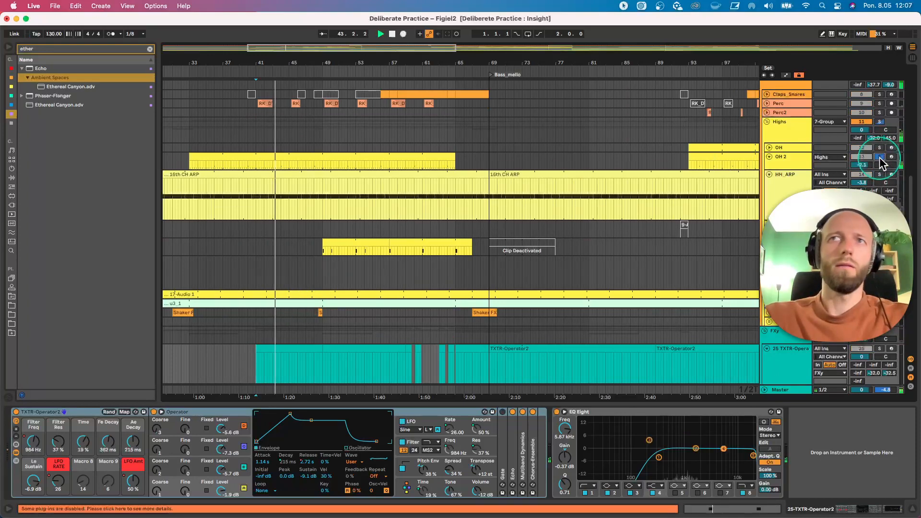
double_click(416, 156)
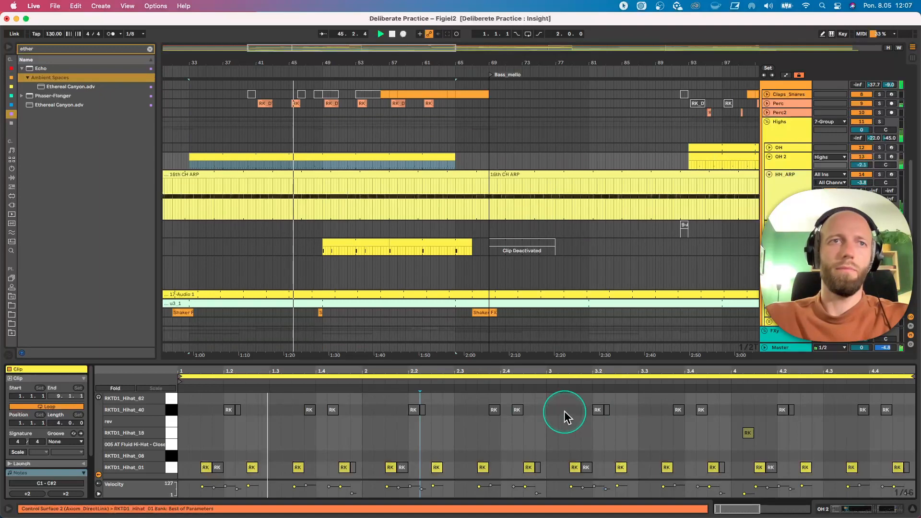
Open the RIDE track's clip at bars 49 to 57 to inspect its Ride-909 notes.
scroll(377, 240, down, 5)
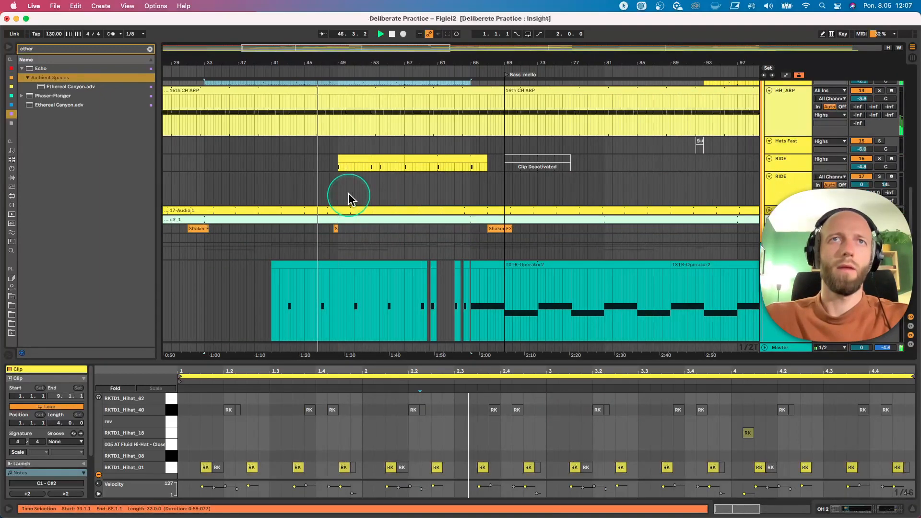
drag(347, 58, 346, 63)
click(349, 157)
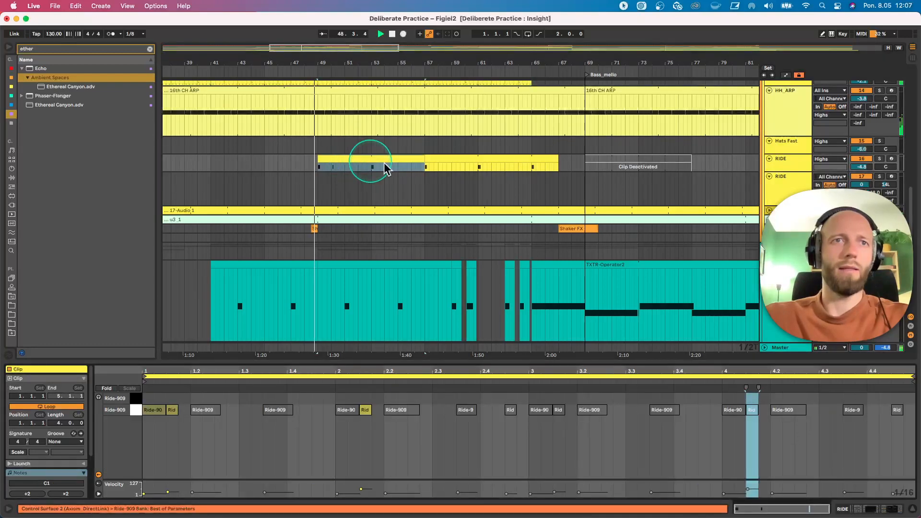
Play the arrangement from the start of the RIDE clip at 49.1.1 and show the Claps_Snares clips around it.
scroll(377, 191, up, 3)
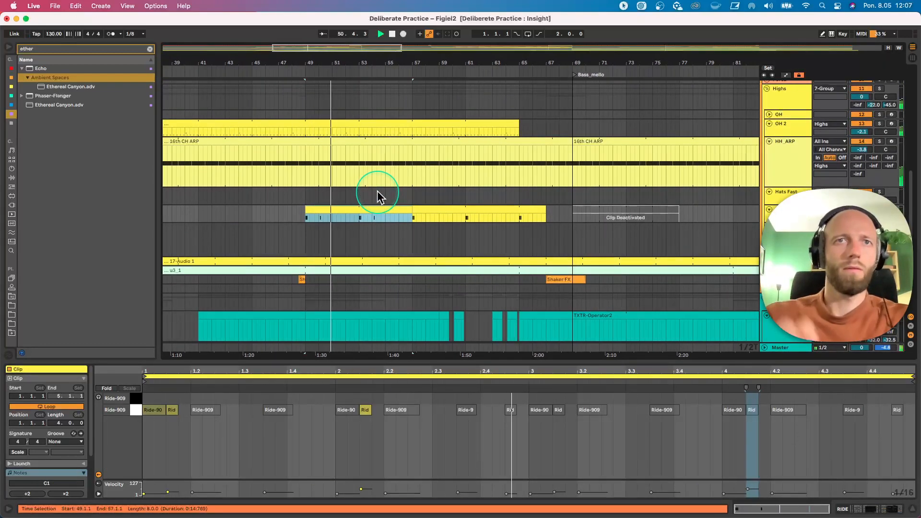
click(305, 218)
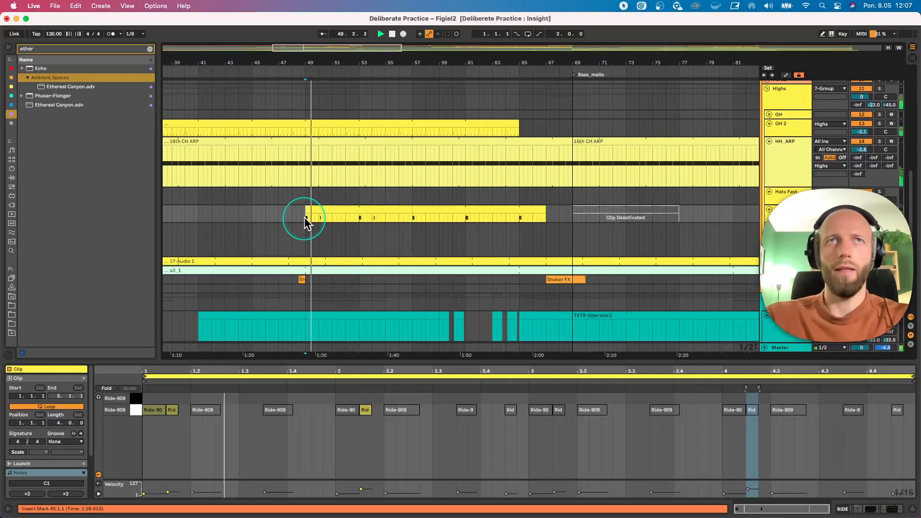
scroll(344, 223, up, 6)
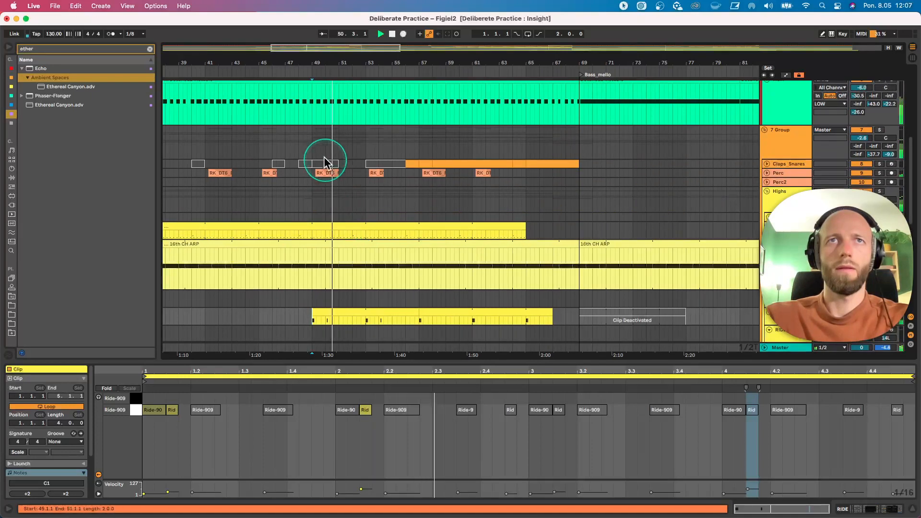
Open the Perc track's RK_DT6 loop clip at bar 49 and the RIDE clip at bars 49 to 57 while playback runs.
scroll(374, 307, down, 4)
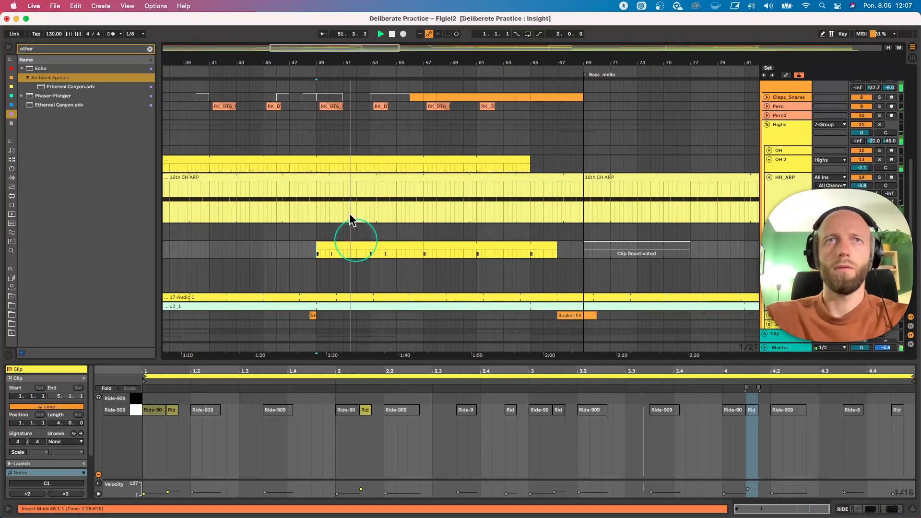
click(321, 106)
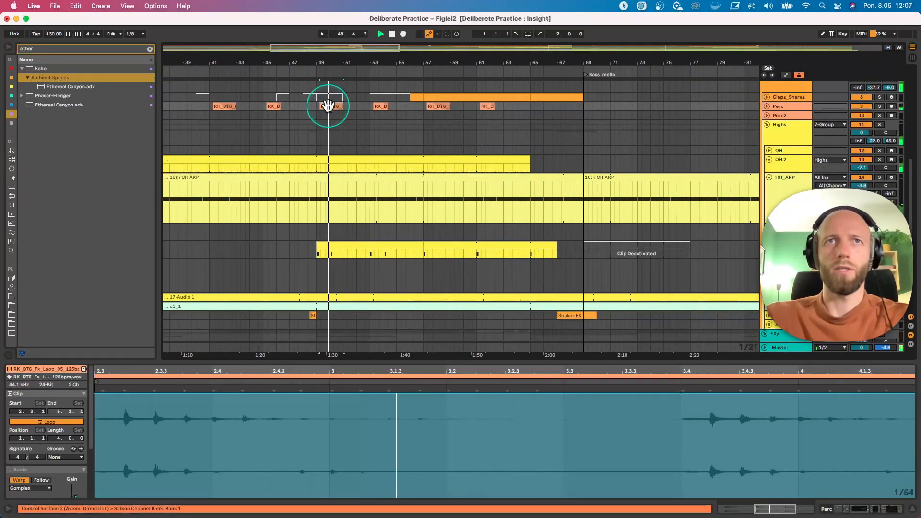
click(339, 246)
scroll(349, 271, down, 5)
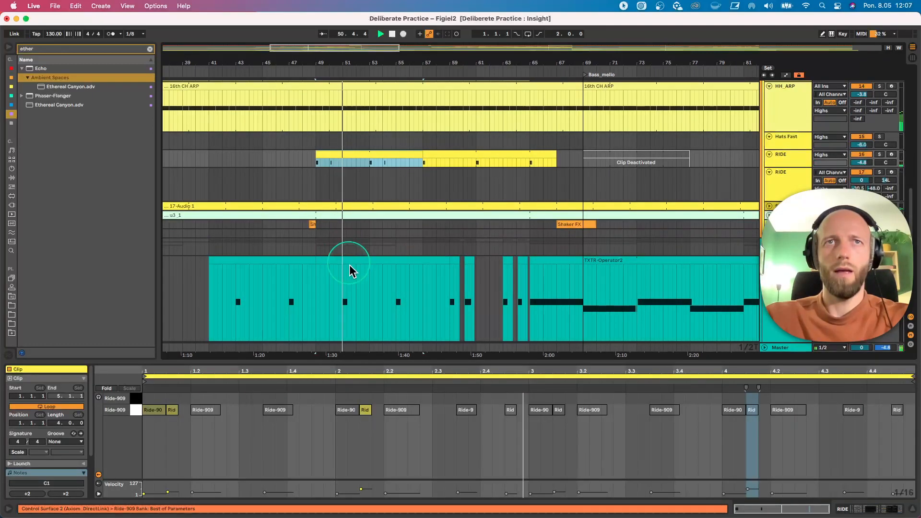
scroll(355, 249, up, 2)
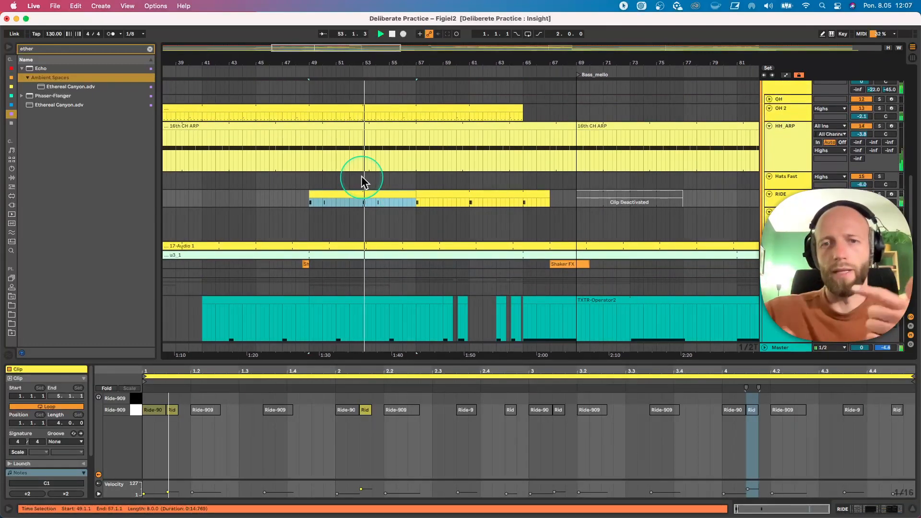
scroll(362, 180, up, 9)
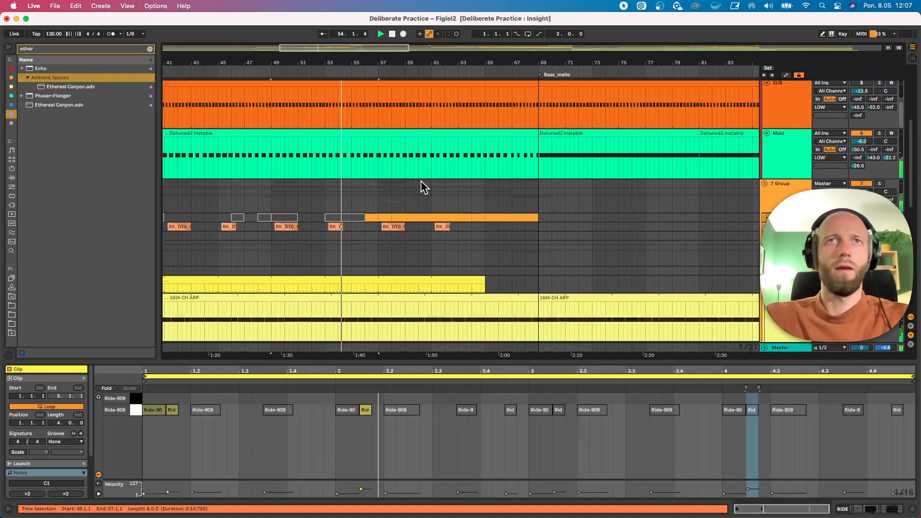
Unfold the Claps_Snares track to show its clips over bars 41 to 69 during playback.
click(782, 144)
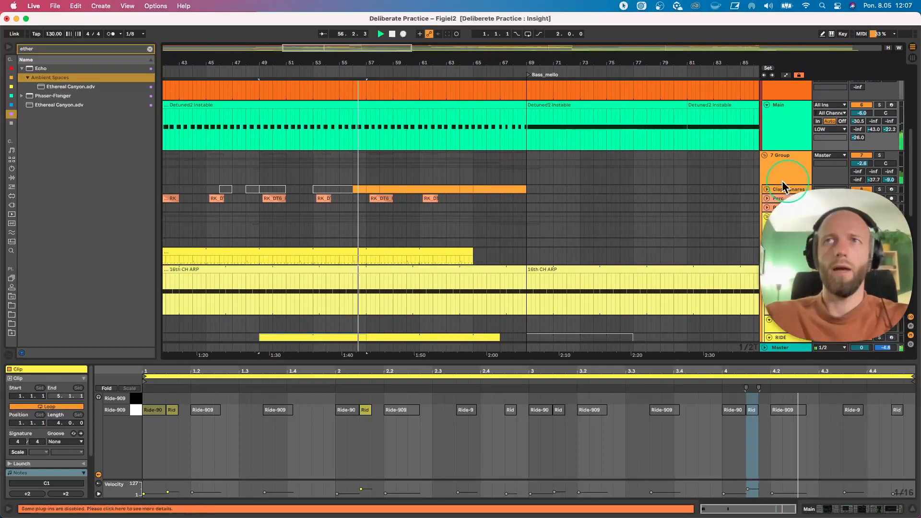
click(766, 189)
scroll(552, 214, down, 2)
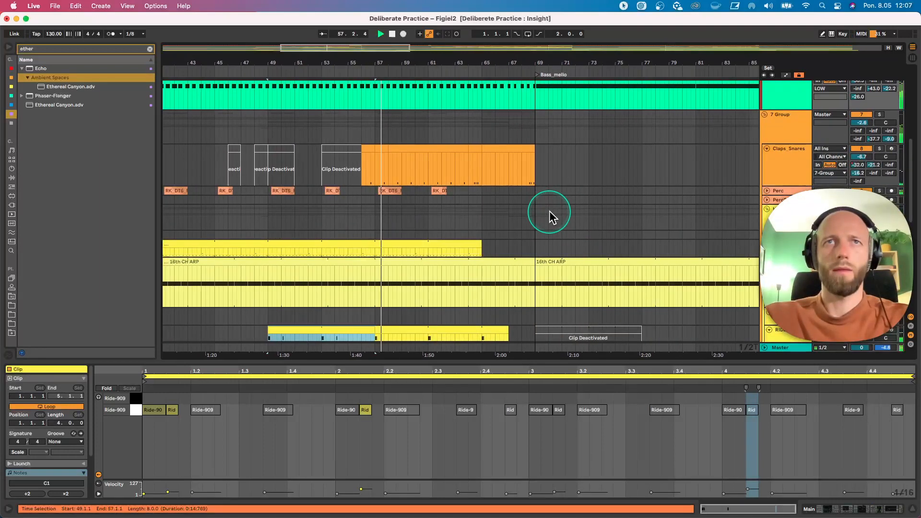
scroll(549, 211, down, 2)
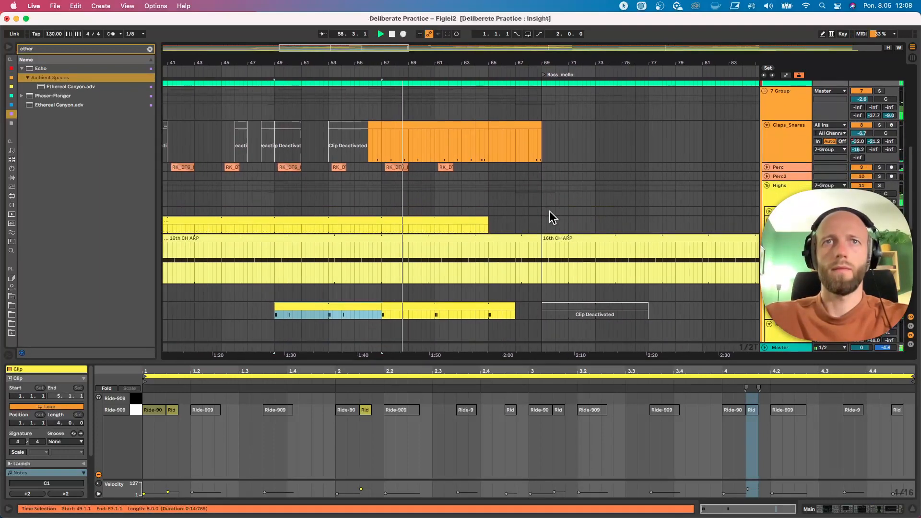
scroll(548, 211, down, 1)
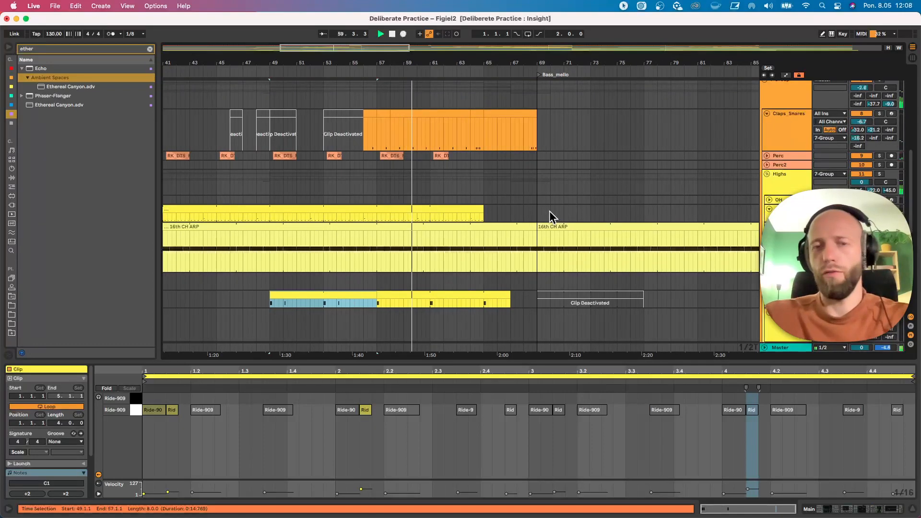
Review the tracks leading up to the Bass_mello marker and open the TXTR-Operator2 clip at bars 65 to 69.
click(376, 196)
scroll(376, 195, down, 1)
scroll(376, 196, right, 3)
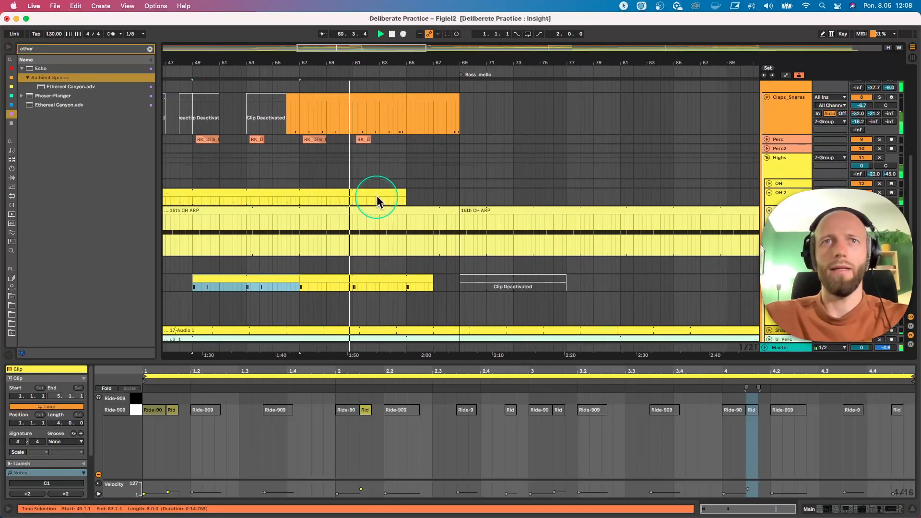
scroll(376, 197, down, 15)
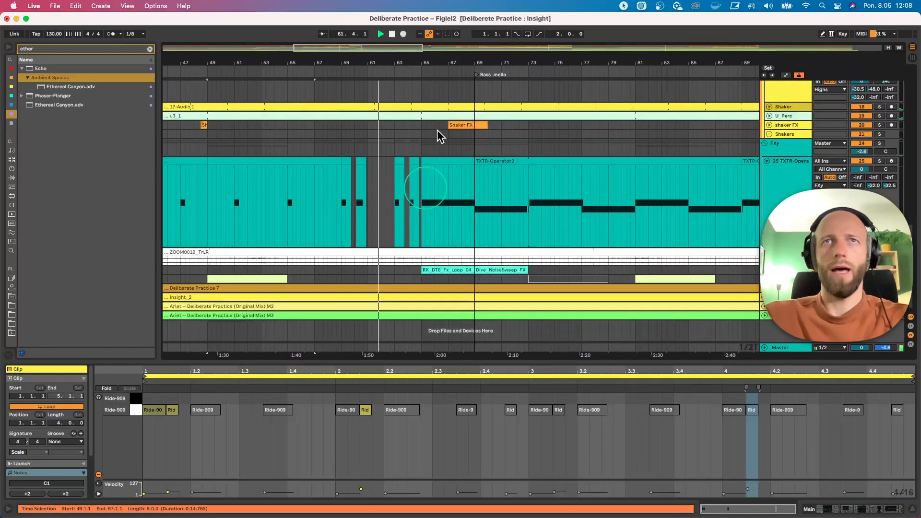
scroll(438, 179, up, 15)
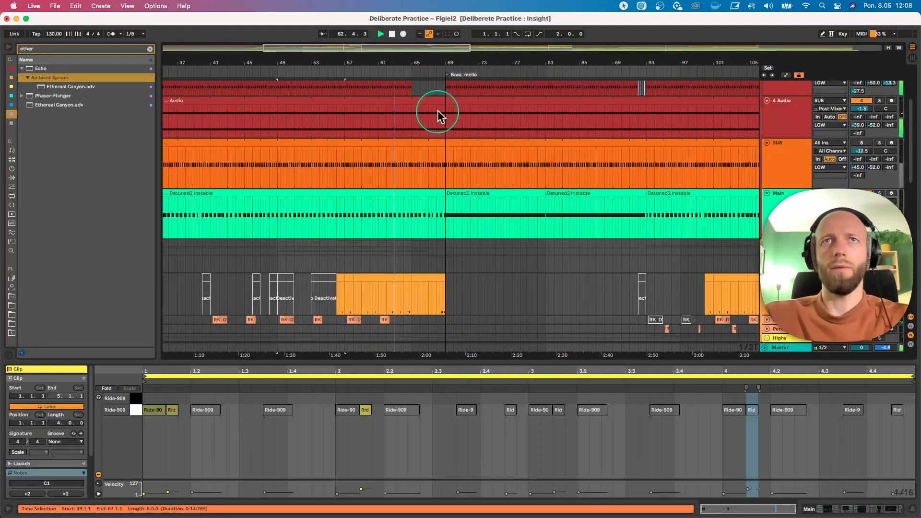
scroll(438, 110, down, 15)
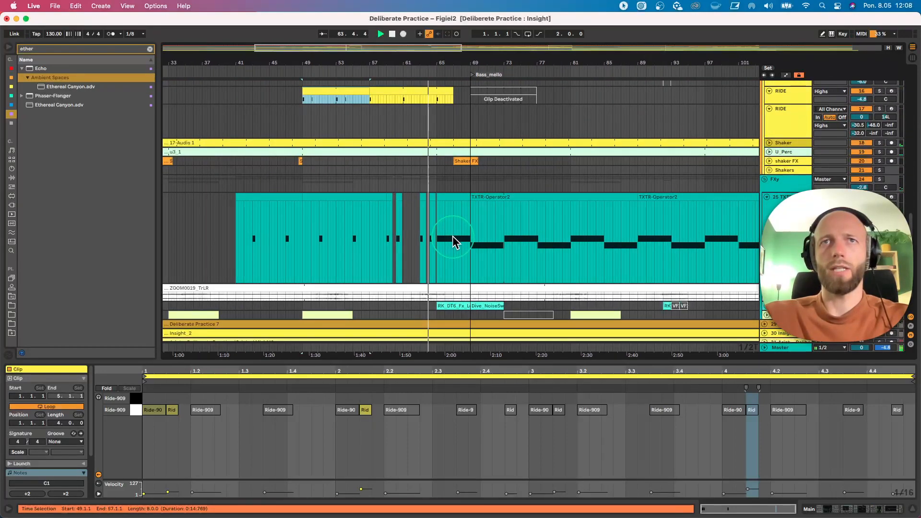
click(459, 204)
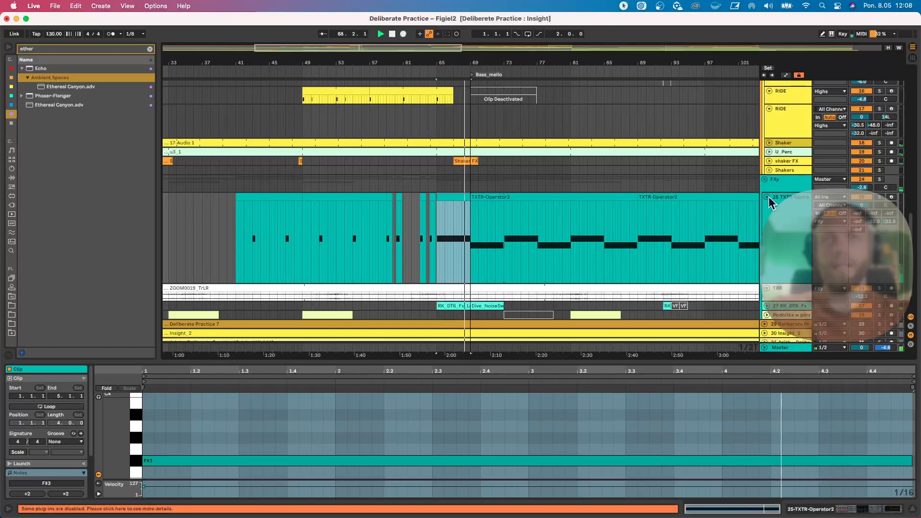
click(728, 304)
scroll(630, 269, down, 3)
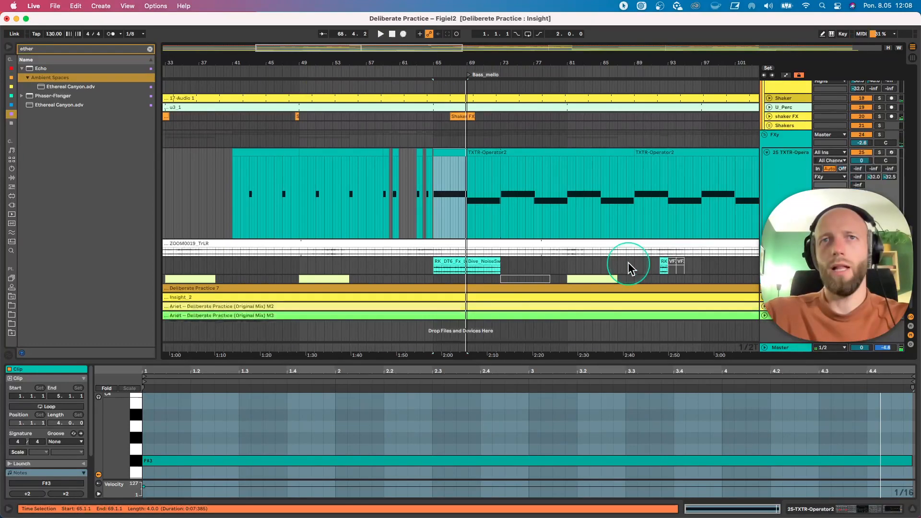
Enlarge the RK_DT6_Fx_Loop_04 track and play its effect clip from 65.1.1.
drag(793, 272, 797, 352)
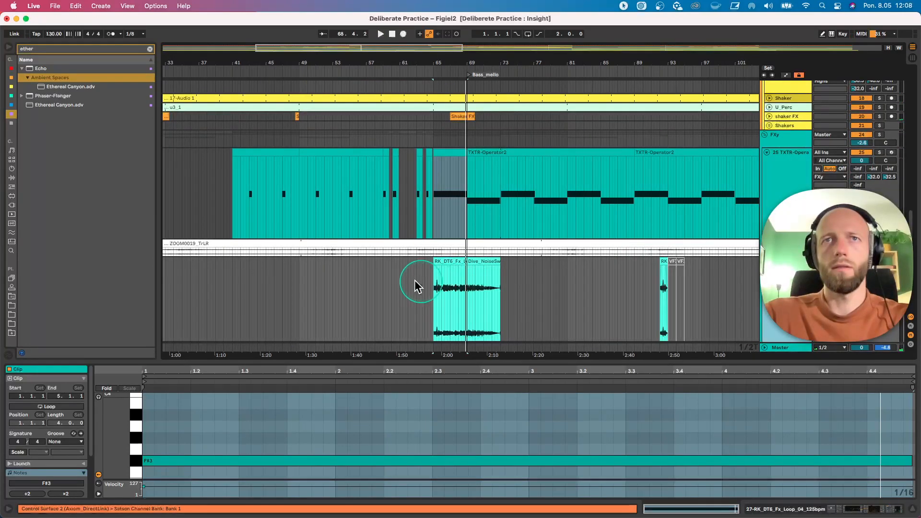
click(435, 287)
key(space)
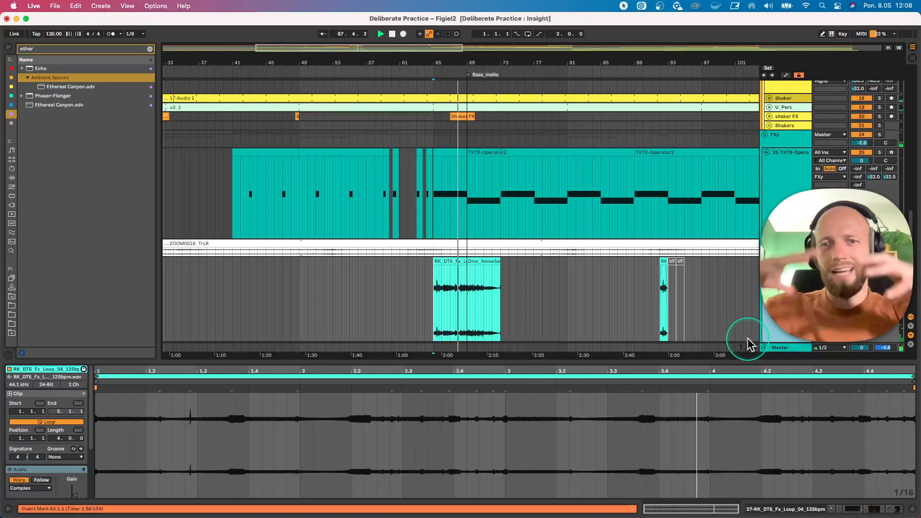
scroll(527, 262, down, 3)
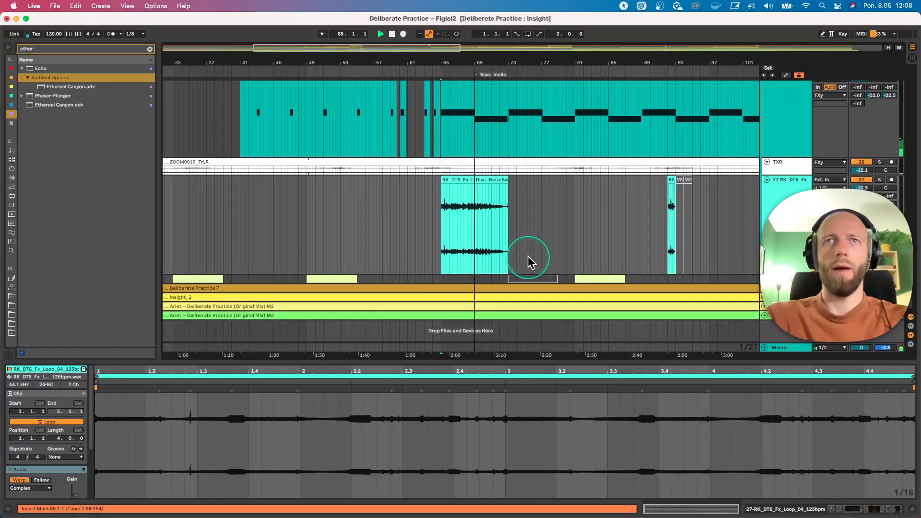
Zoom the arrangement out to an overview of bars 1 to 161 and optimize the track heights.
scroll(528, 261, up, 10)
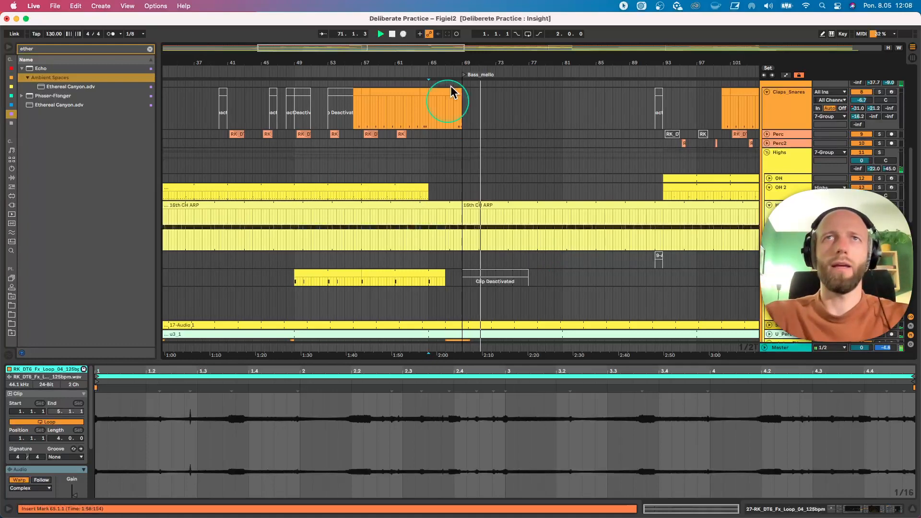
drag(445, 67, 402, 66)
click(764, 95)
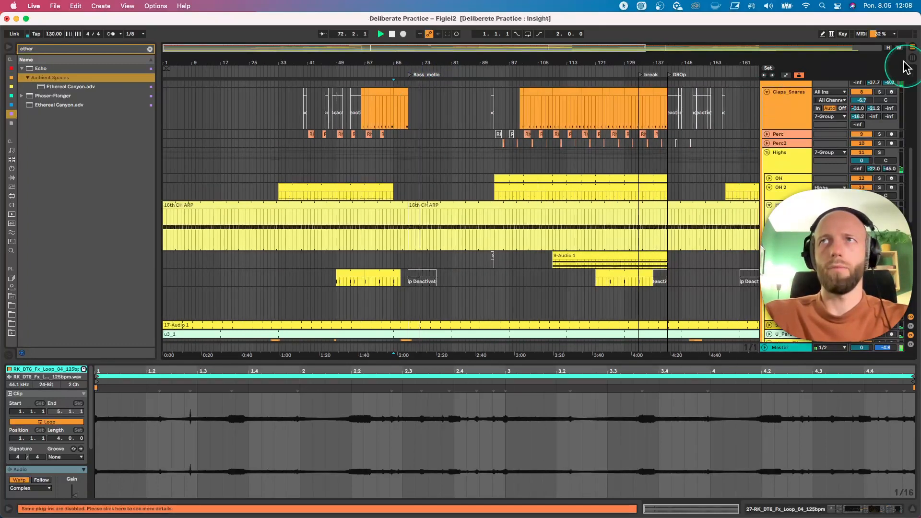
click(566, 236)
scroll(557, 226, up, 5)
click(549, 211)
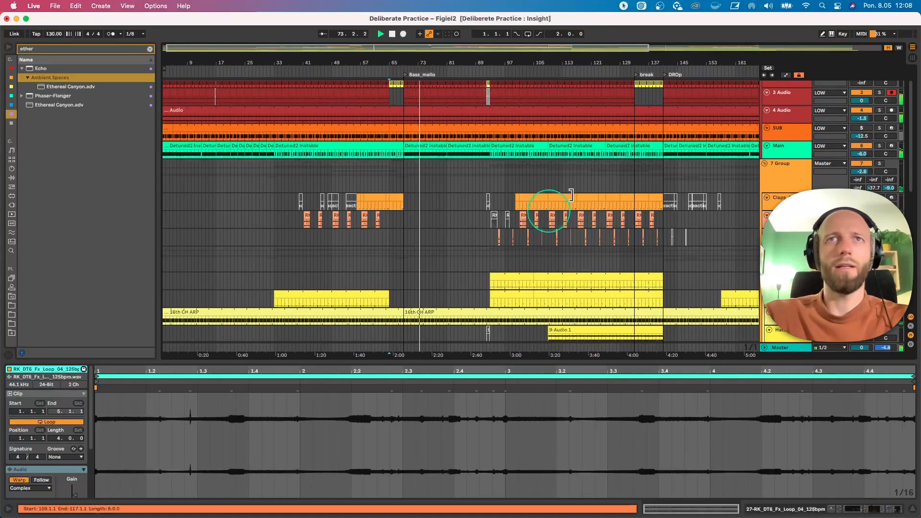
Listen to the Main track and the TXR texture track soloed one after the other.
click(850, 148)
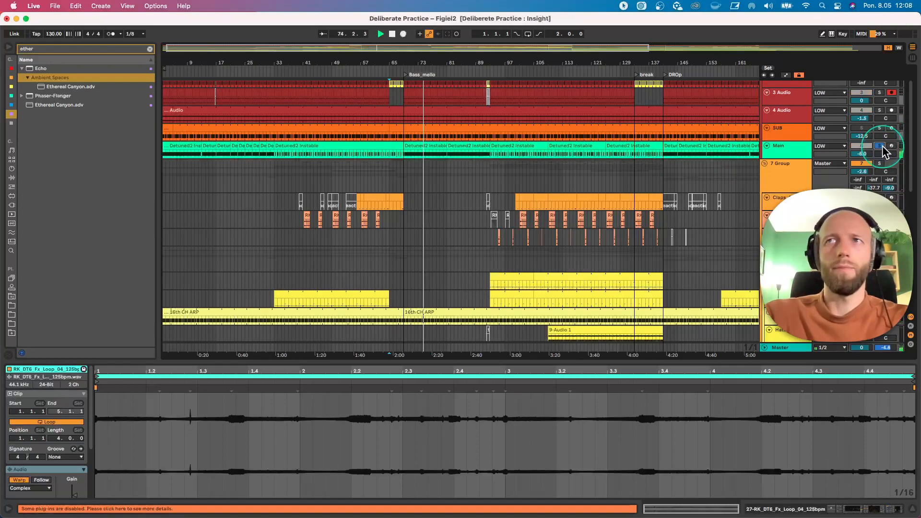
scroll(702, 165, down, 10)
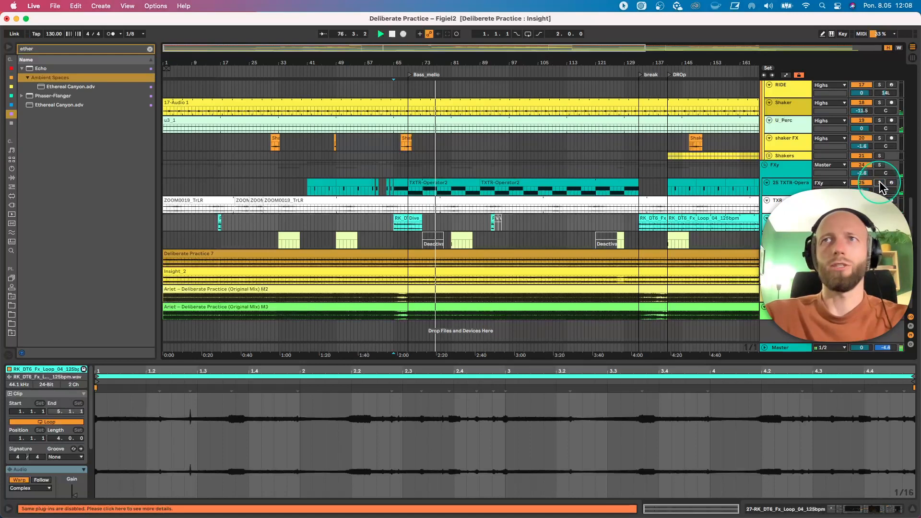
click(886, 198)
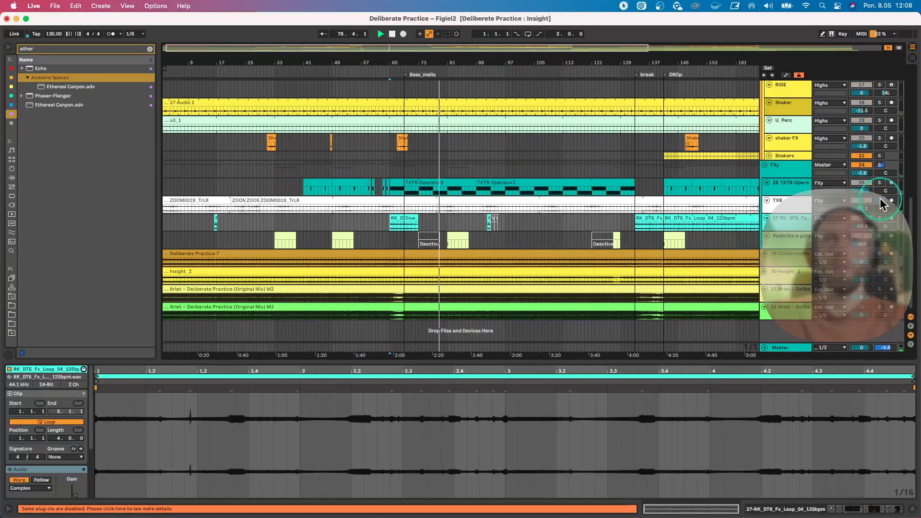
Show the TXR track's device chain, reveal the devices in the Instant Variations rack and unfold its first Beat Repeat.
click(789, 203)
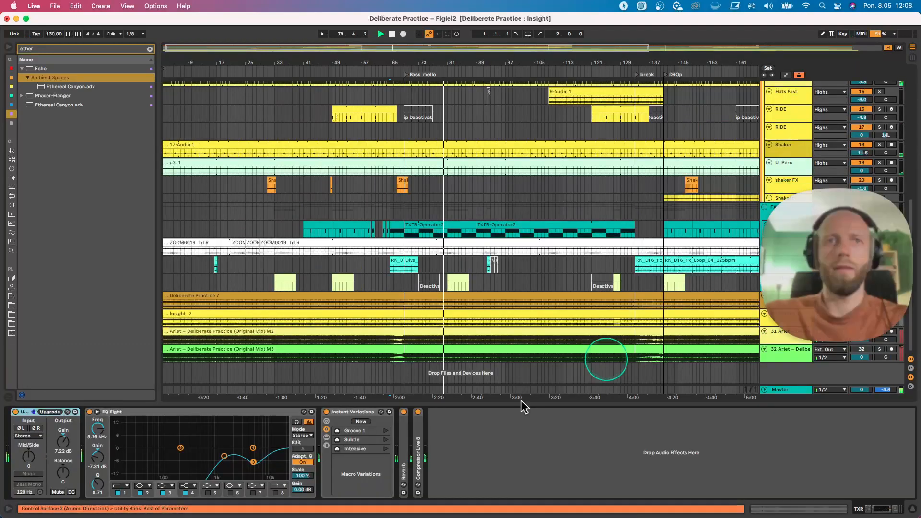
click(327, 438)
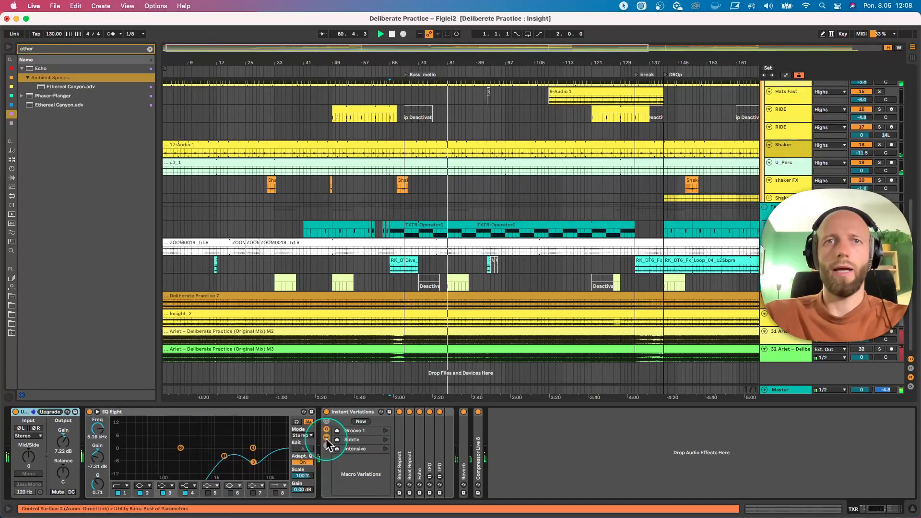
double_click(400, 432)
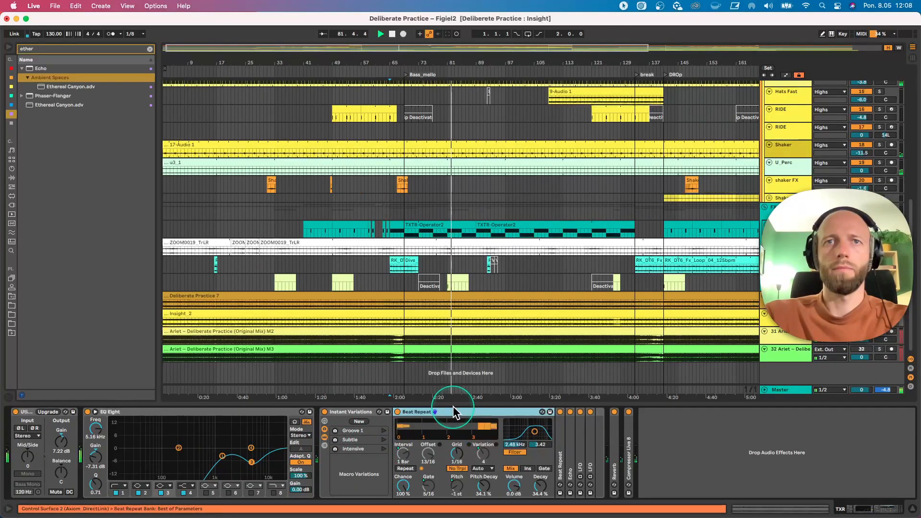
click(881, 243)
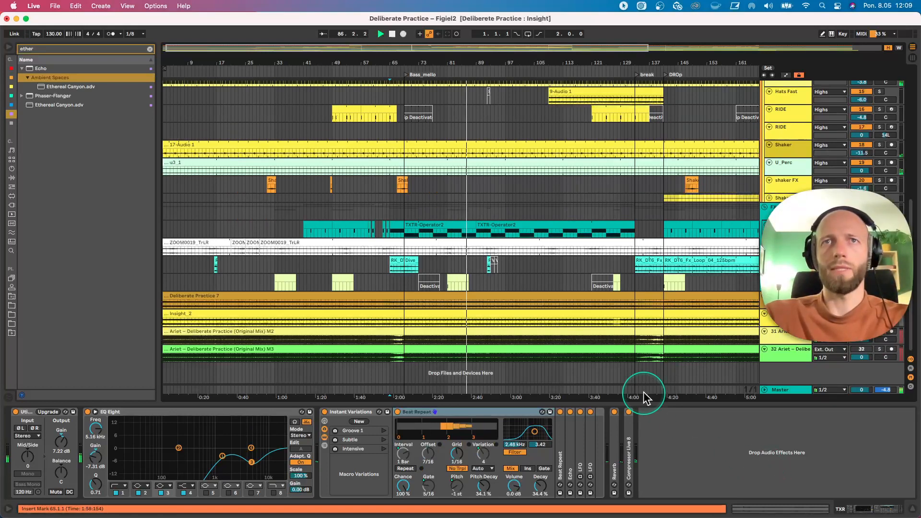
Review the kick, percussion and hi-hat tracks around bar 93 and solo the OH 2 track briefly.
scroll(524, 307, up, 5)
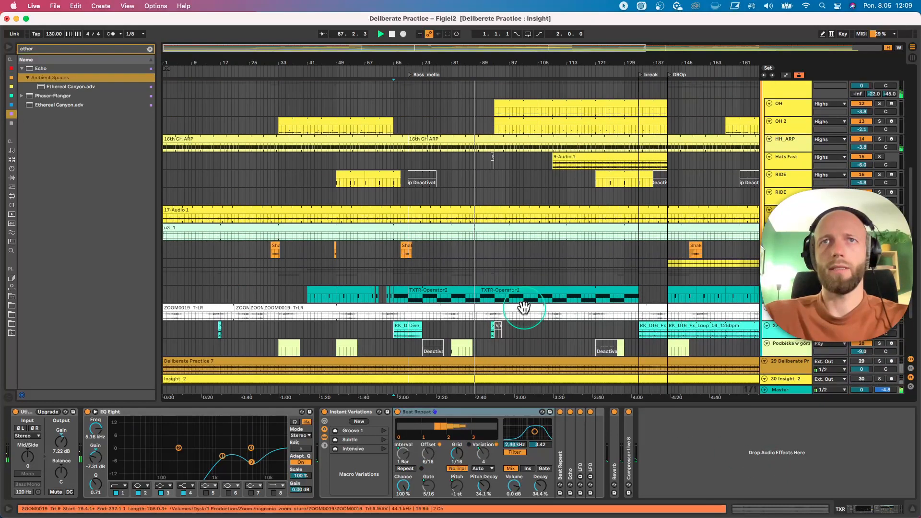
scroll(524, 307, up, 6)
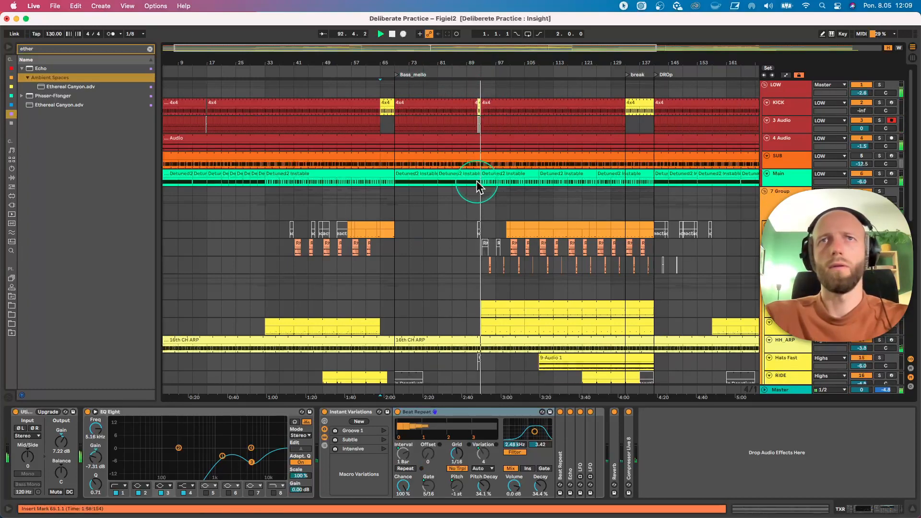
scroll(525, 226, down, 5)
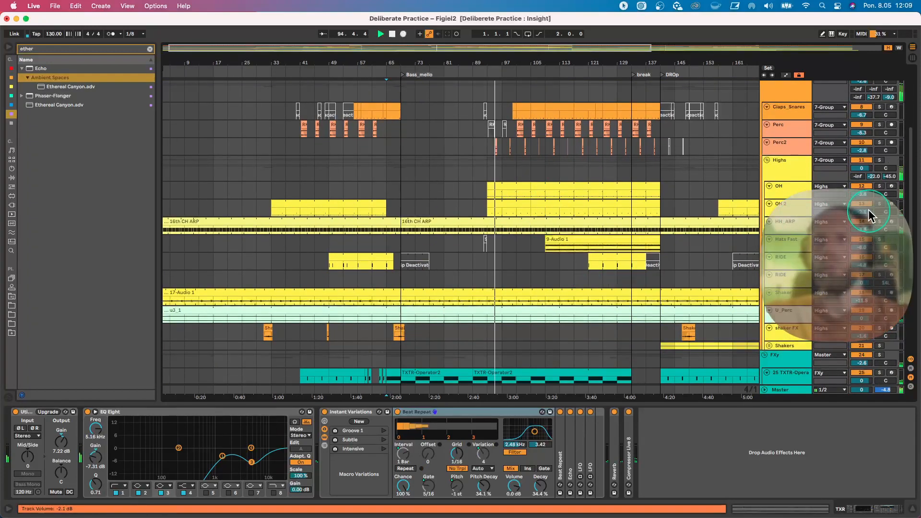
click(880, 204)
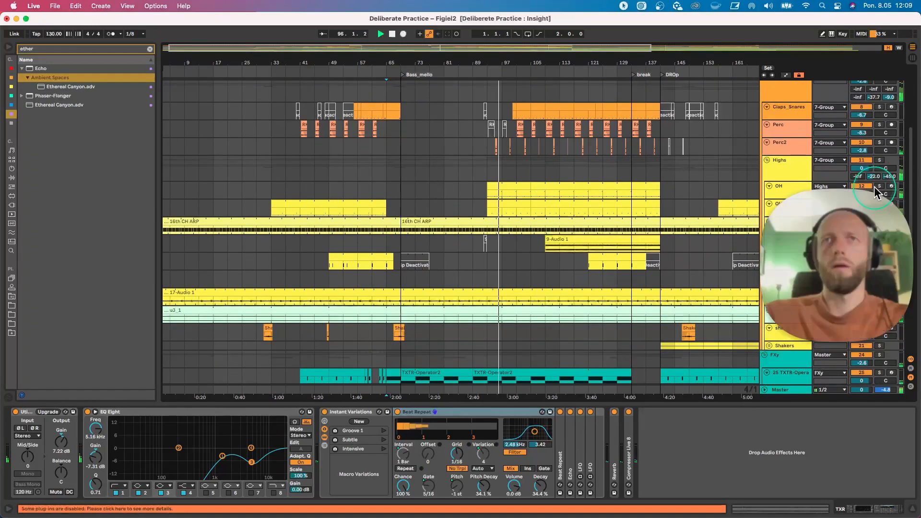
Play the OH 2 clip from 33.1.1, open the OH clip at bars 105 to 141 and listen to OH soloed.
double_click(338, 208)
key(space)
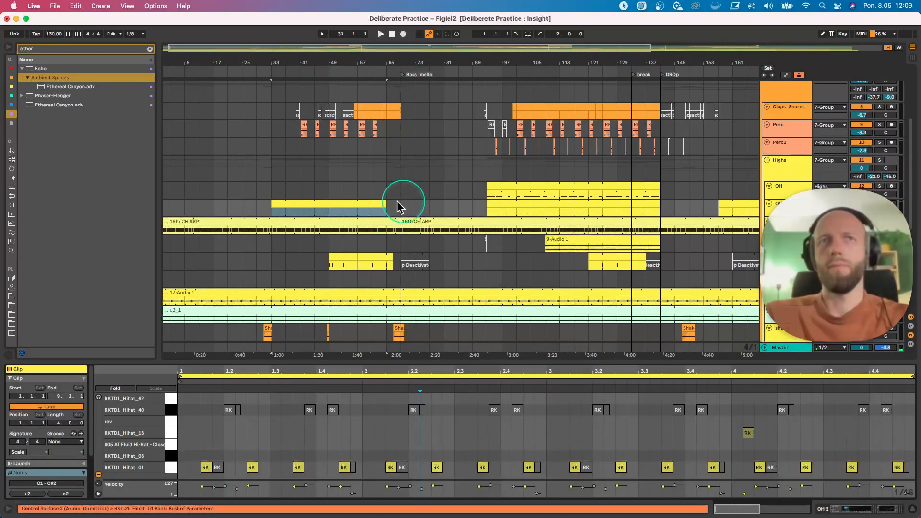
key(space)
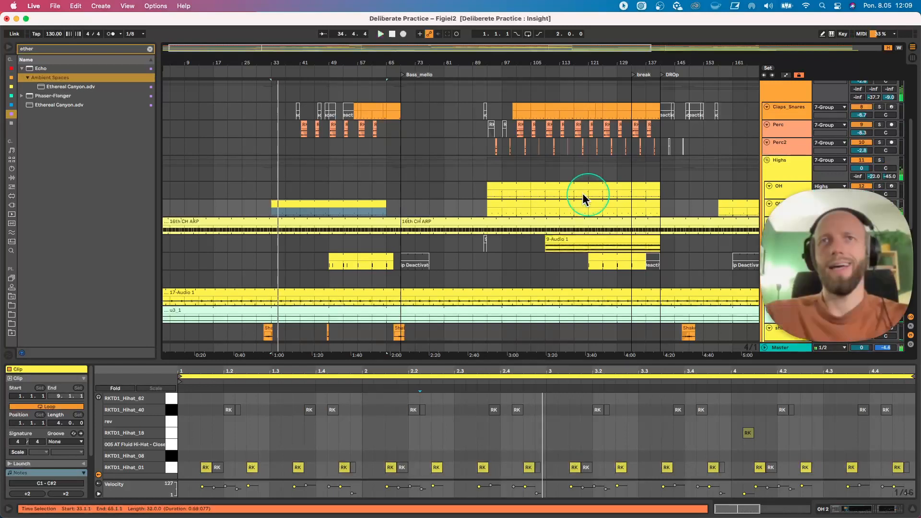
click(532, 191)
click(881, 186)
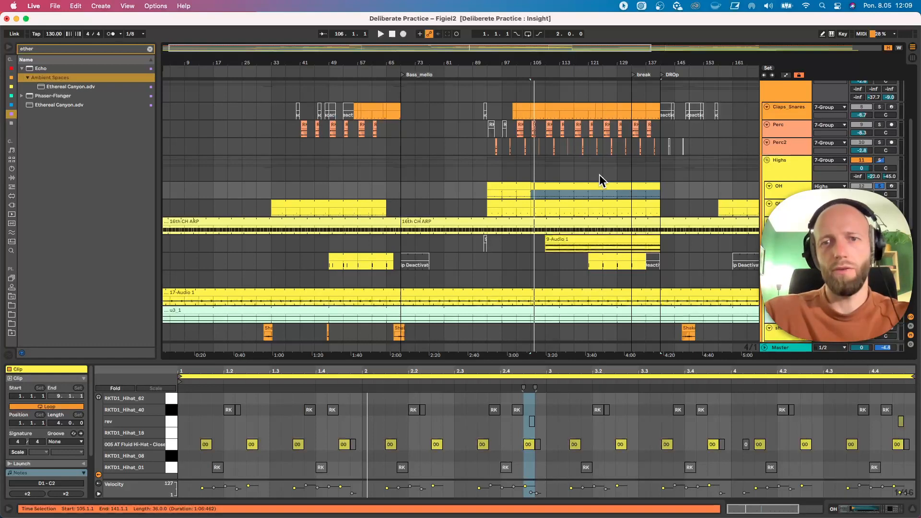
Open the OH clip at bars 93 to 105, then the Ride-909 clip starting at bar 173.
click(497, 186)
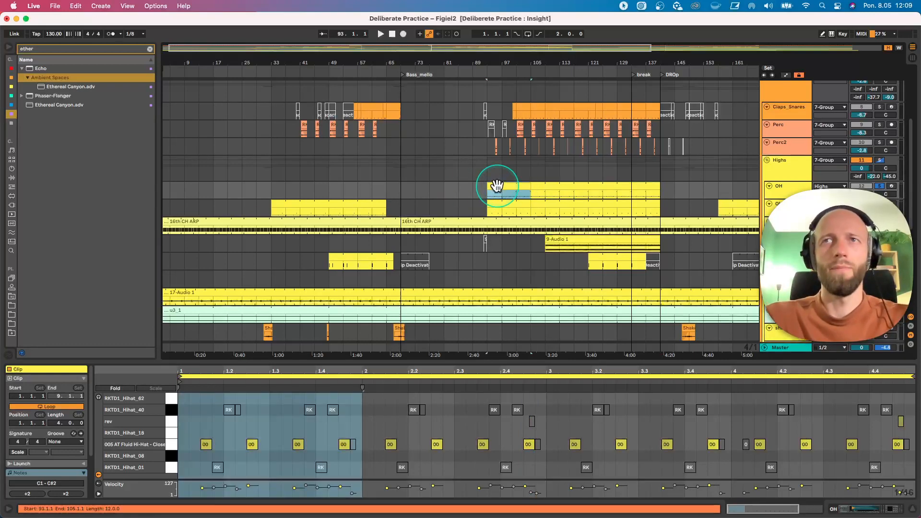
drag(586, 62, 454, 62)
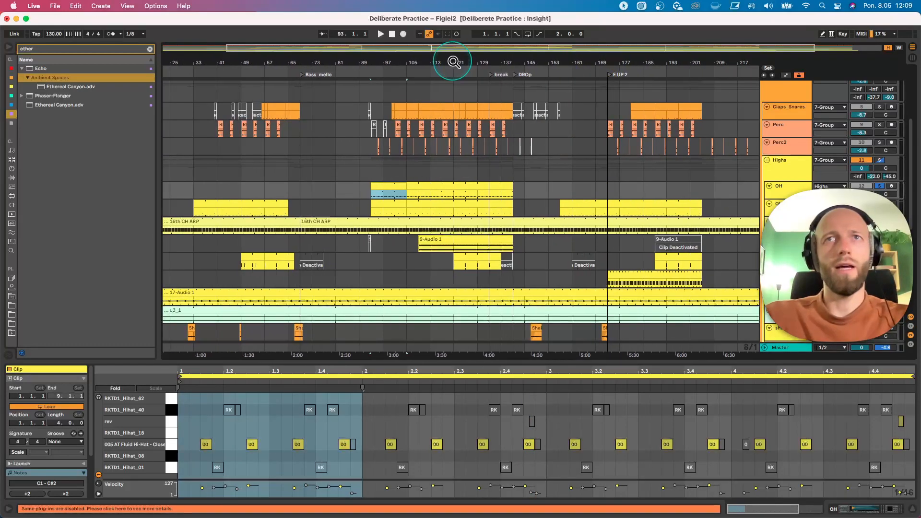
click(620, 277)
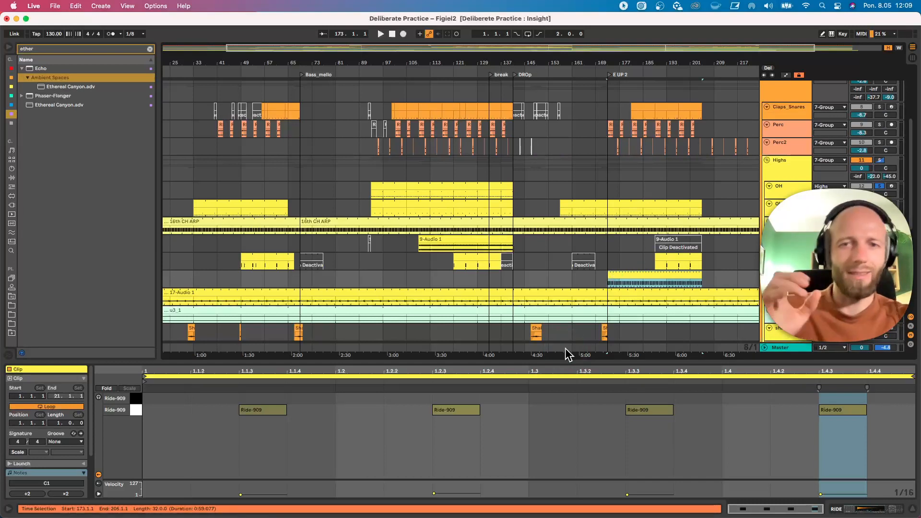
click(557, 394)
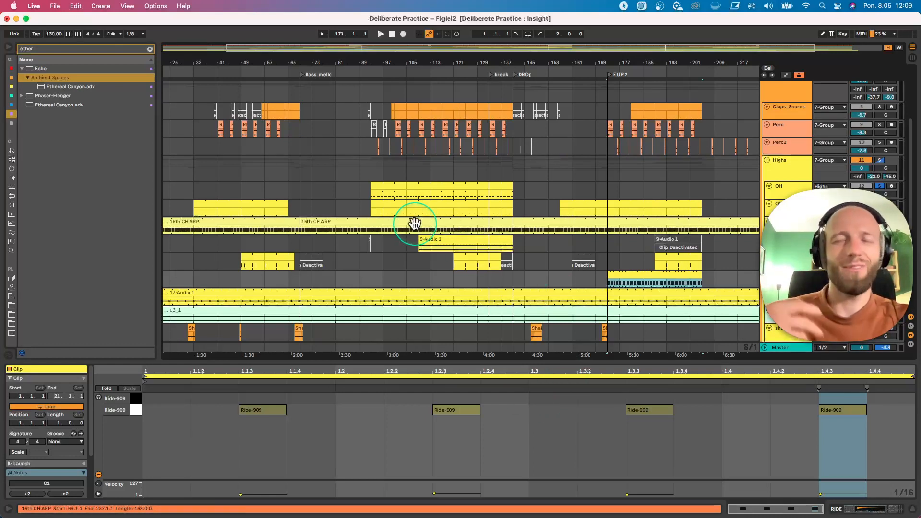
Play the arrangement from 97.1.1 and show the HH_ARP track's device chain.
click(372, 168)
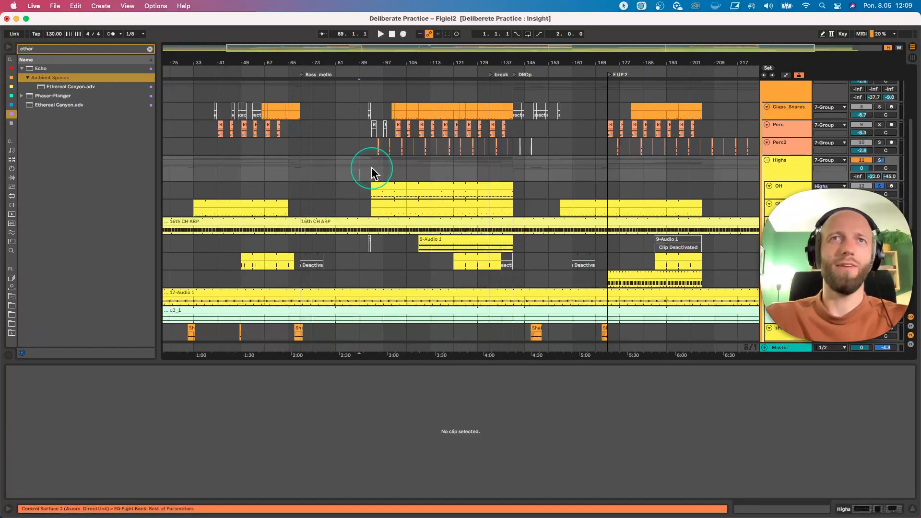
click(379, 168)
key(space)
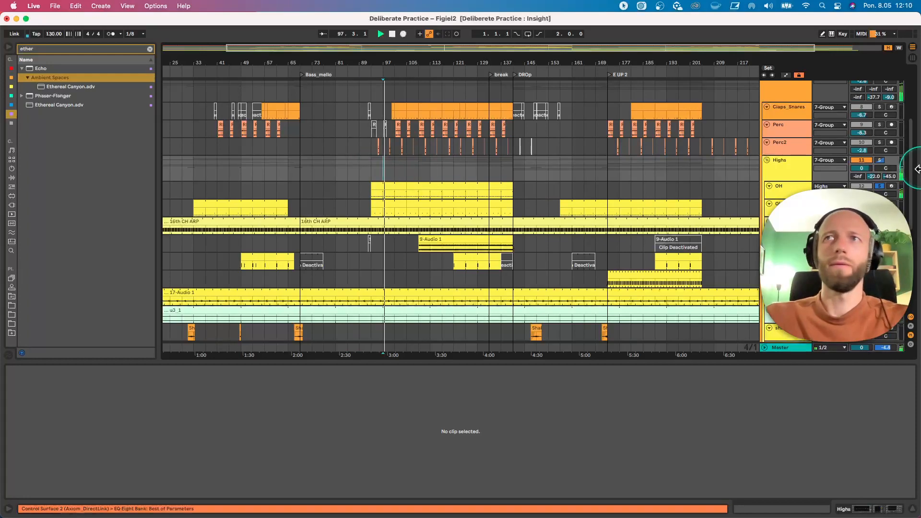
scroll(508, 158, up, 5)
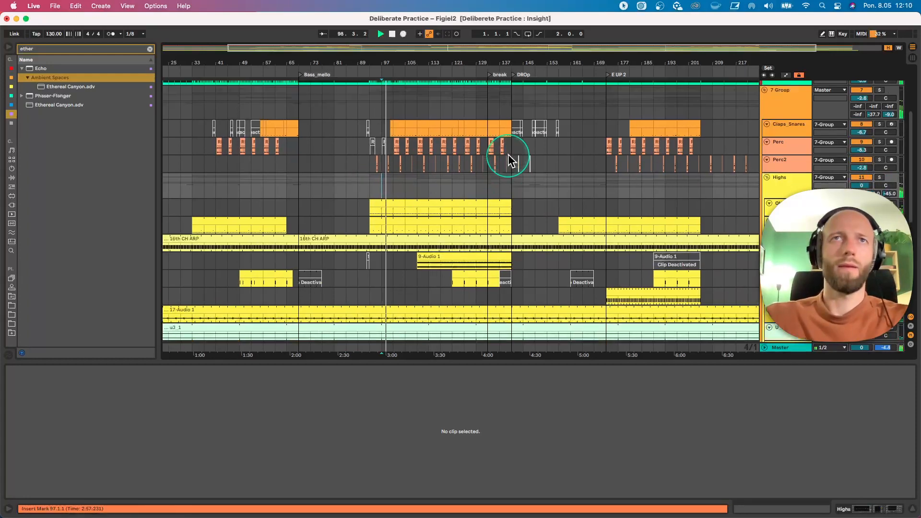
scroll(595, 155, down, 8)
click(785, 169)
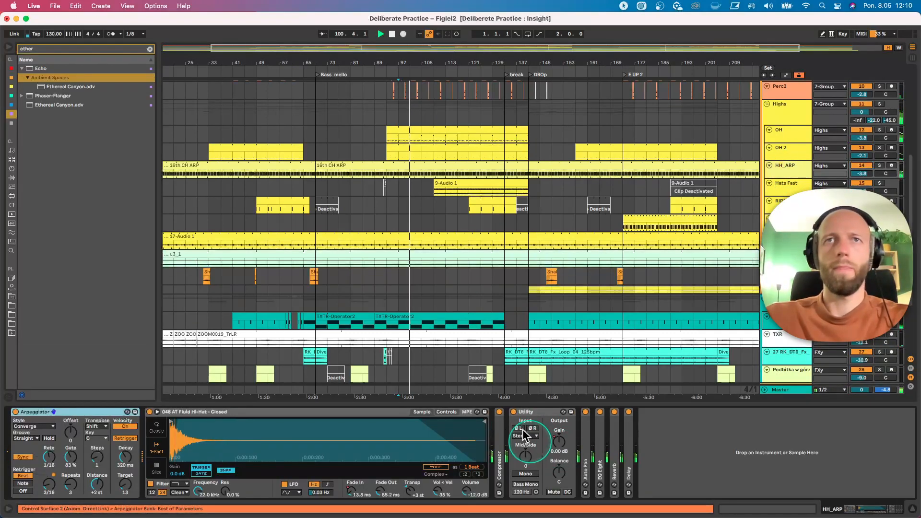
Show the Auto Filter Frequency automation on the Main track and enlarge that track's lane.
scroll(458, 185, up, 6)
click(787, 131)
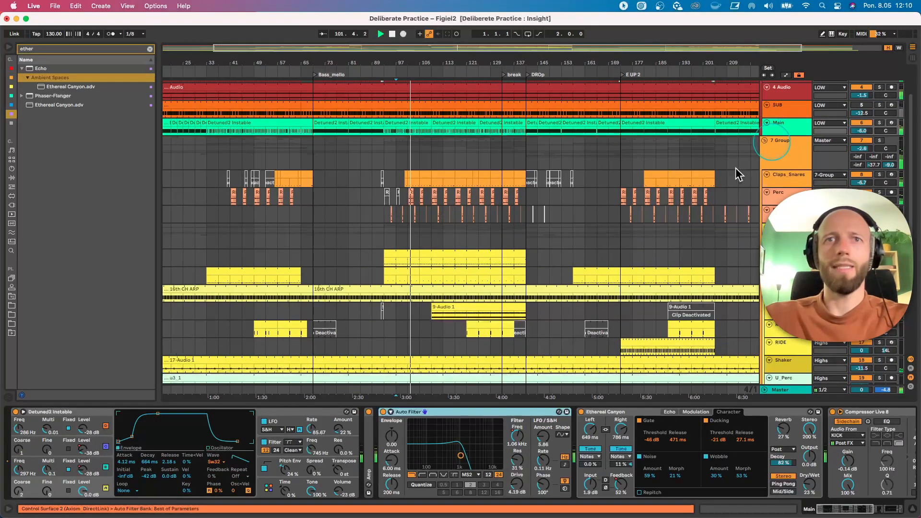
click(516, 437)
right_click(516, 437)
click(522, 441)
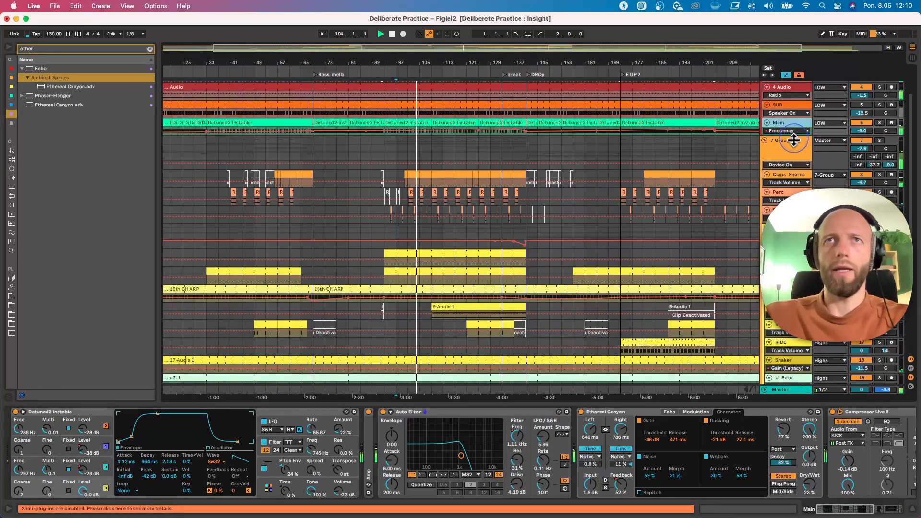
drag(801, 138, 794, 166)
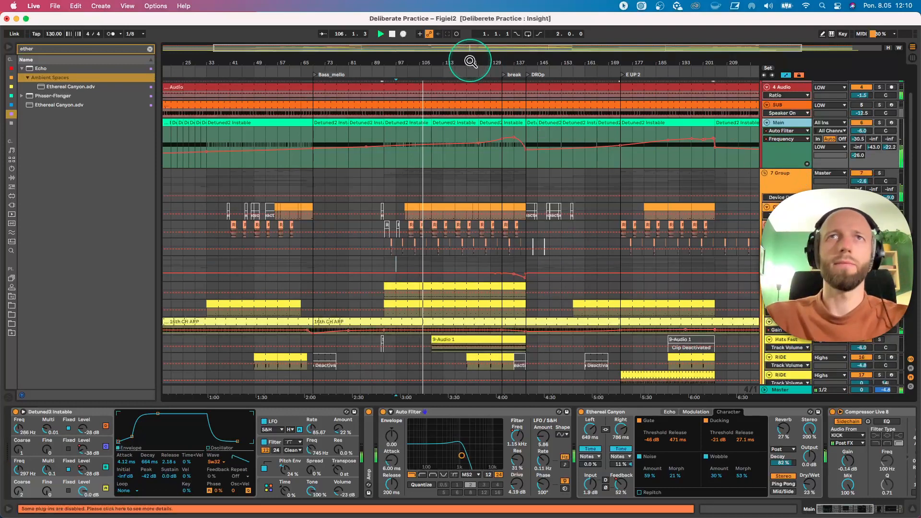
Examine the Main filter automation and the clap, percussion and hi-hat clips between bars 91 and 147, hiding the automation lanes partway through.
drag(469, 58, 419, 68)
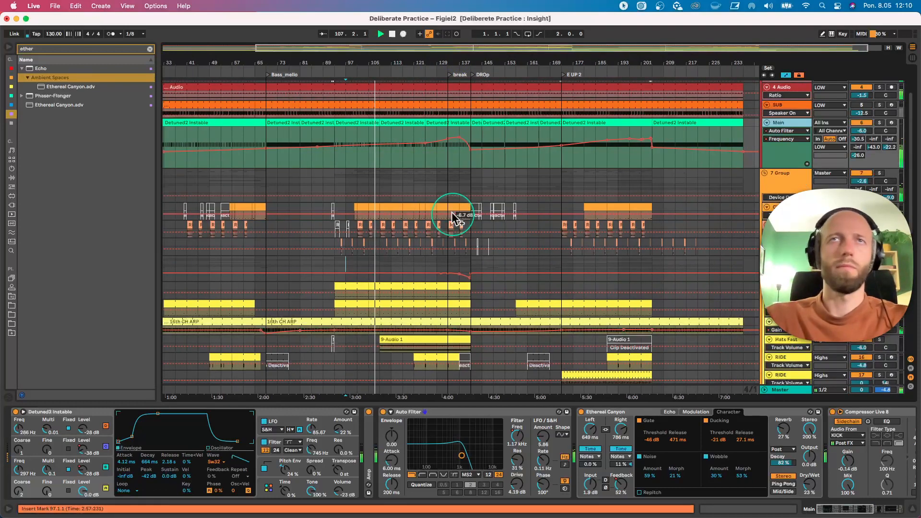
scroll(453, 214, down, 2)
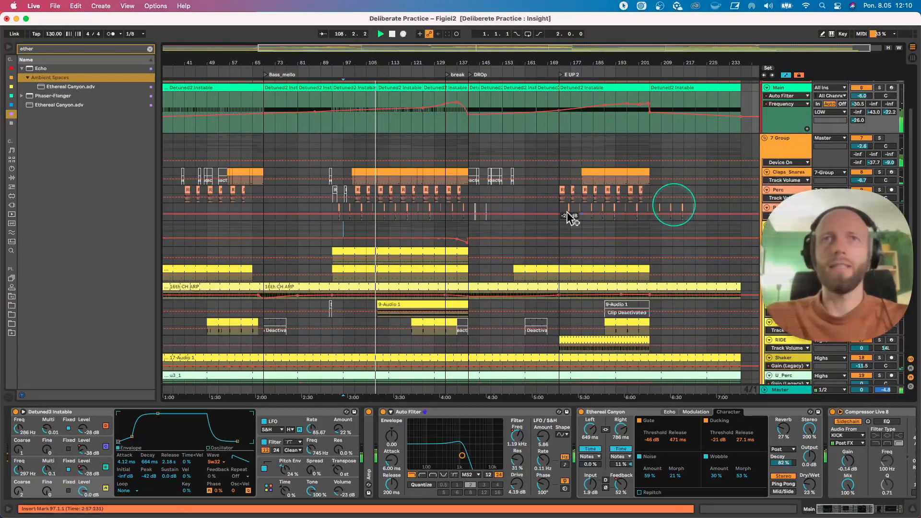
mouse_move(379, 65)
mouse_down()
mouse_move(383, 91)
mouse_move(390, 67)
mouse_up()
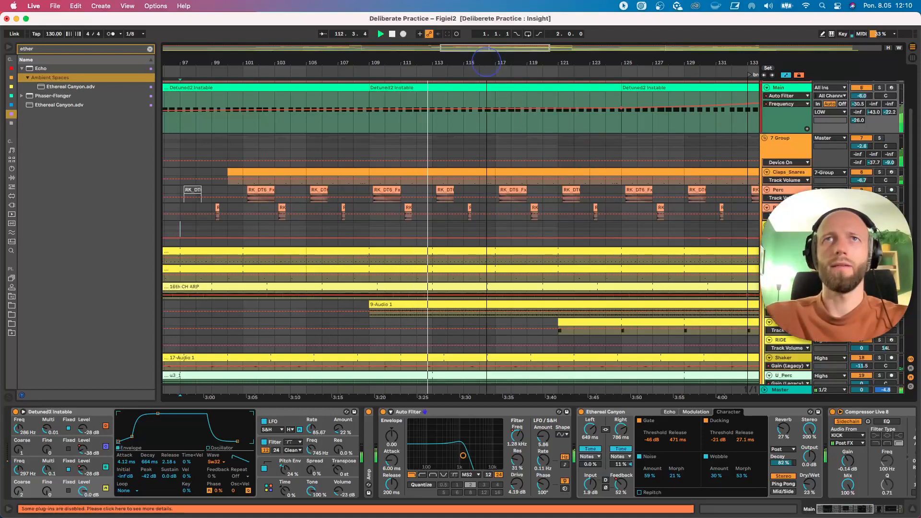
drag(456, 68, 469, 62)
scroll(477, 175, down, 2)
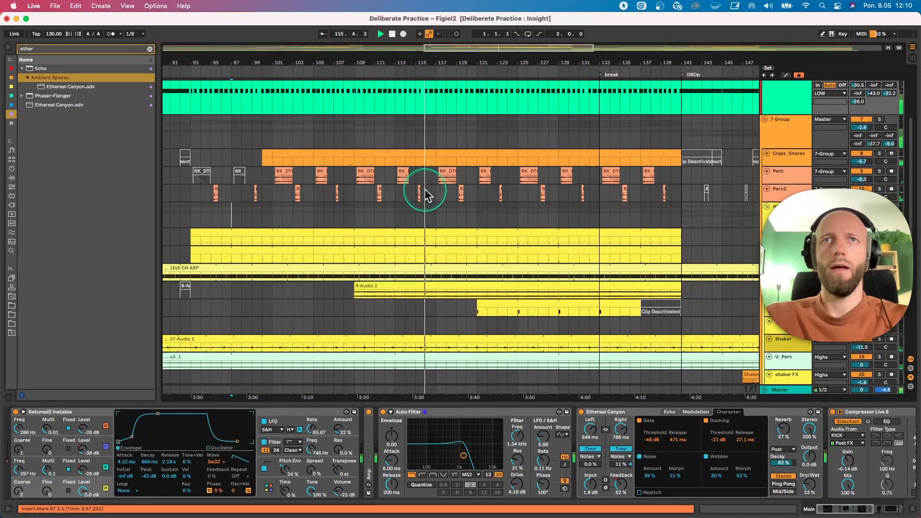
scroll(446, 153, down, 5)
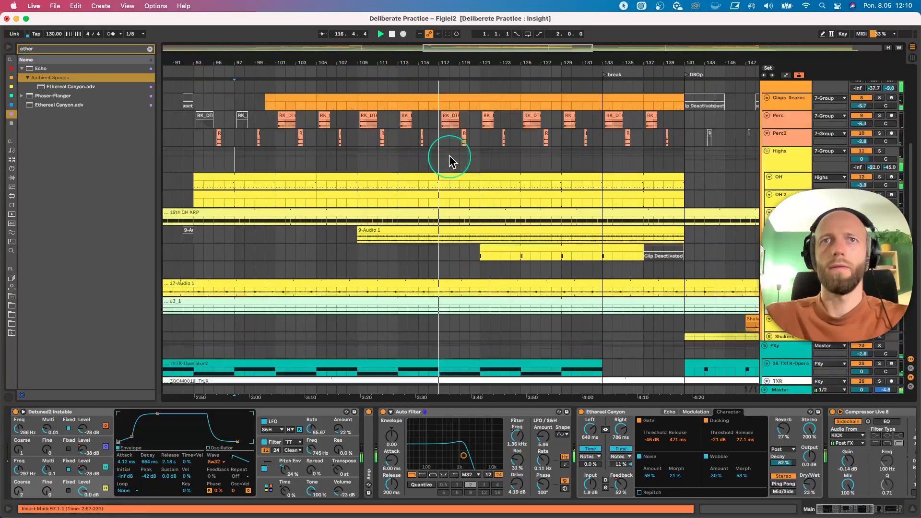
scroll(449, 155, up, 3)
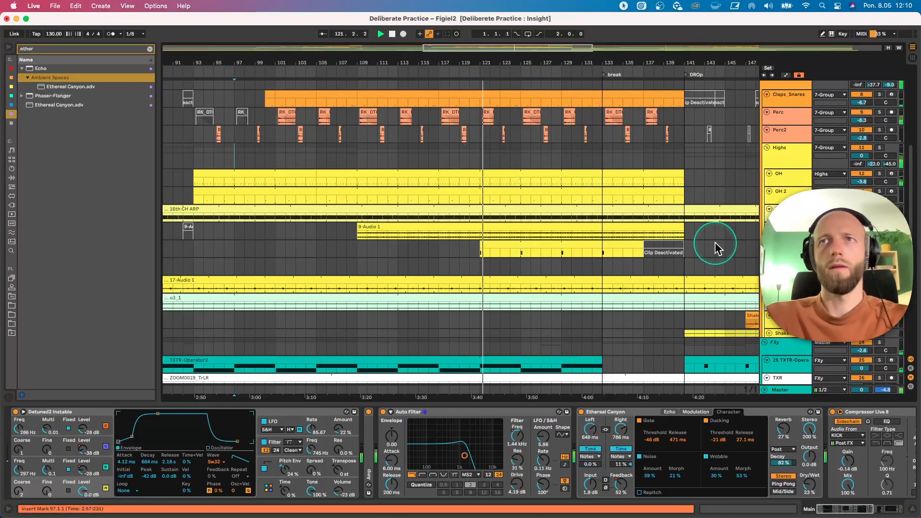
Show the device chains of the RIDE and Hats Fast tracks and stop playback at 109.1.1.
click(778, 248)
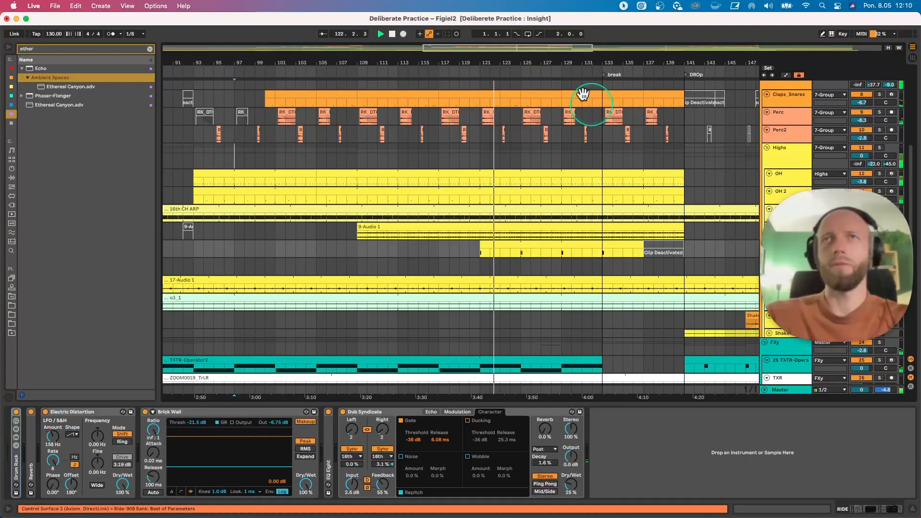
drag(569, 52, 581, 52)
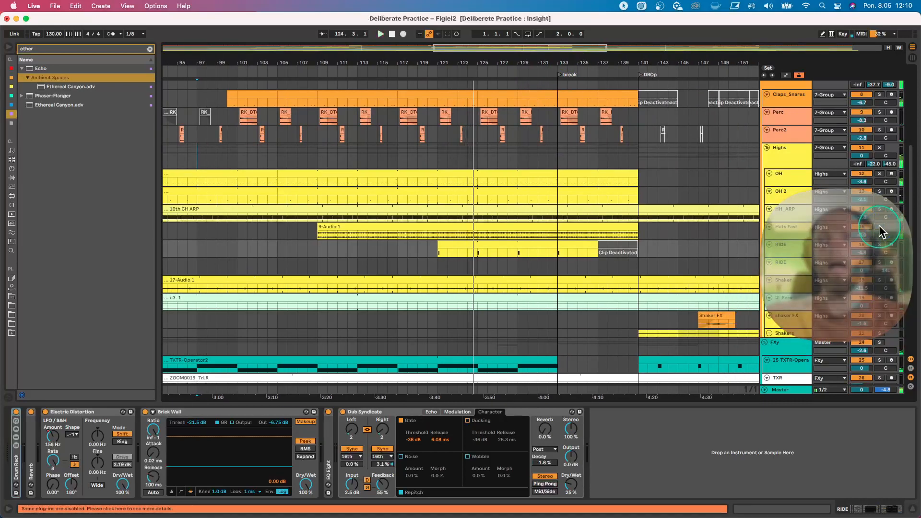
click(312, 230)
key(space)
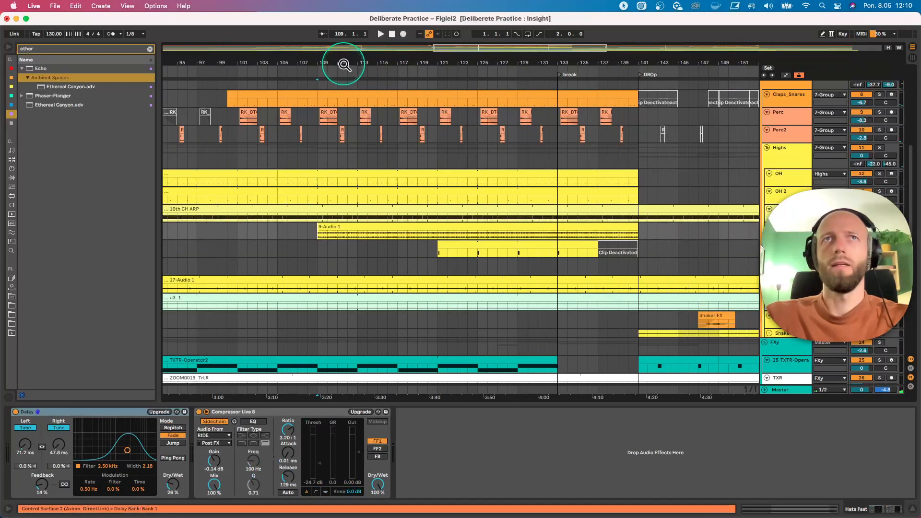
Play the arrangement from 107.1.1 on the Hats Fast track.
drag(343, 66, 343, 64)
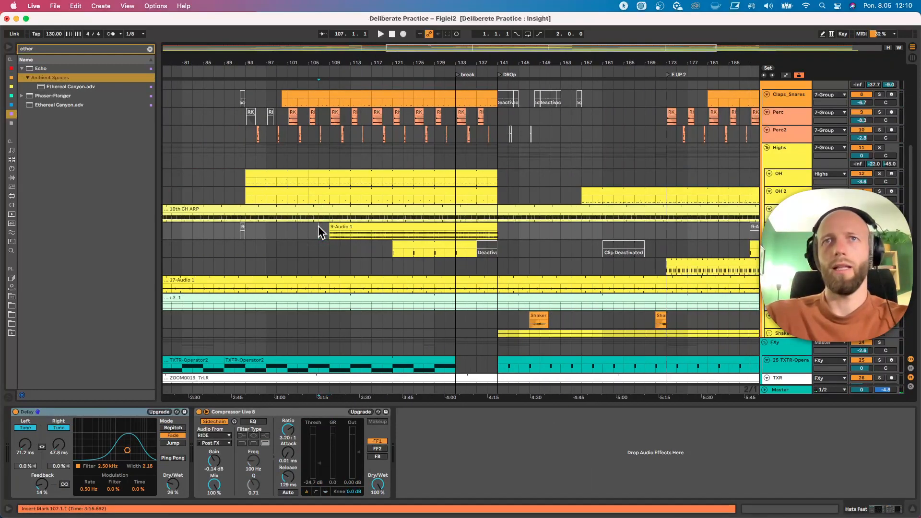
click(304, 232)
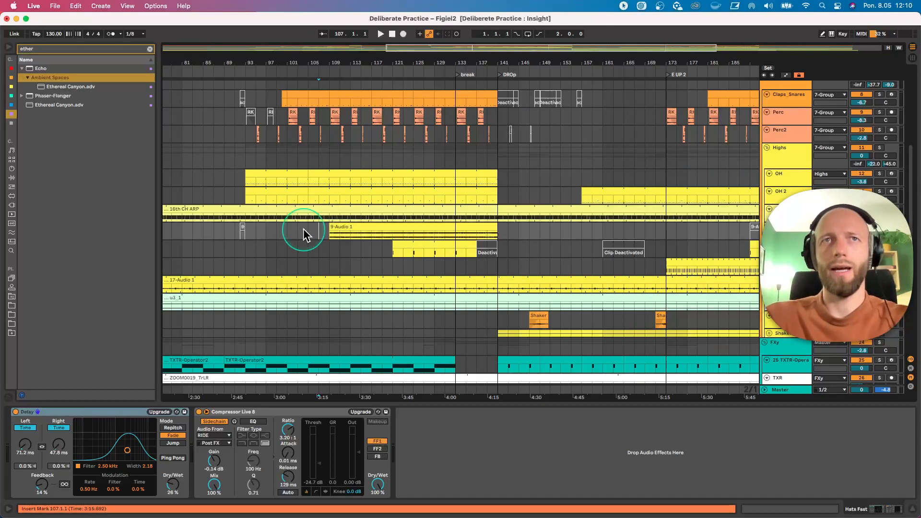
key(space)
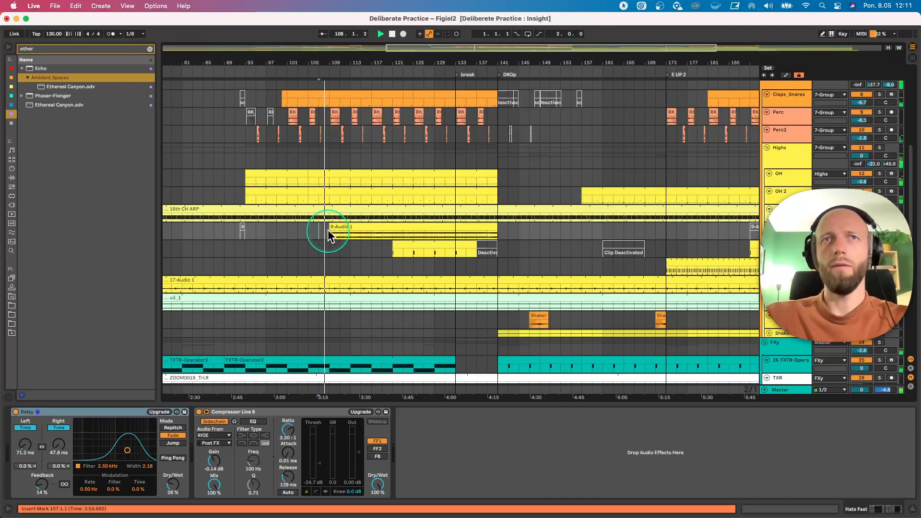
Open the 9-Audio 1 clip at bar 109, examine its waveform around bars 19 to 21 and listen to Hats Fast soloed.
click(330, 235)
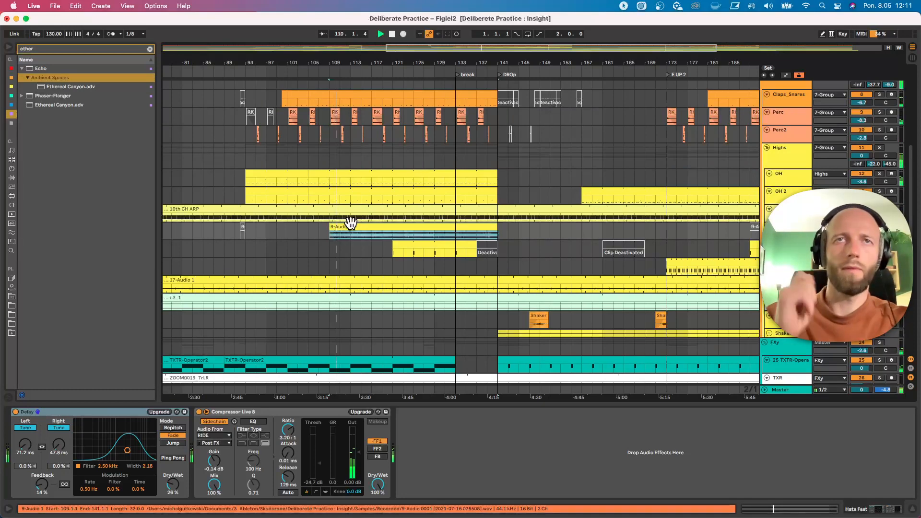
double_click(360, 227)
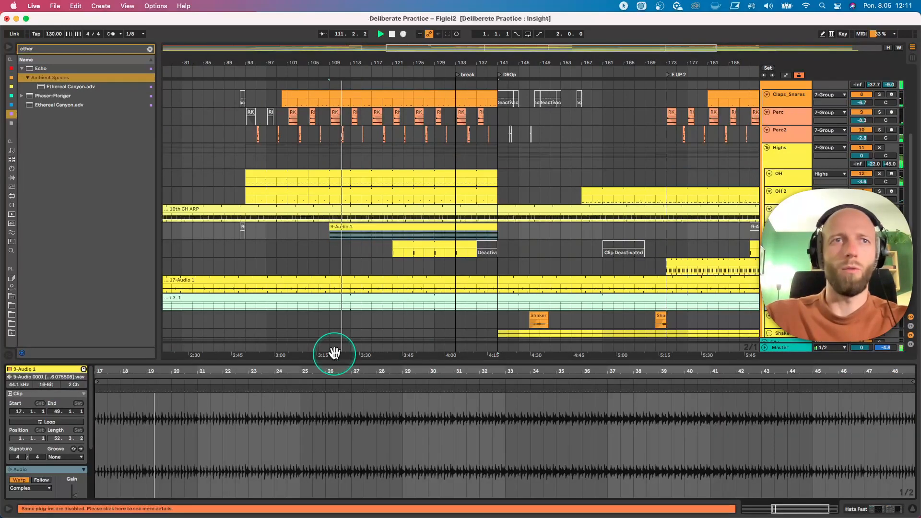
drag(117, 374, 147, 372)
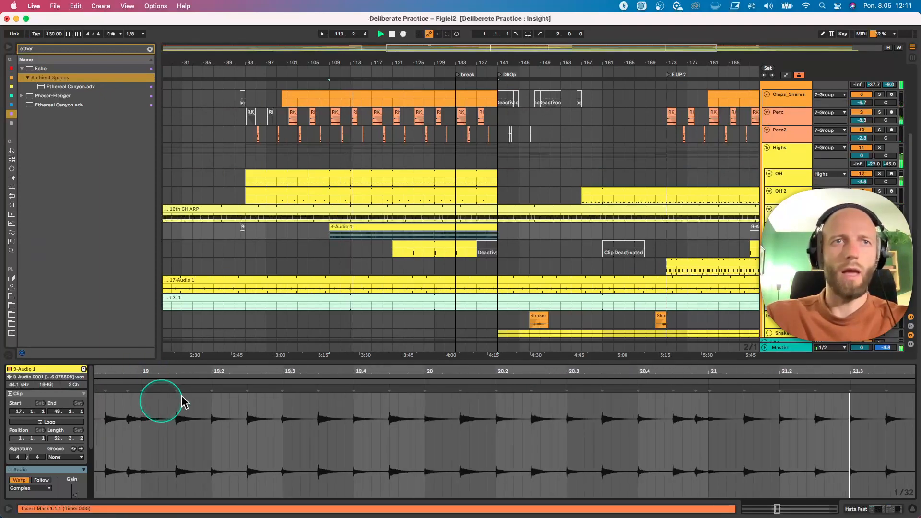
click(881, 227)
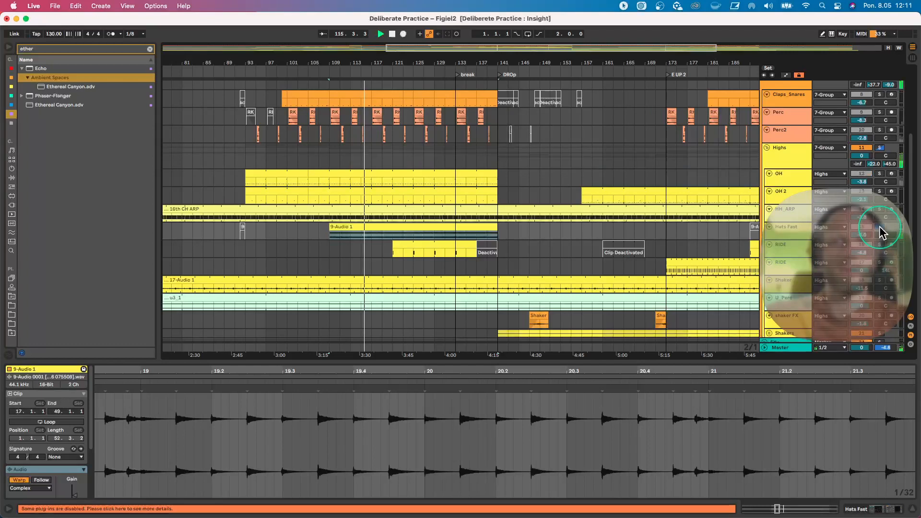
click(741, 222)
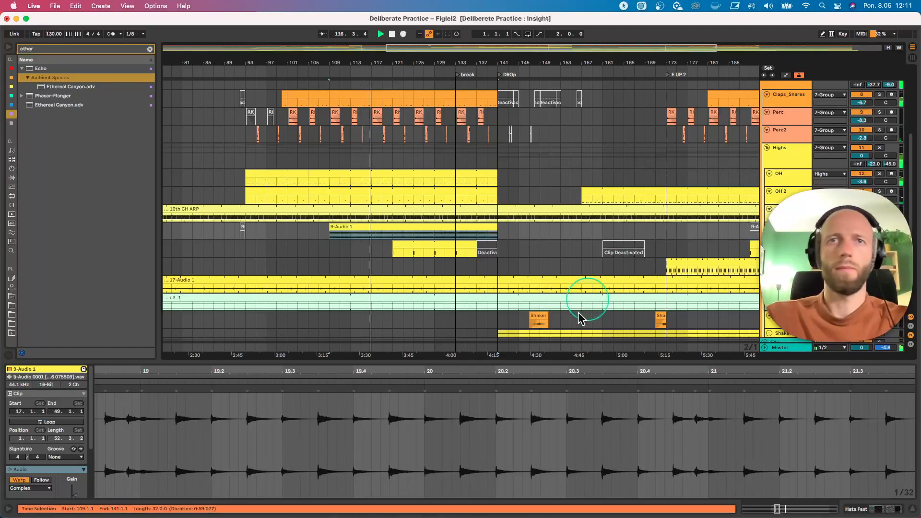
Show the whole 9-Audio 1 waveform and toggle the solo on Hats Fast while playing.
drag(508, 376, 456, 367)
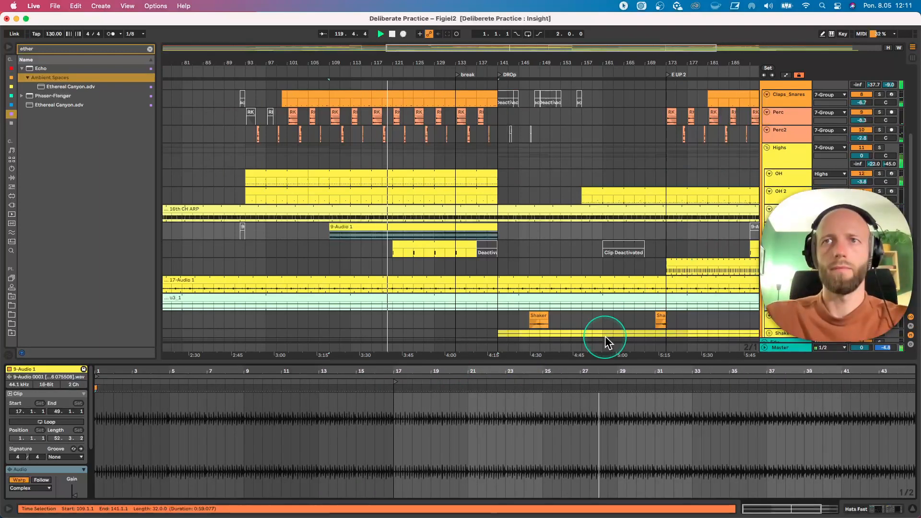
drag(738, 370, 631, 370)
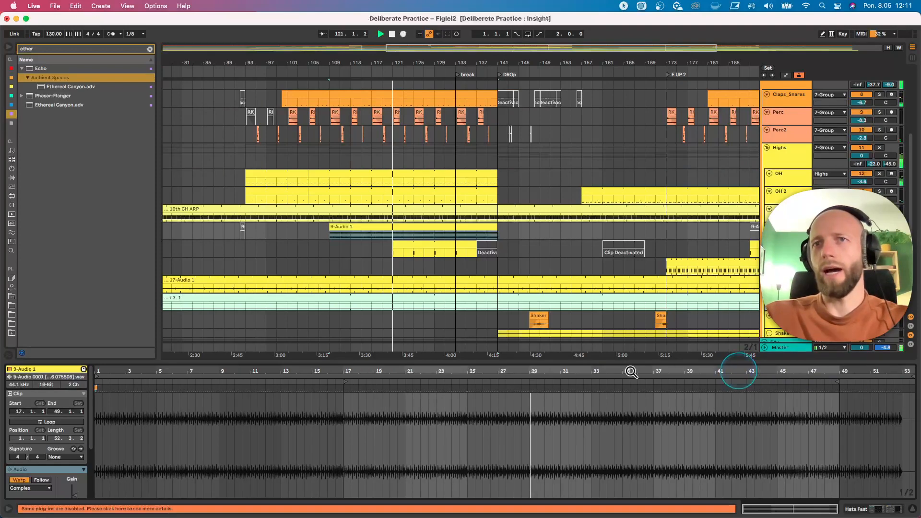
click(879, 227)
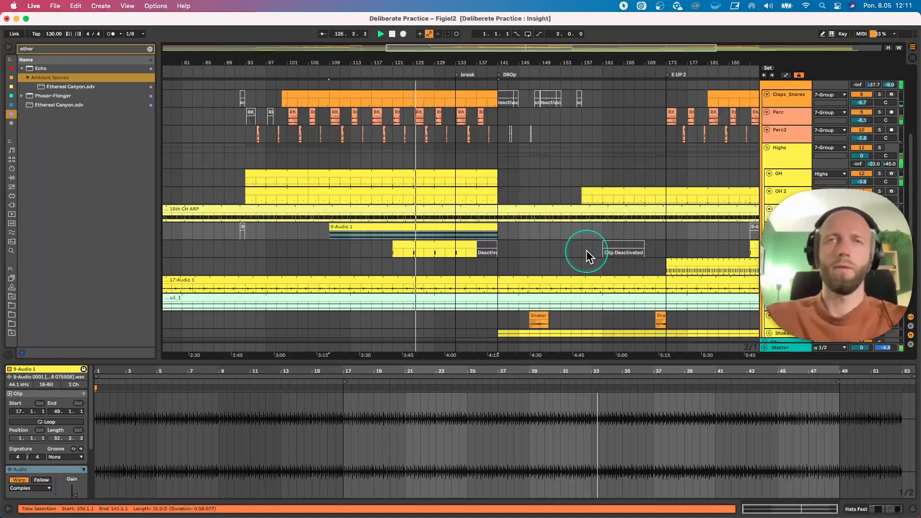
Review the bass, Main, percussion and hi-hat tracks leading into the break at bar 133 during playback.
scroll(453, 263, up, 3)
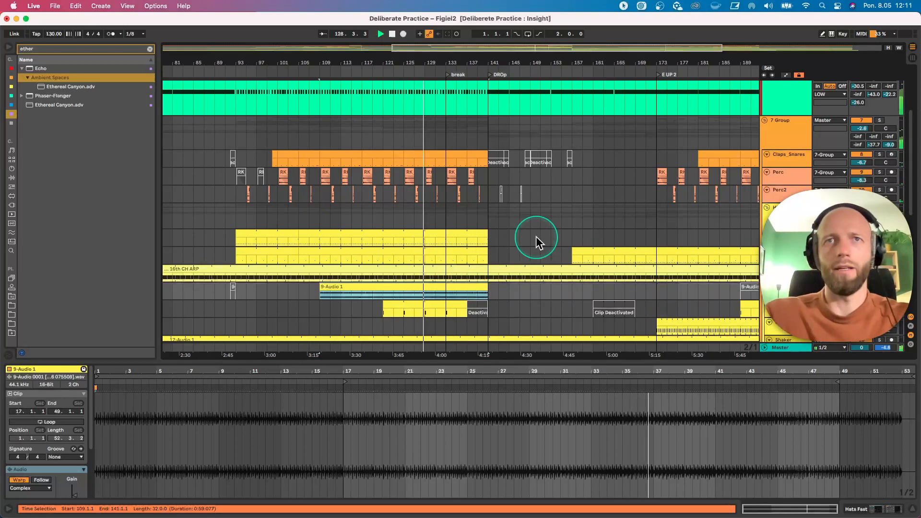
scroll(531, 231, up, 3)
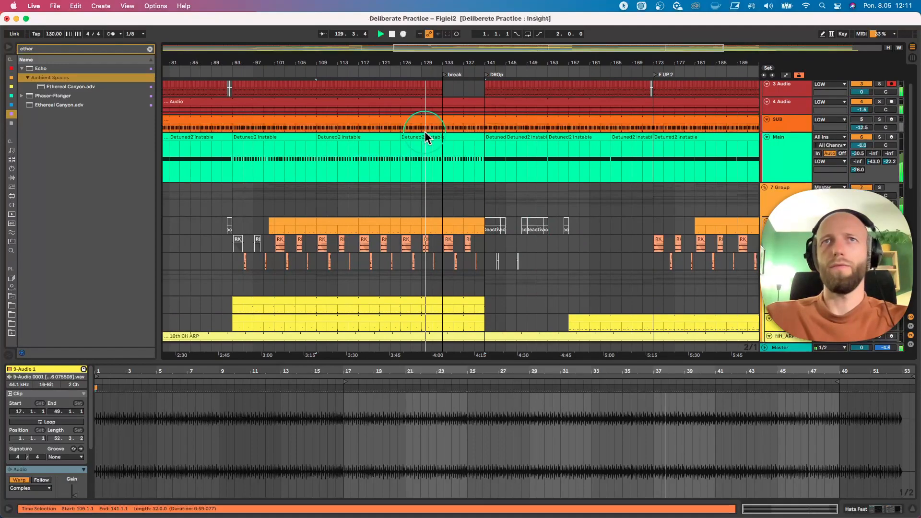
scroll(428, 204, down, 4)
scroll(430, 182, up, 2)
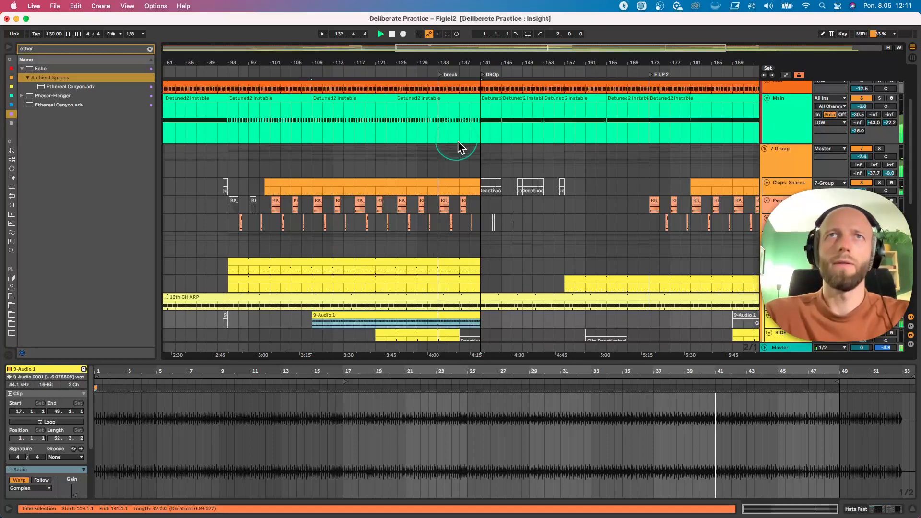
scroll(472, 201, down, 5)
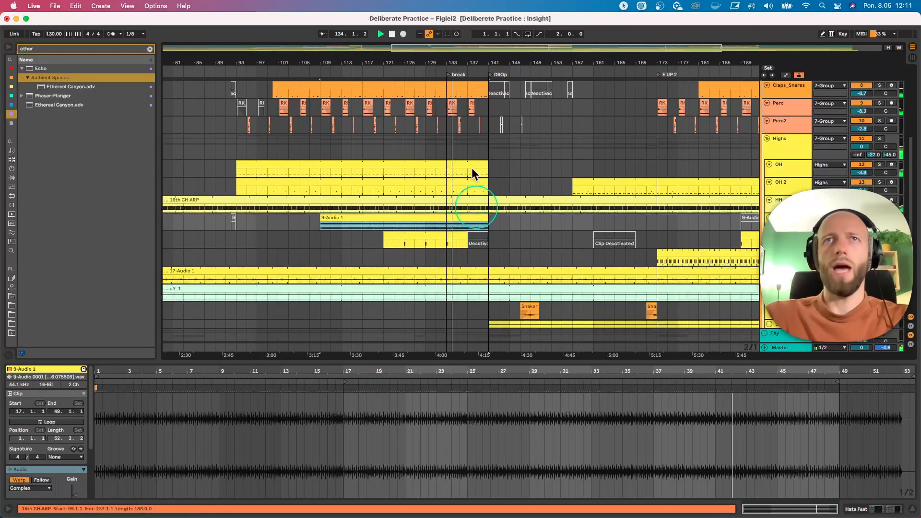
Review the kick and RK_DT6_Fx_Loop_04_125bpm clips in the break during playback, leading into the drop at bar 141.
scroll(472, 174, up, 5)
click(461, 88)
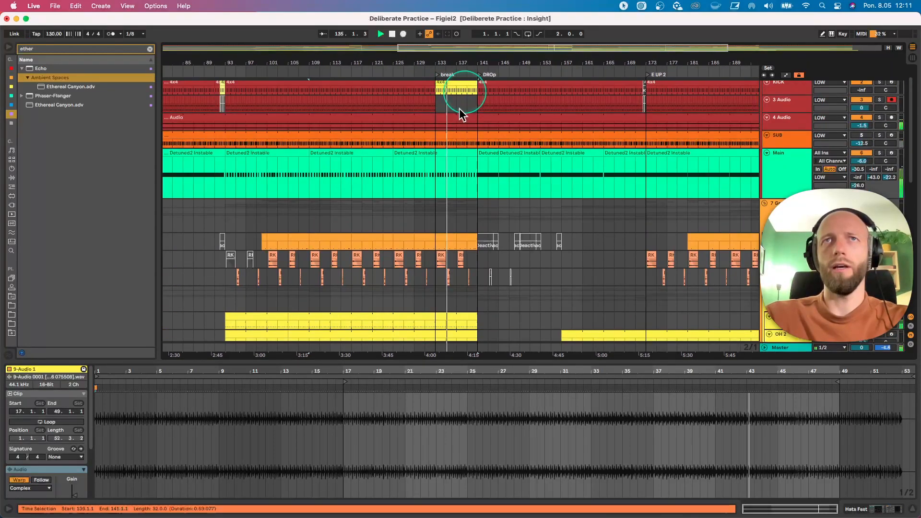
scroll(477, 237, down, 8)
click(478, 239)
scroll(477, 239, down, 6)
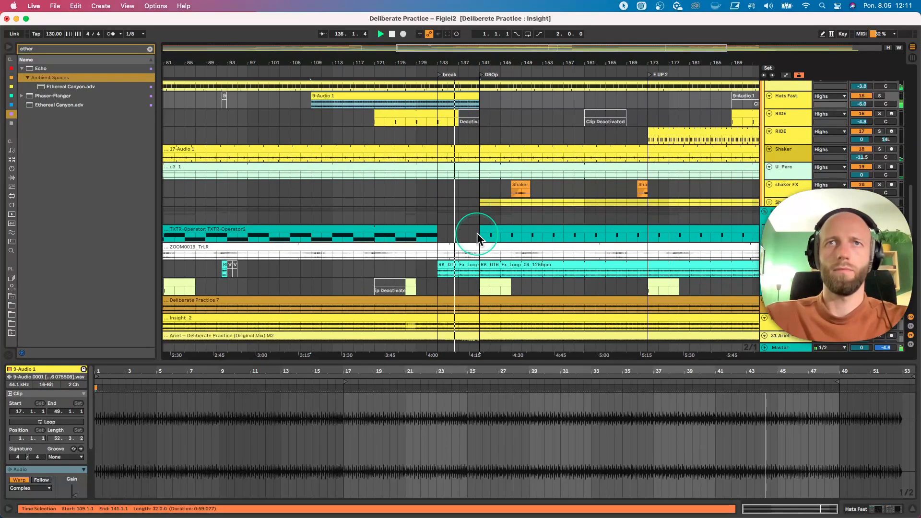
click(469, 267)
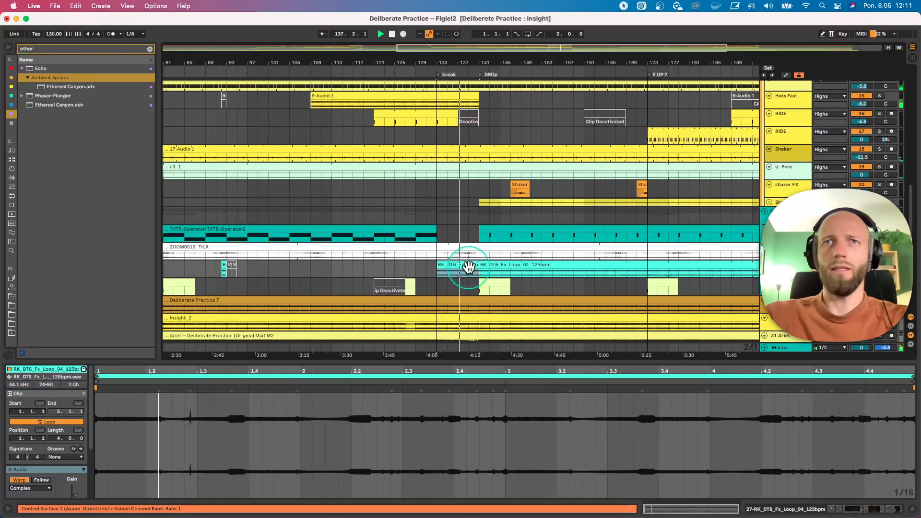
click(452, 390)
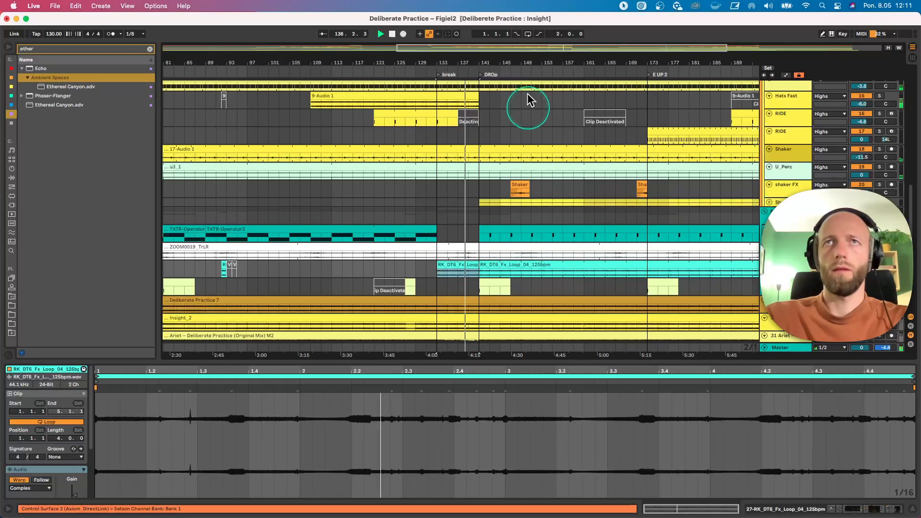
drag(519, 67, 519, 67)
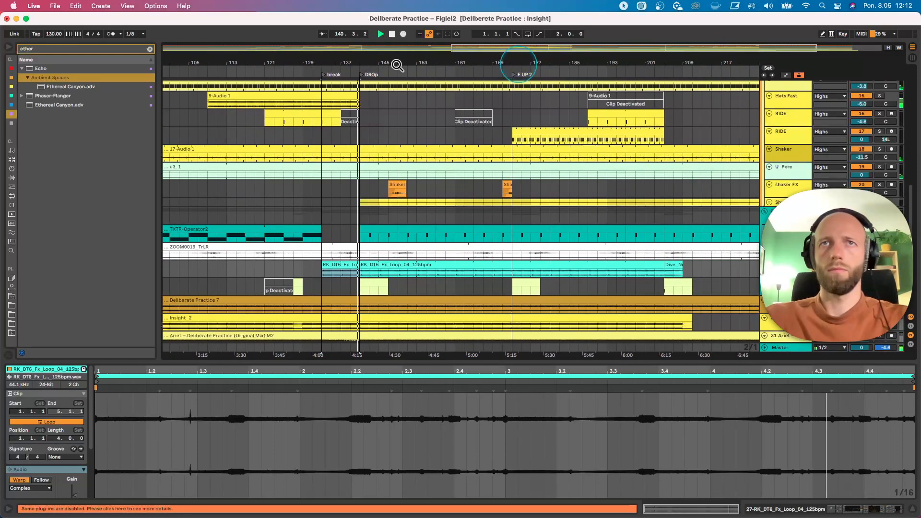
Unfold the Shakers group and show the Gain automation of its Utility in an enlarged lane.
click(768, 204)
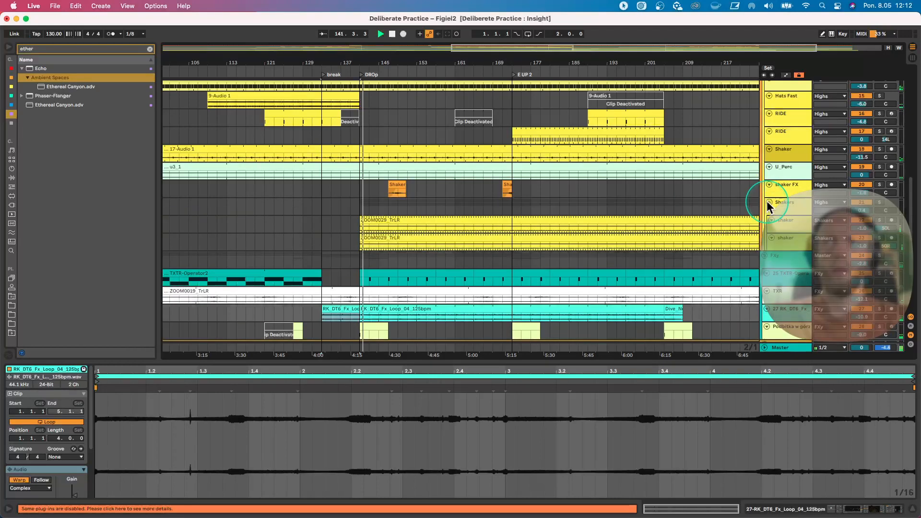
scroll(771, 202, down, 1)
click(789, 186)
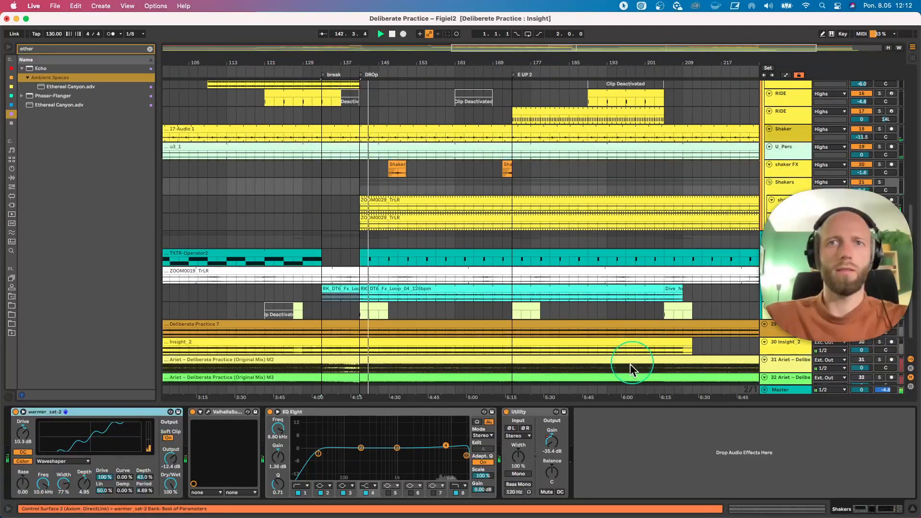
right_click(552, 444)
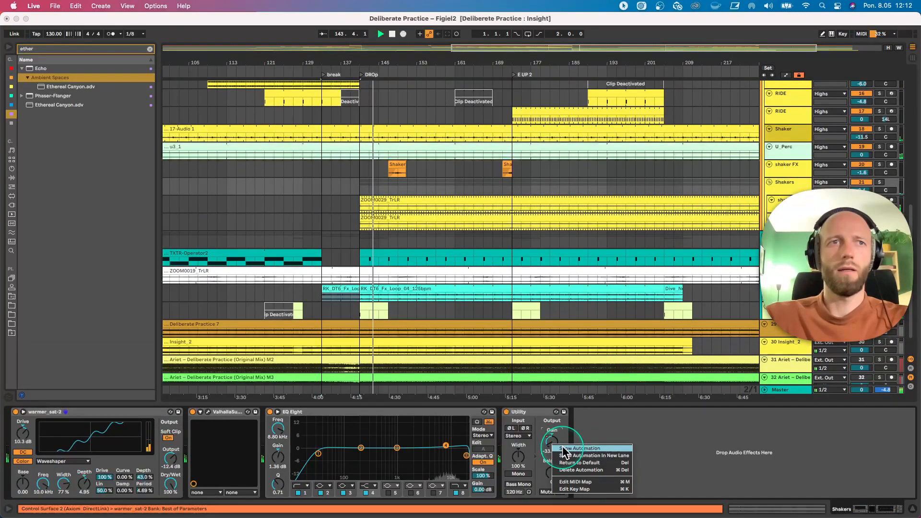
click(564, 448)
drag(791, 194, 791, 227)
click(462, 229)
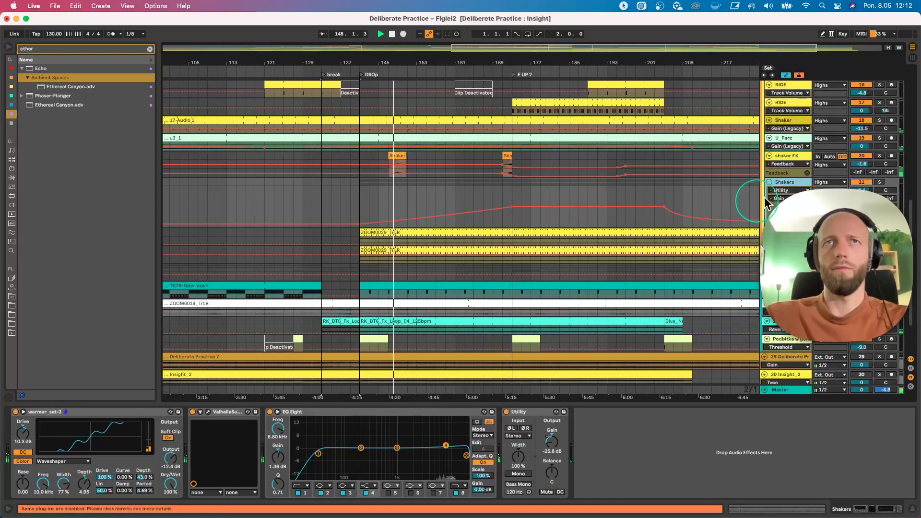
Toggle the HH ARP track off and on, and show U_Perc's Gain (Legacy) automation enlarged across the whole arrangement.
scroll(732, 172, up, 3)
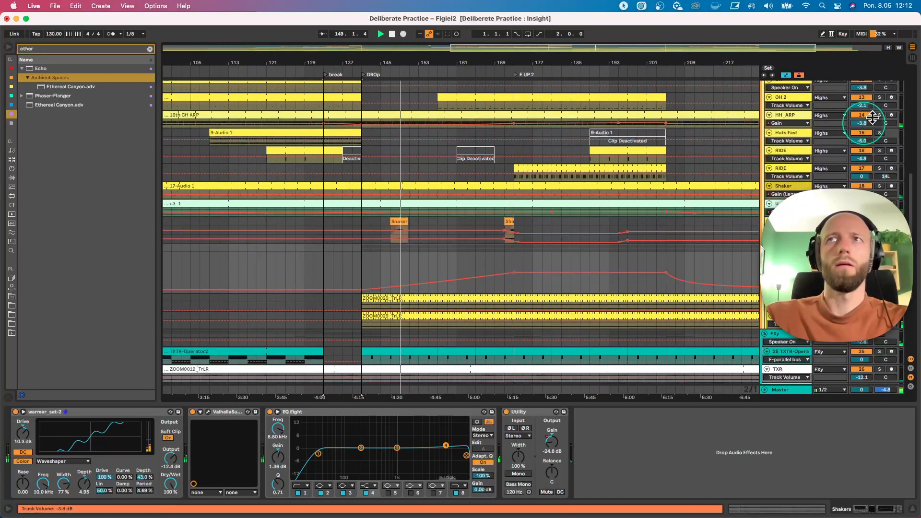
click(862, 116)
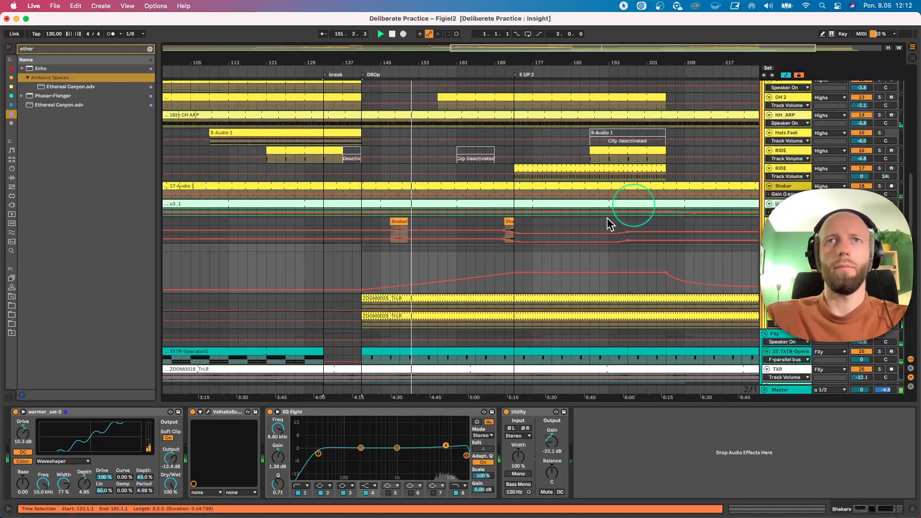
click(786, 210)
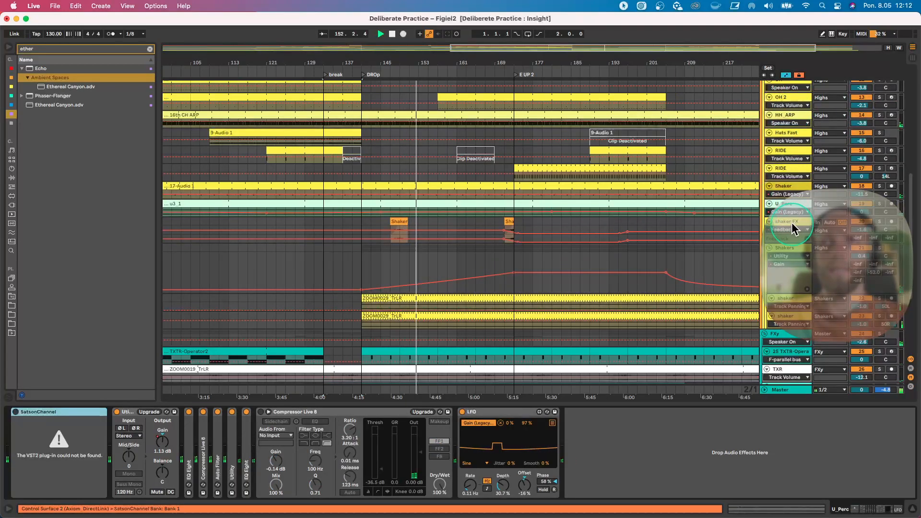
drag(787, 217, 782, 315)
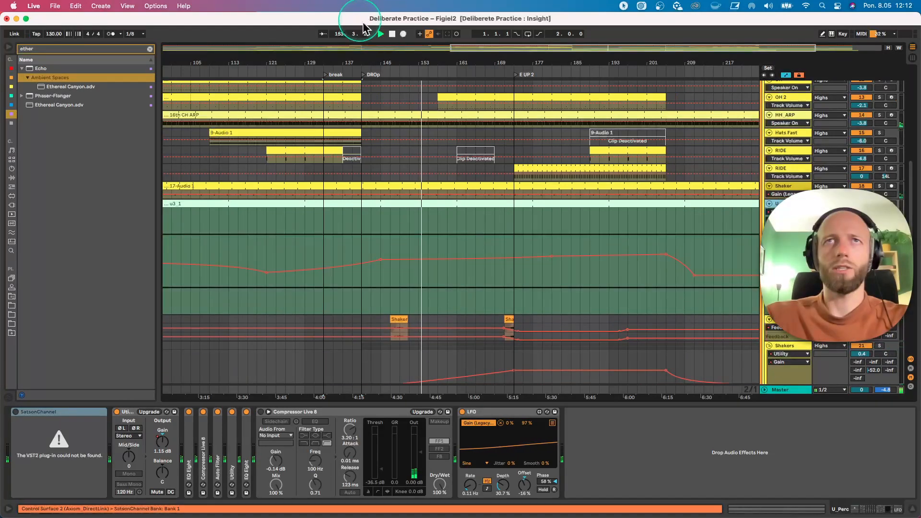
double_click(406, 61)
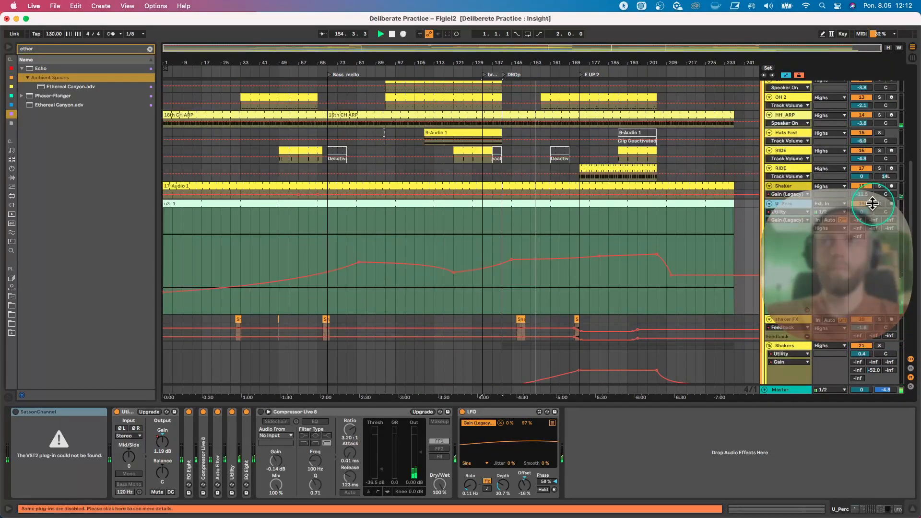
Open the u3_1 clip on the U_Perc track and examine its sample.
click(546, 206)
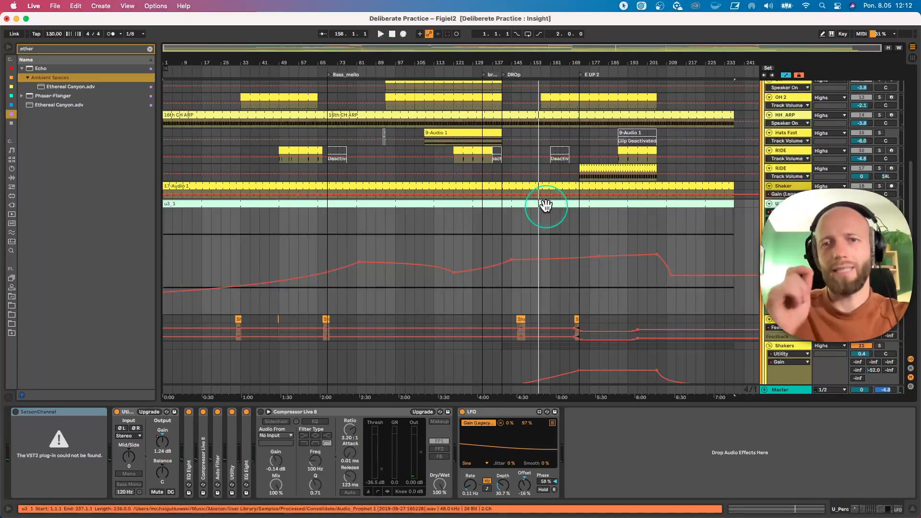
double_click(513, 209)
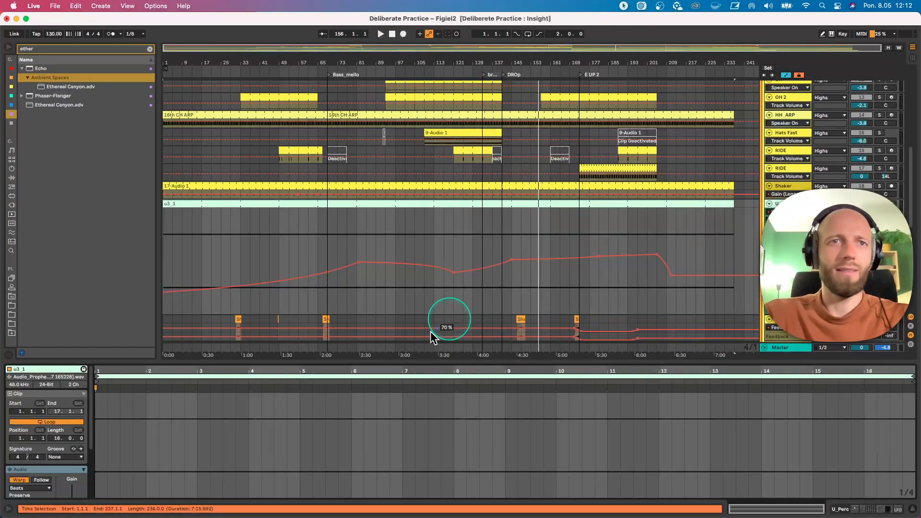
click(378, 365)
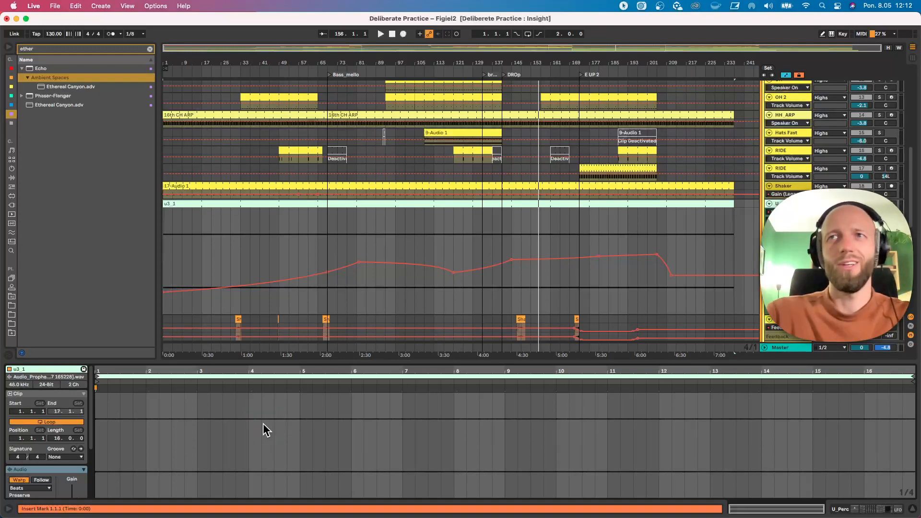
click(370, 425)
Show the U_Perc device chain, start playback and unfold its first EQ Eight.
click(796, 143)
click(787, 204)
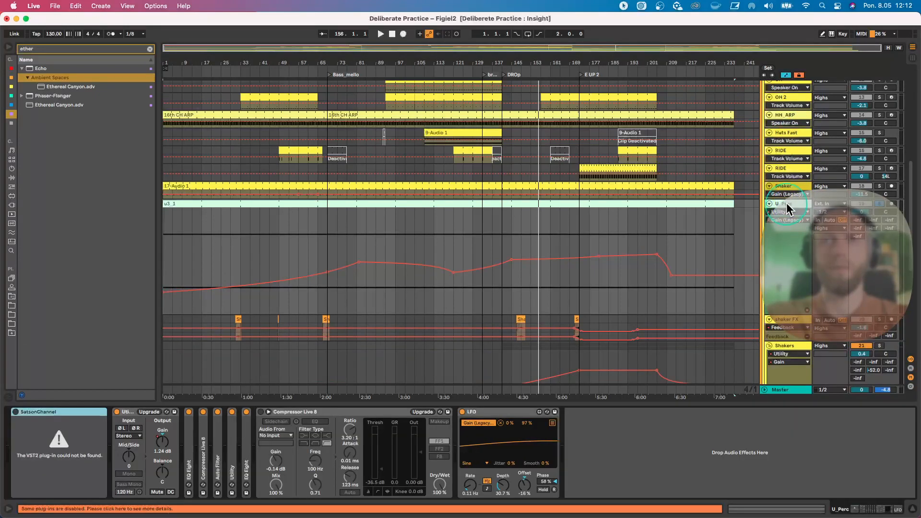
key(space)
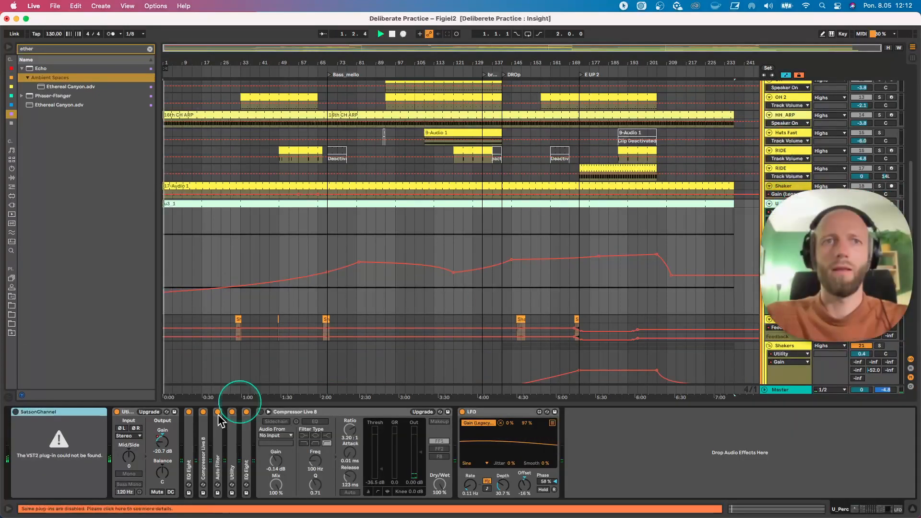
double_click(194, 440)
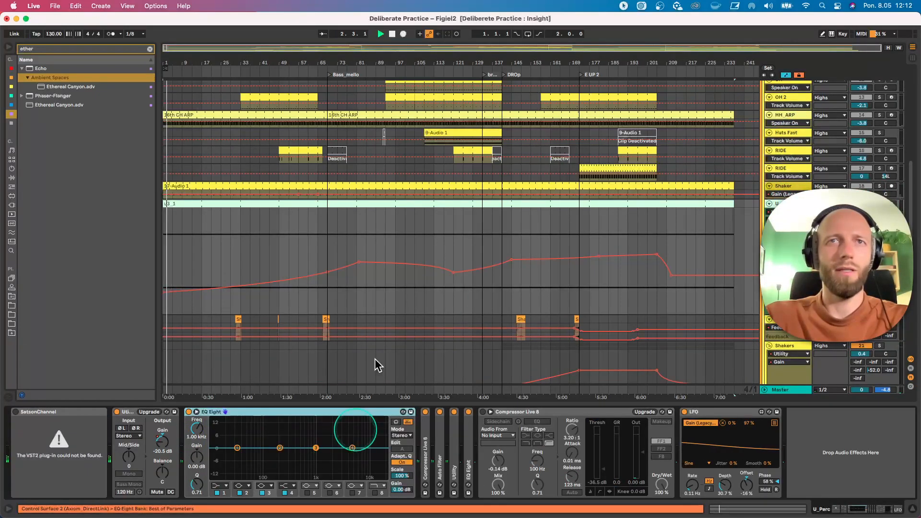
Set the fourth band of U_Perc's first EQ Eight to 13.5 kHz and -0.12 dB, and listen from bars 141 and 149.
click(533, 236)
key(space)
key(space)
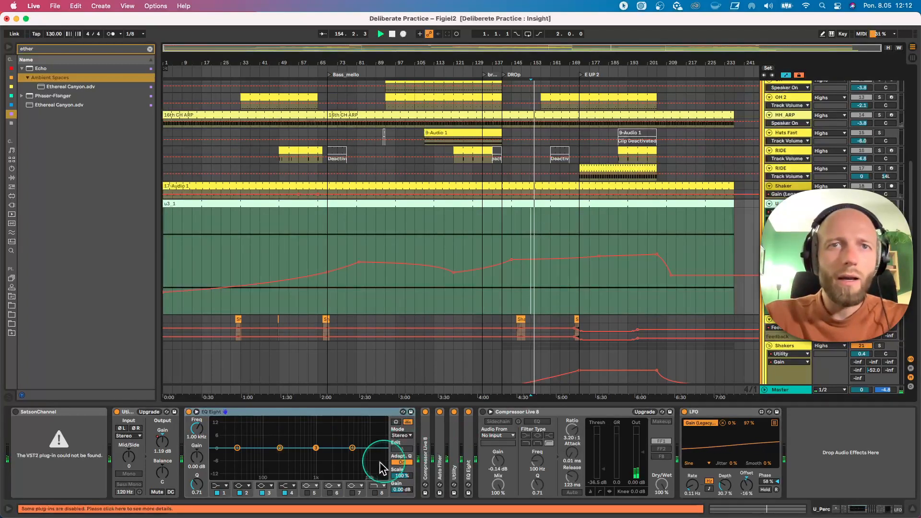
drag(353, 448, 372, 448)
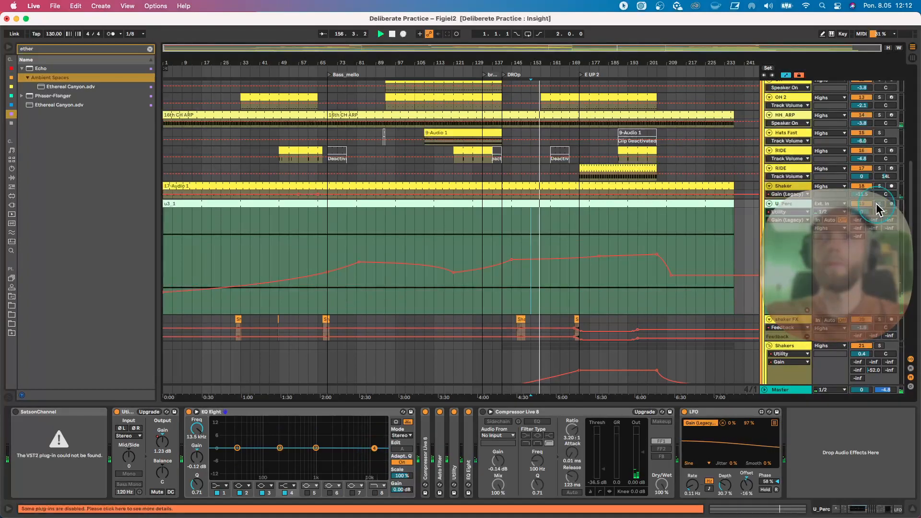
click(542, 242)
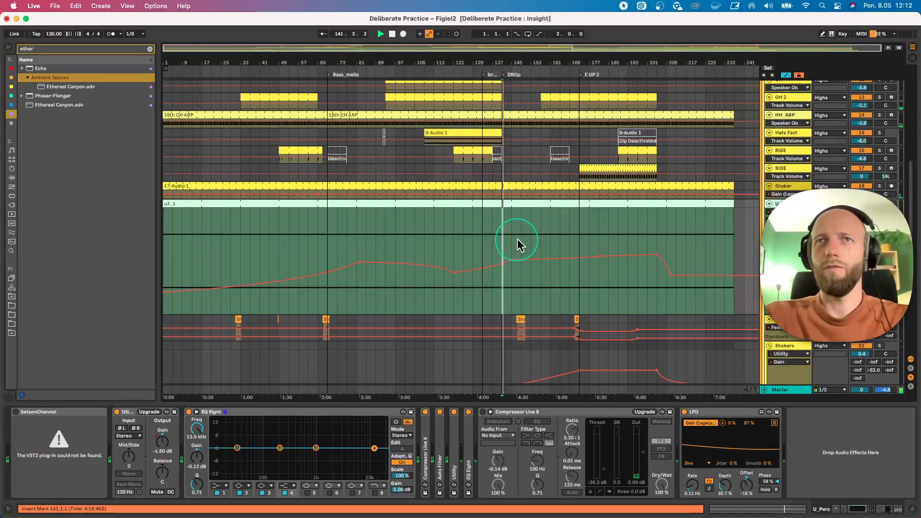
click(522, 242)
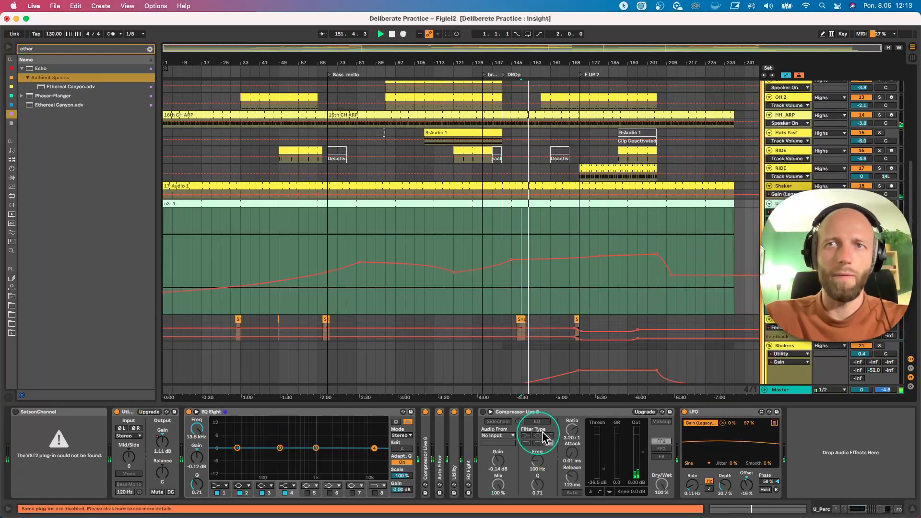
Unfold the first Compressor Live 8, second Utility and second EQ Eight on U_Perc, and fold the last Compressor beside the LFO.
double_click(428, 444)
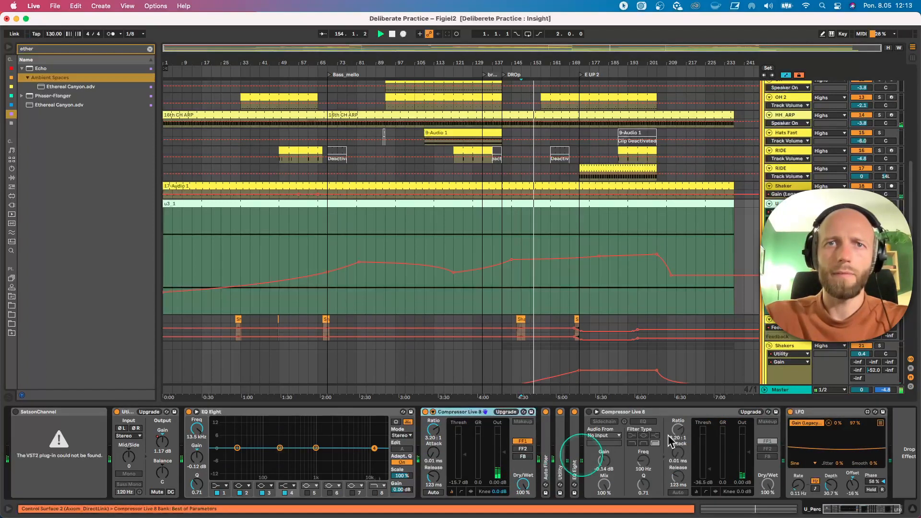
double_click(576, 433)
double_click(563, 434)
click(616, 452)
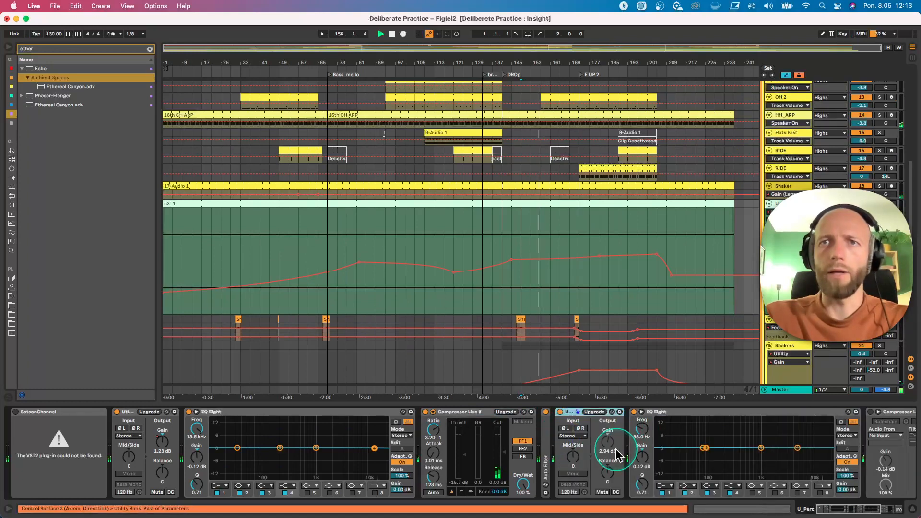
drag(600, 443, 608, 448)
scroll(603, 451, right, 4)
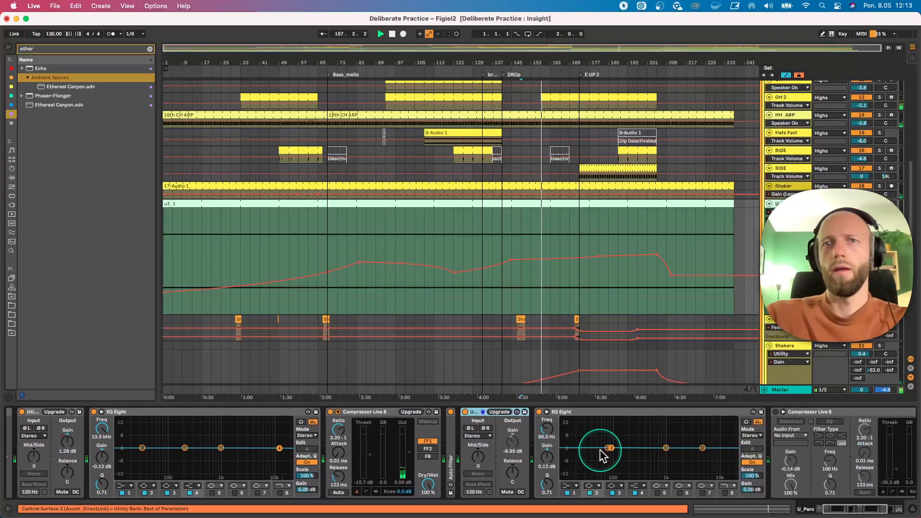
scroll(872, 441, right, 5)
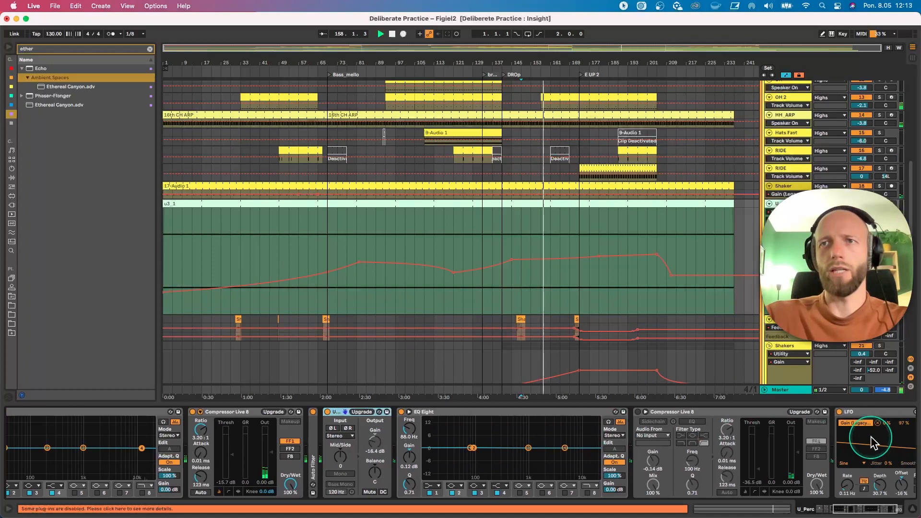
double_click(699, 412)
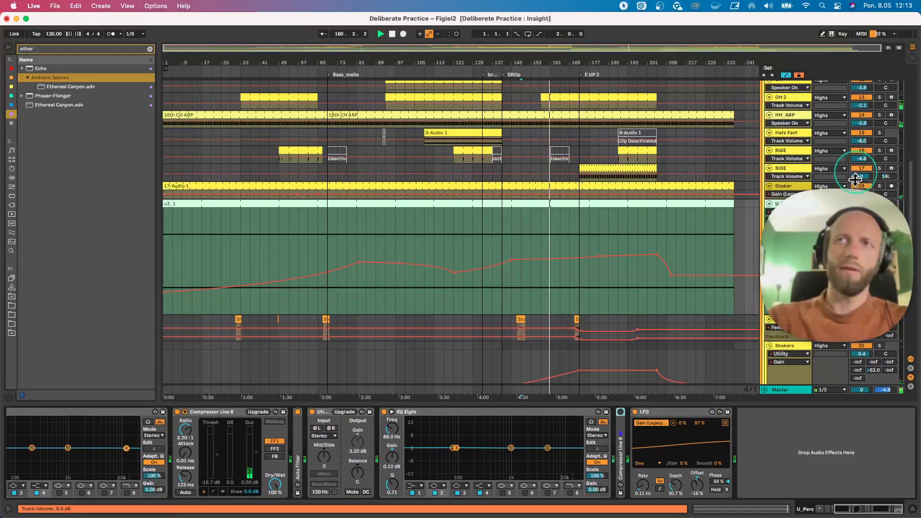
Toggle the U_Perc track off and on during playback and inspect its Speaker On automation.
click(861, 204)
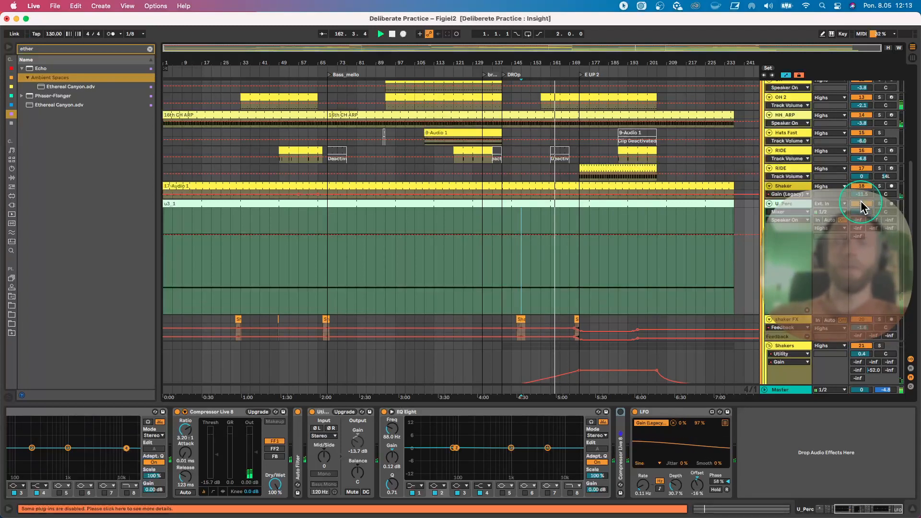
click(689, 234)
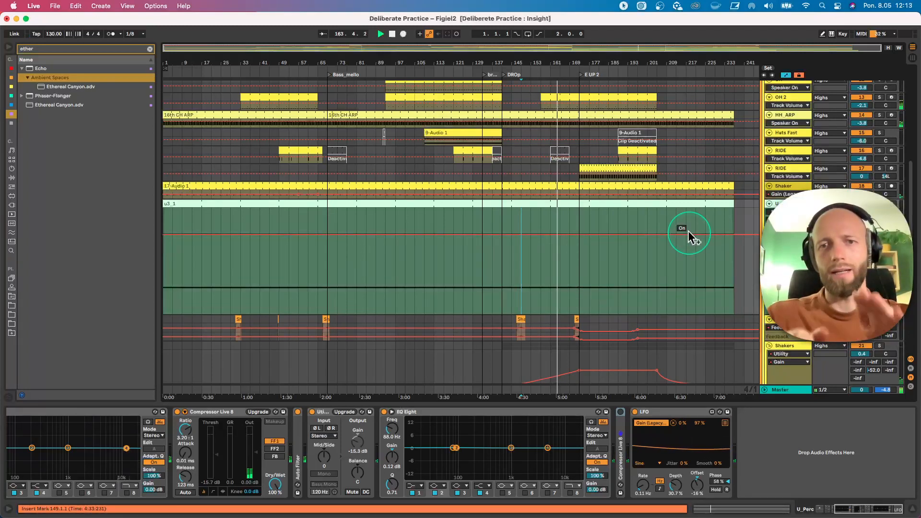
click(723, 234)
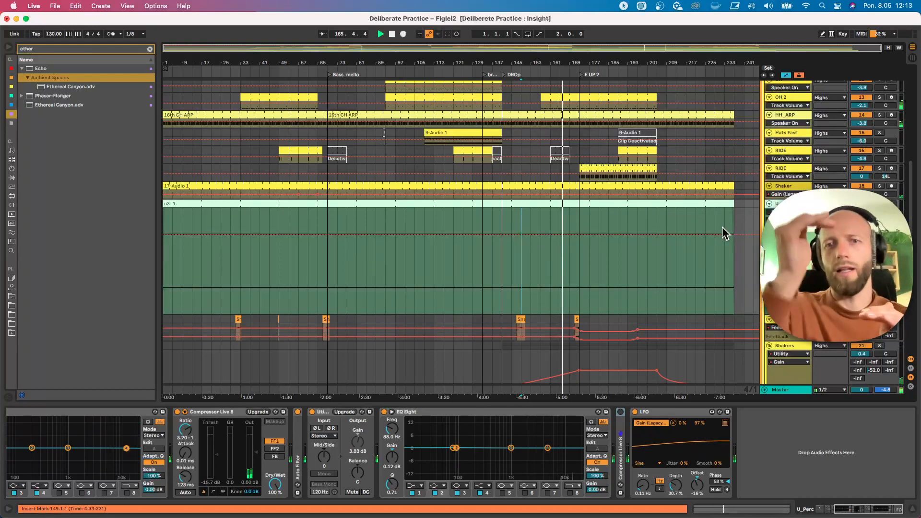
Show the TXTR-Operator2 devices and open the track's MIDI clip at bar 141 during playback.
scroll(671, 258, down, 8)
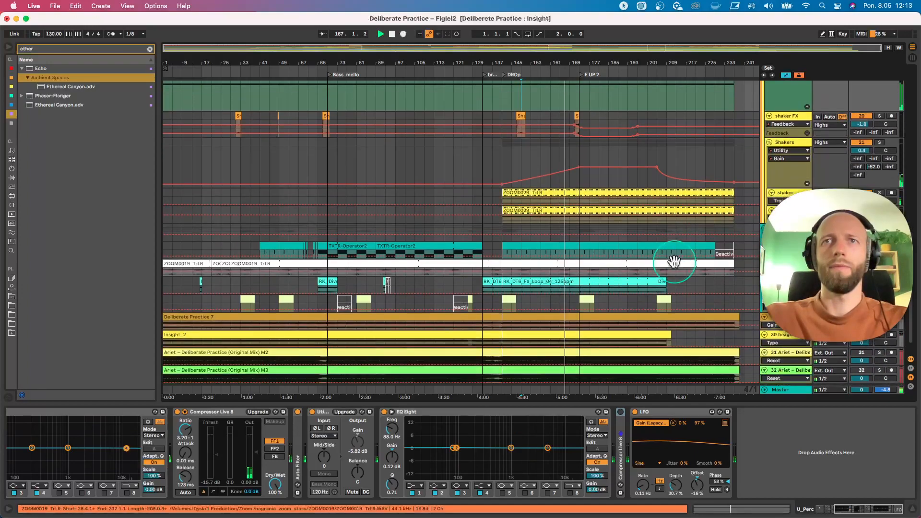
click(569, 226)
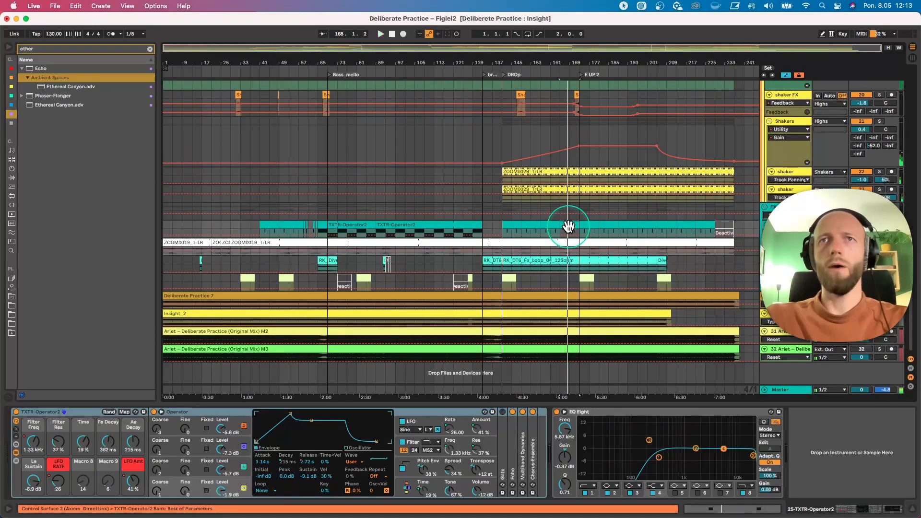
double_click(504, 223)
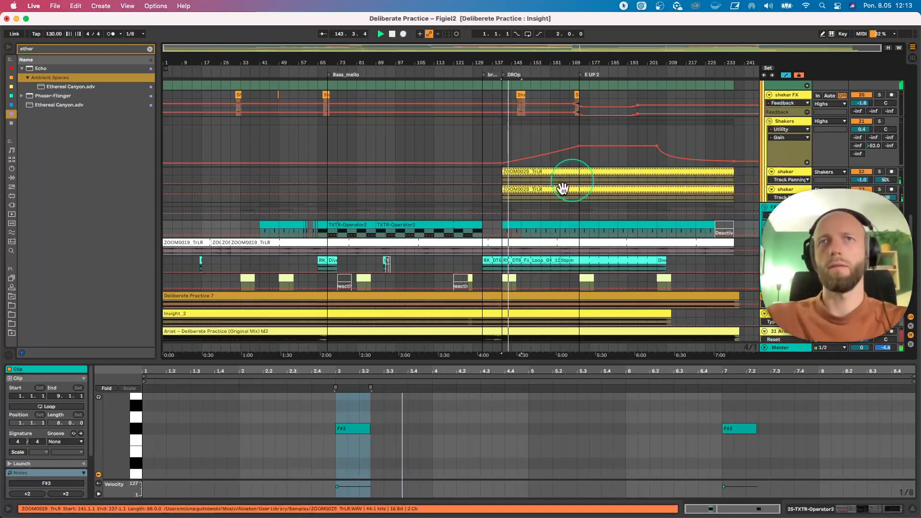
Hide the automation lanes in the arrangement and open the shaker FX clip after the DROp marker during playback.
key(a)
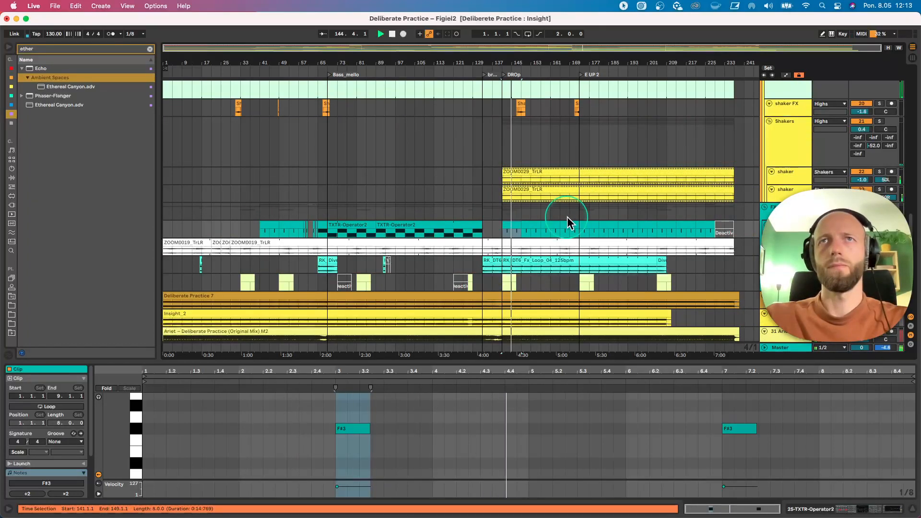
scroll(567, 217, up, 2)
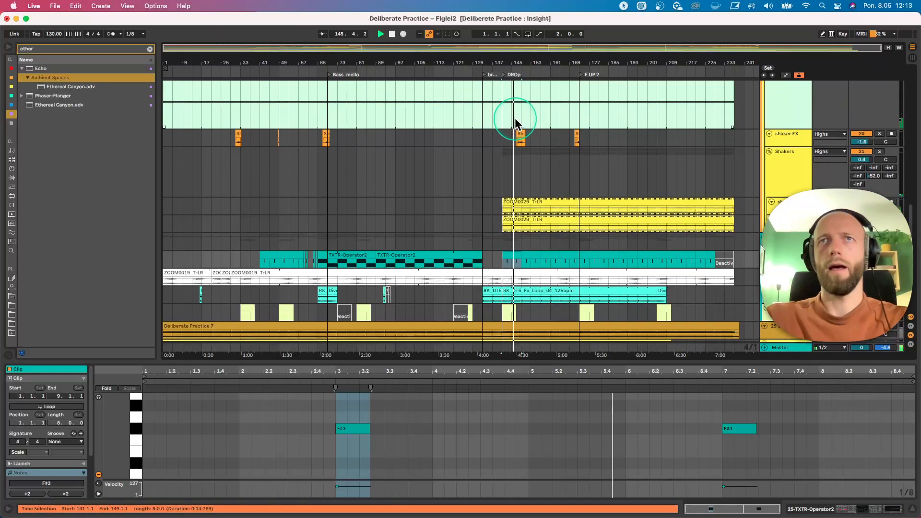
click(521, 134)
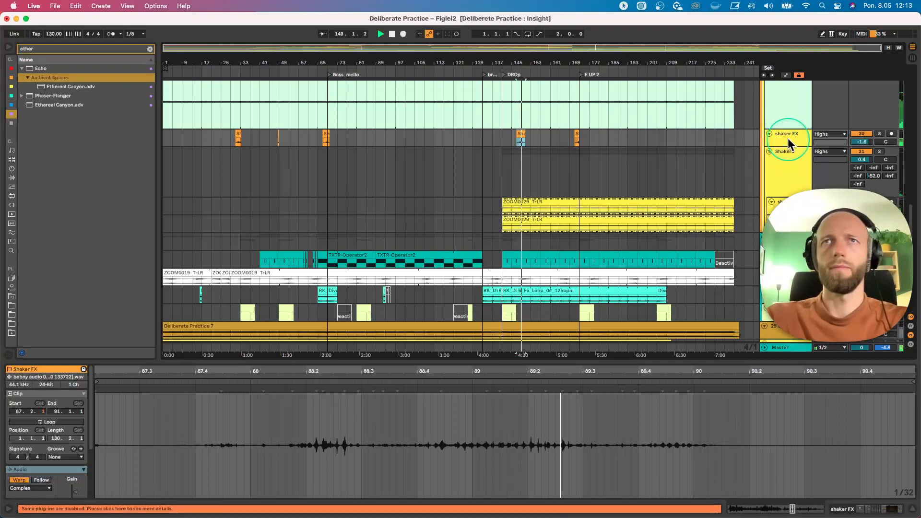
scroll(619, 136, up, 10)
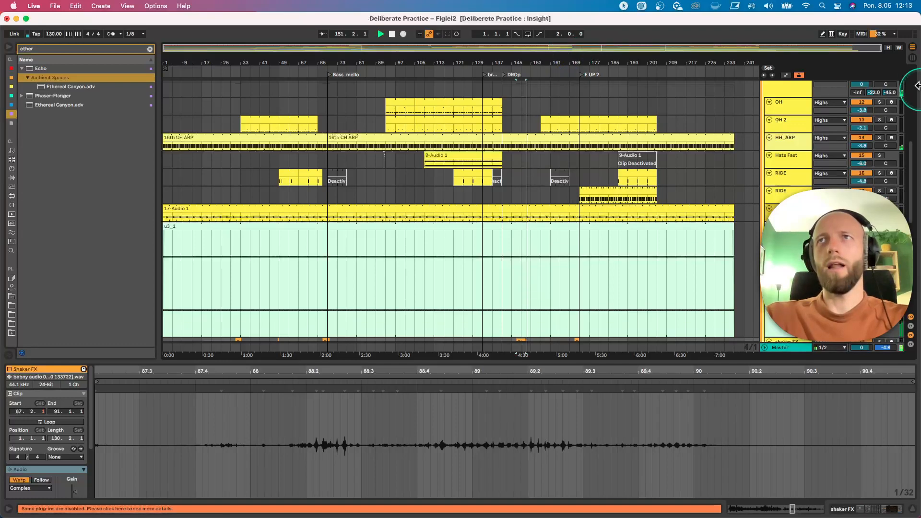
Fit the track heights to the arrangement view, open the Shaker track's 17-Audio 1 clip and reduce the clip view's height.
click(887, 49)
scroll(386, 231, up, 10)
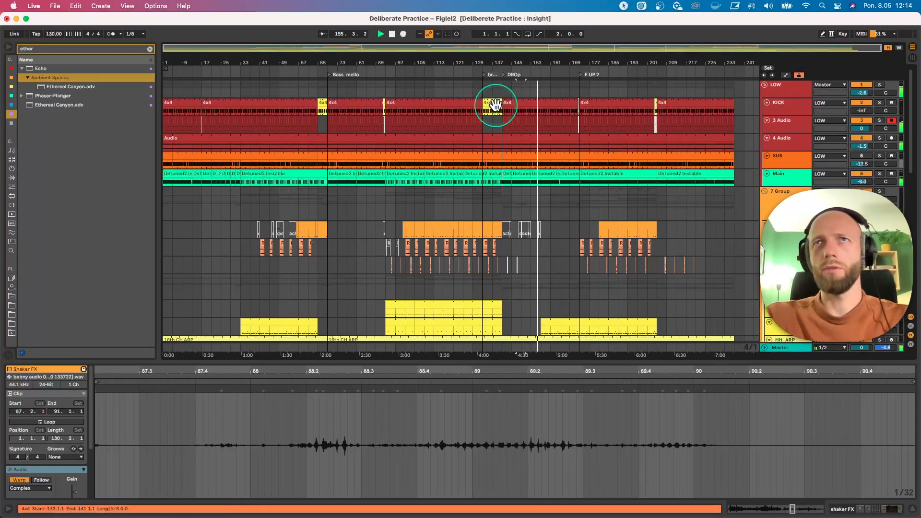
scroll(595, 103, down, 10)
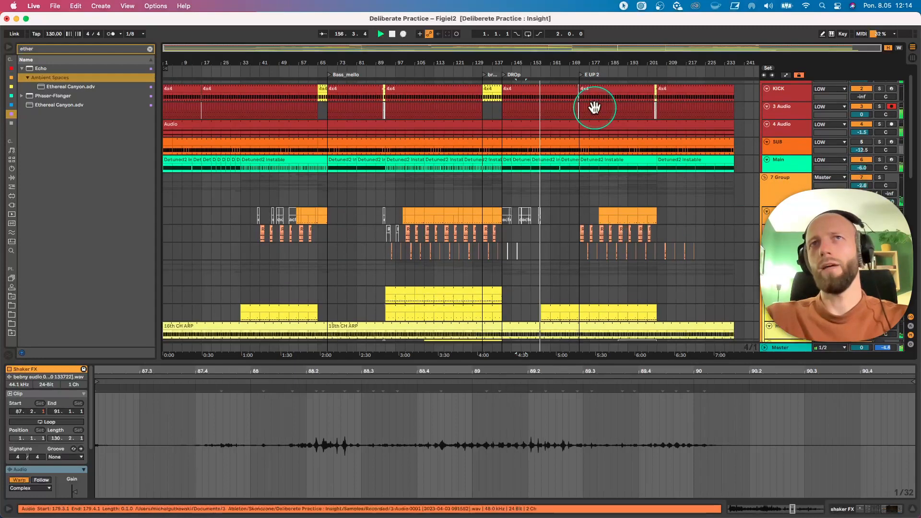
scroll(586, 196, up, 1)
click(586, 197)
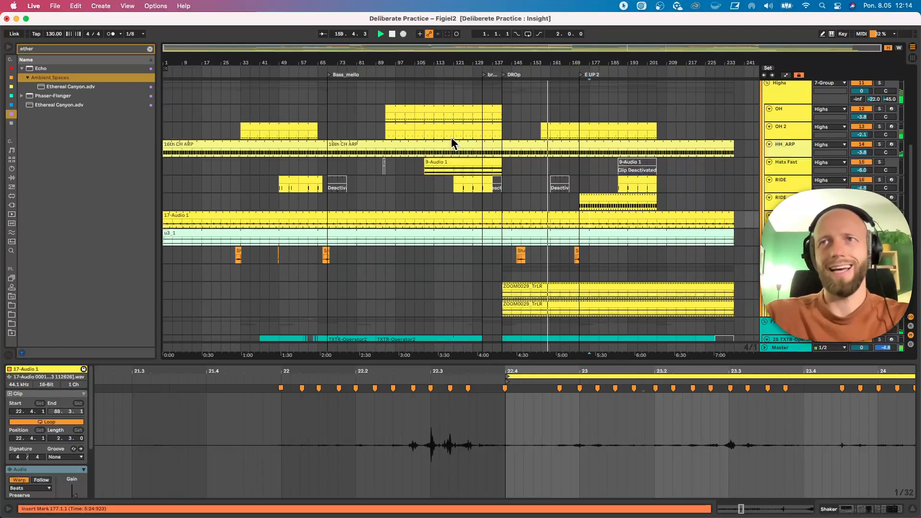
drag(433, 363, 434, 386)
Look over the percussion and shaker tracks and open the second RIDE track's Ride-909 MIDI clip at bar 173.
scroll(519, 283, up, 2)
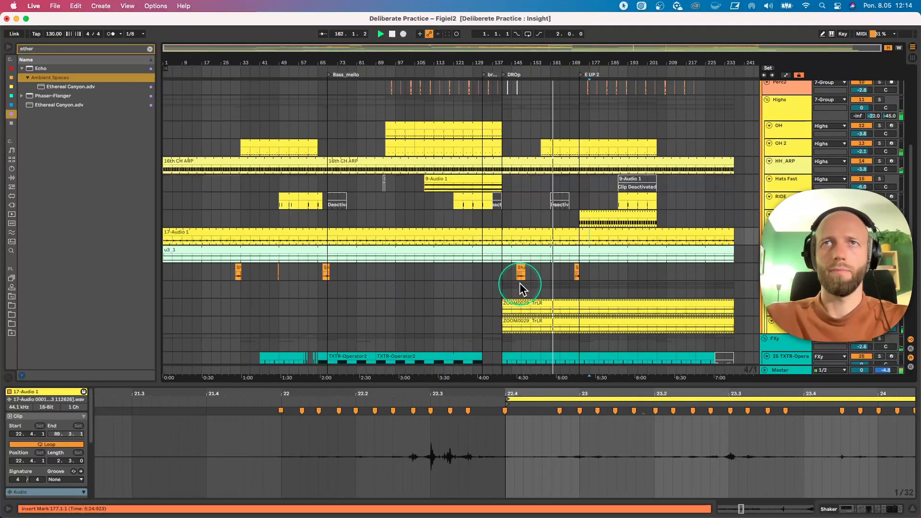
scroll(548, 272, down, 5)
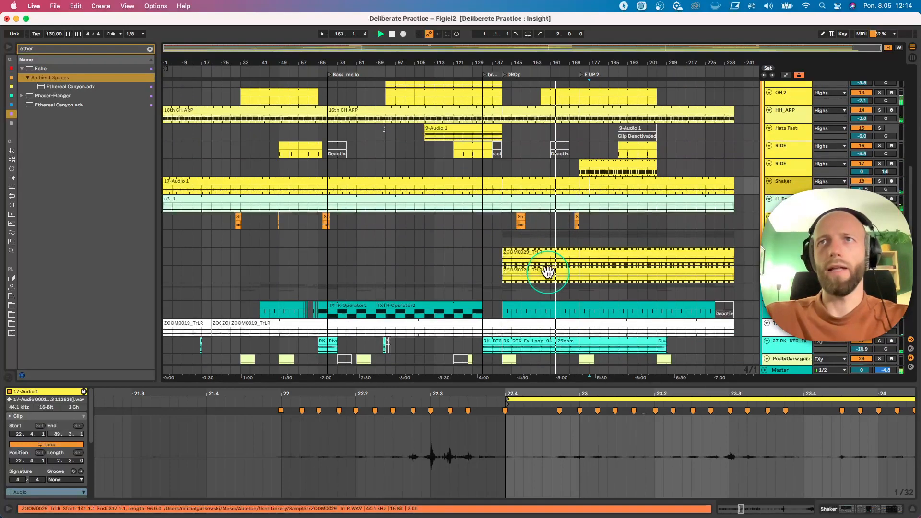
scroll(547, 272, up, 4)
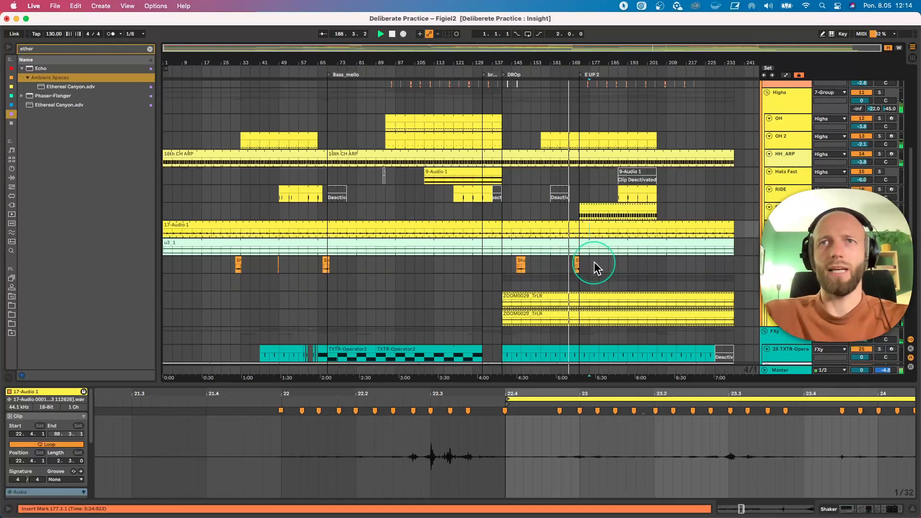
scroll(593, 263, down, 3)
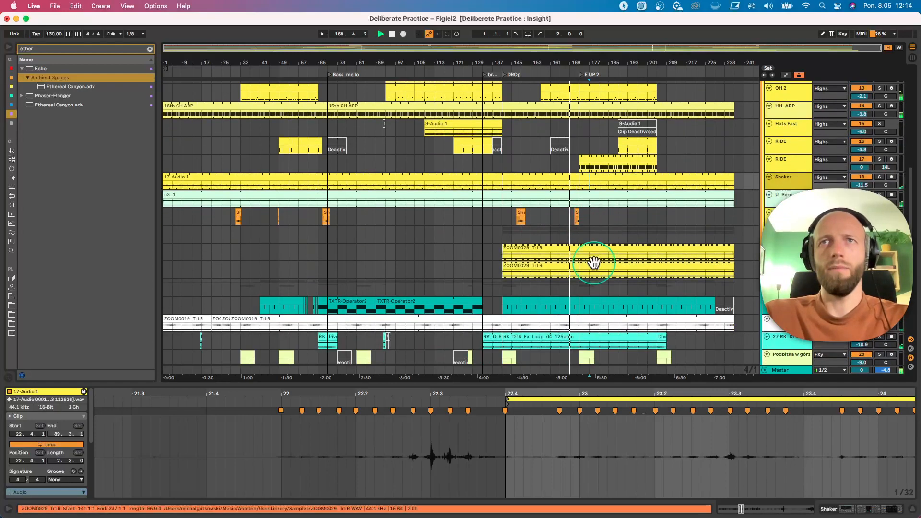
click(599, 158)
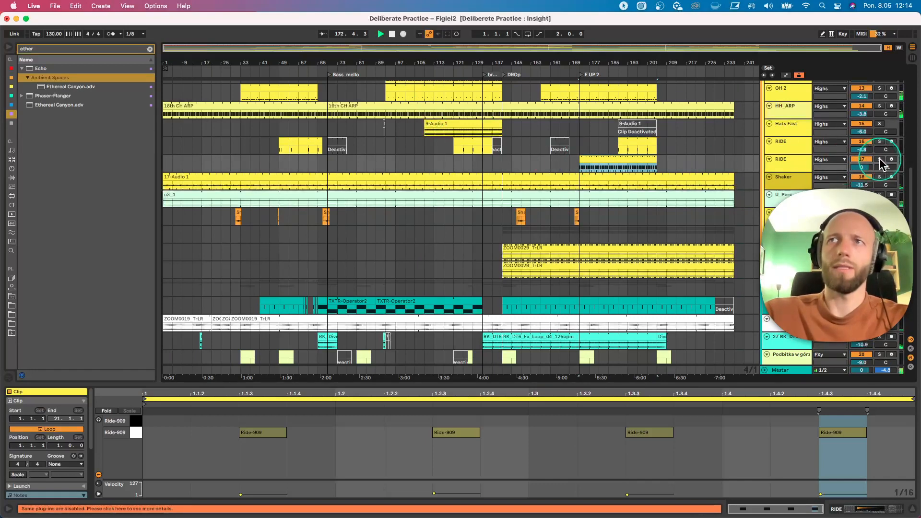
drag(881, 164, 867, 166)
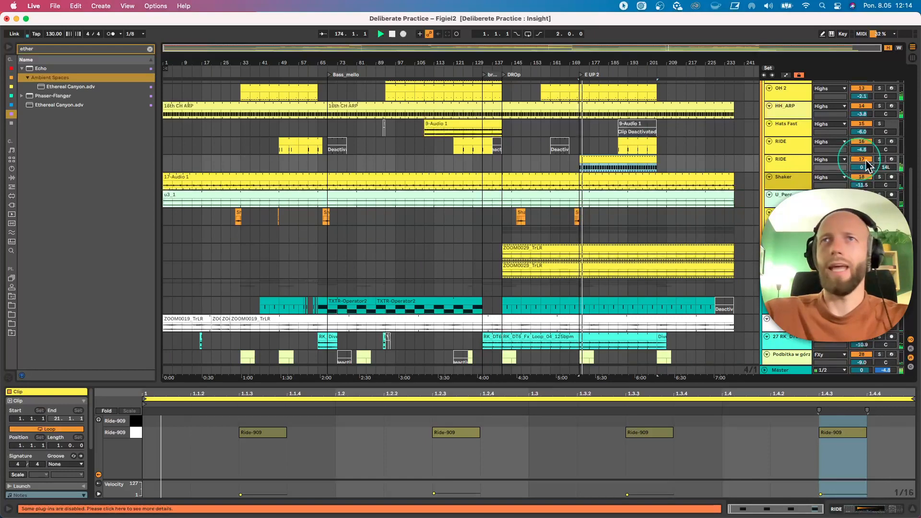
scroll(874, 196, up, 2)
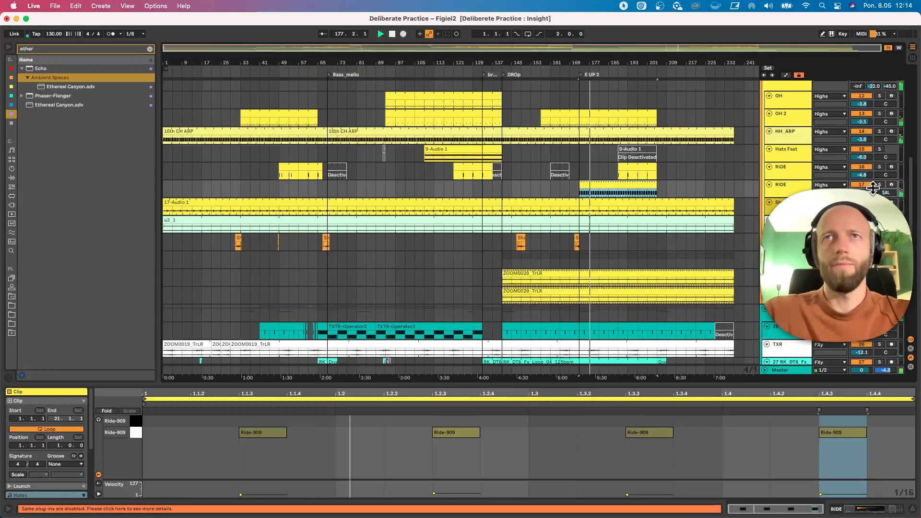
Listen from bars 125 and 173 and show the Drum Rack and effects of the second RIDE track.
click(464, 182)
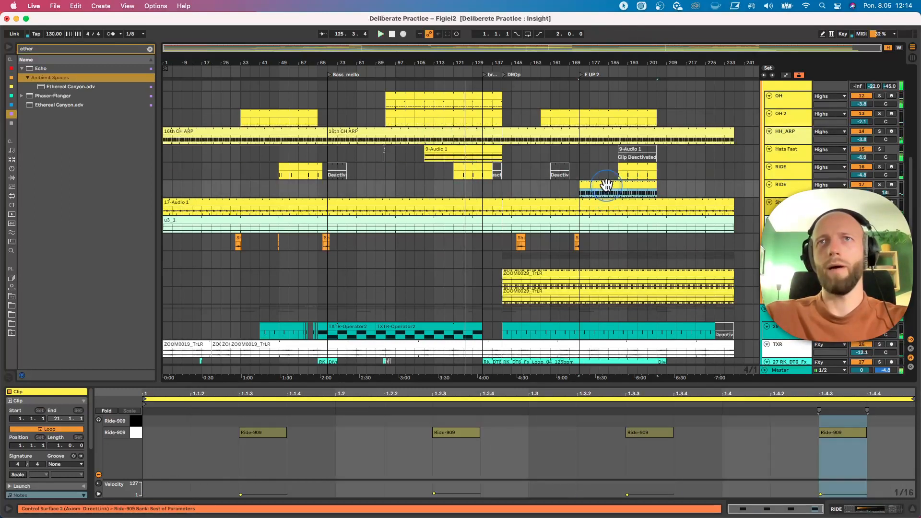
click(606, 184)
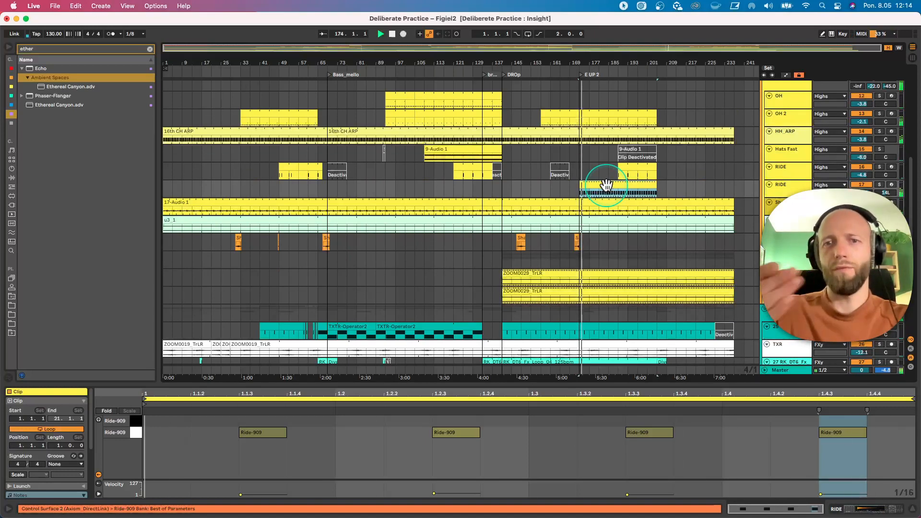
click(742, 189)
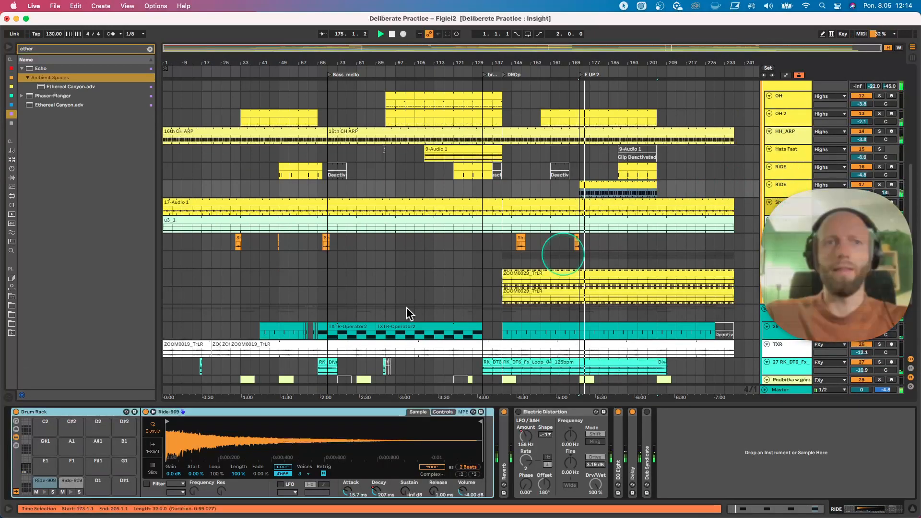
click(198, 403)
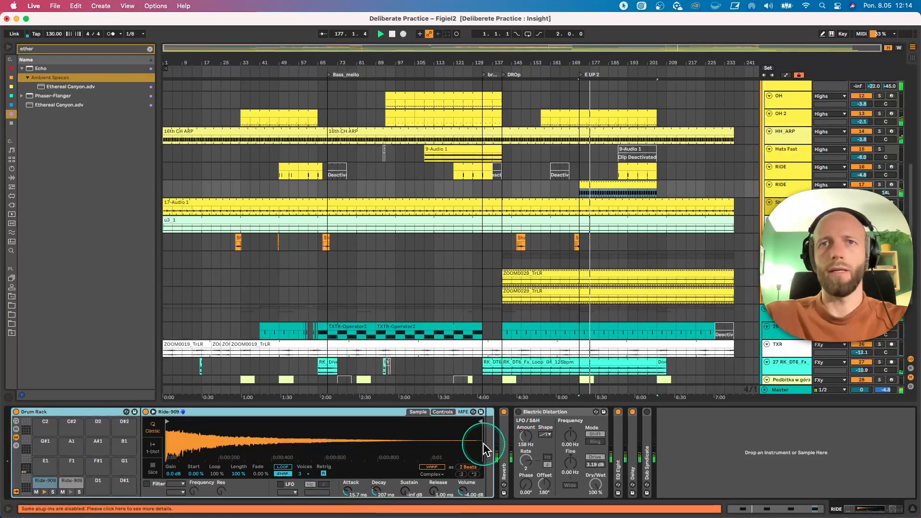
Unfold and refold the Reverb on the second RIDE track, and unfold its Delay to audition it during playback.
double_click(504, 460)
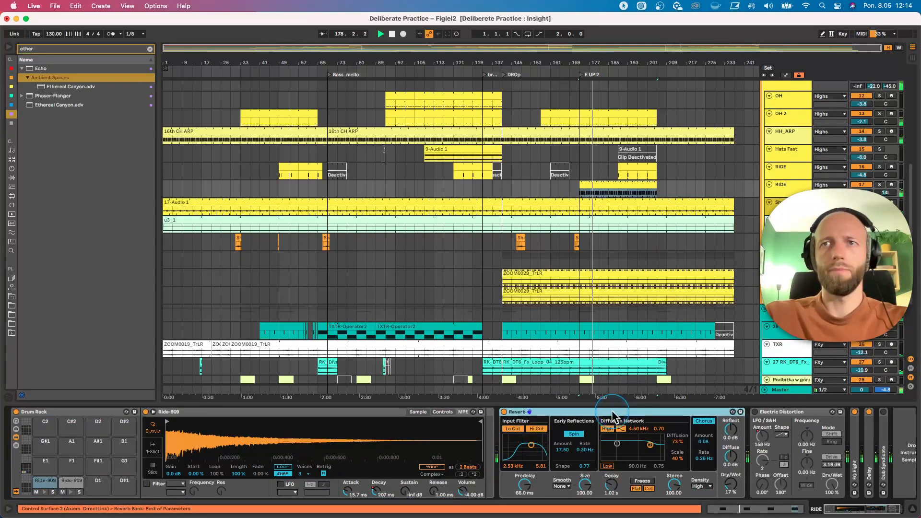
double_click(612, 413)
double_click(633, 446)
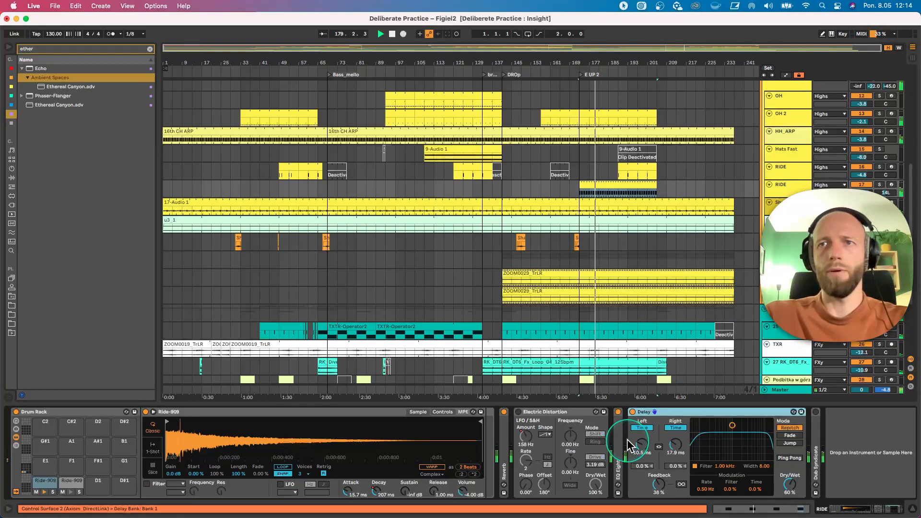
click(632, 412)
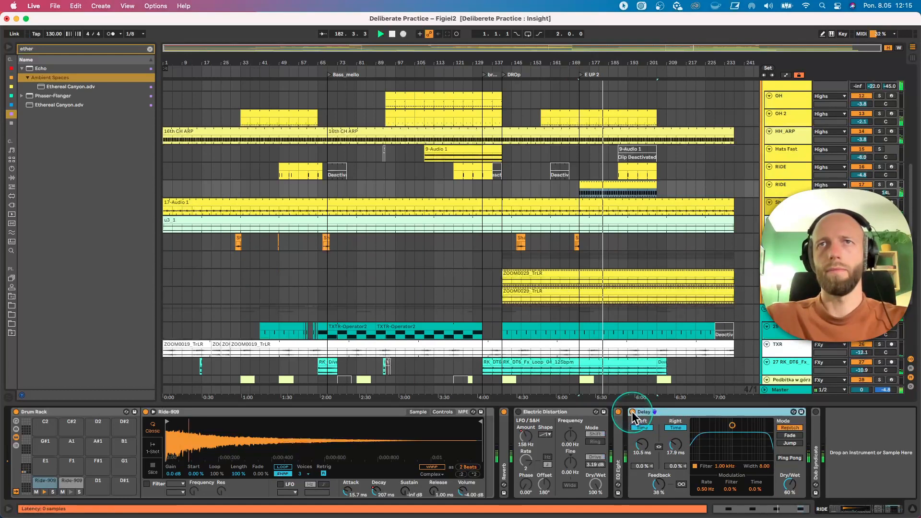
Audition the OH 2 track in solo and the second RIDE track's part from bar 173 to 205.
click(880, 114)
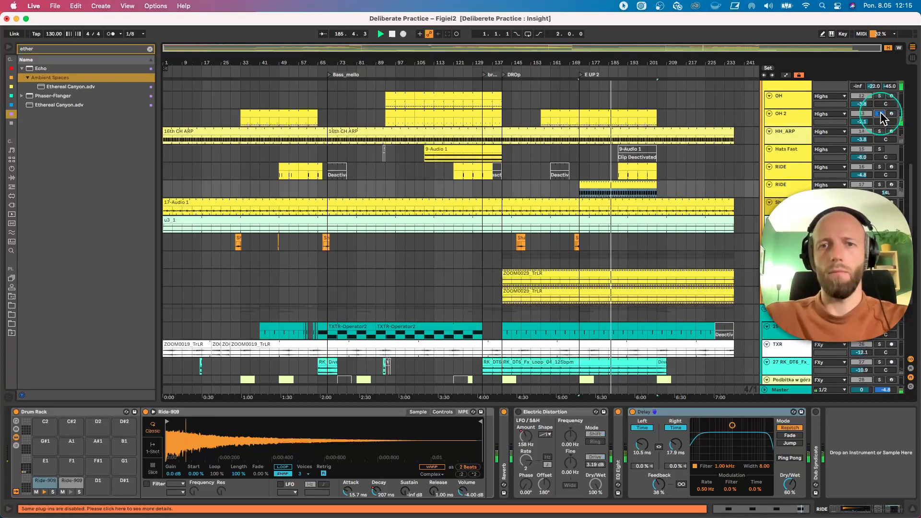
click(880, 185)
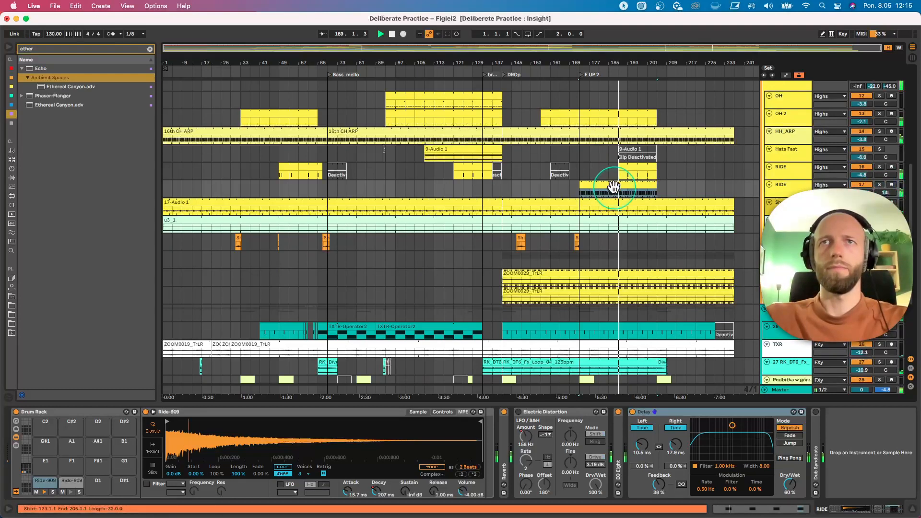
click(592, 195)
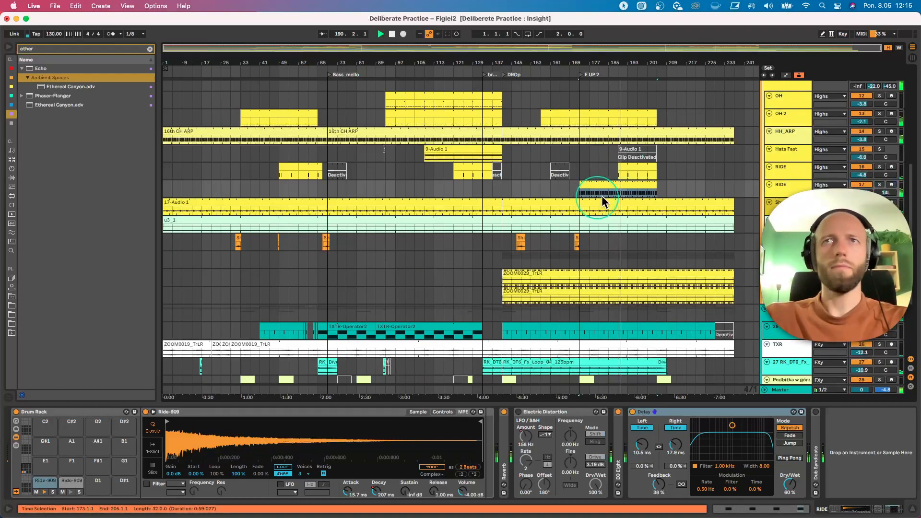
Show the Auto Filter Frequency automation on the Main synth track and enlarge its lane to view the curve.
scroll(699, 195, up, 8)
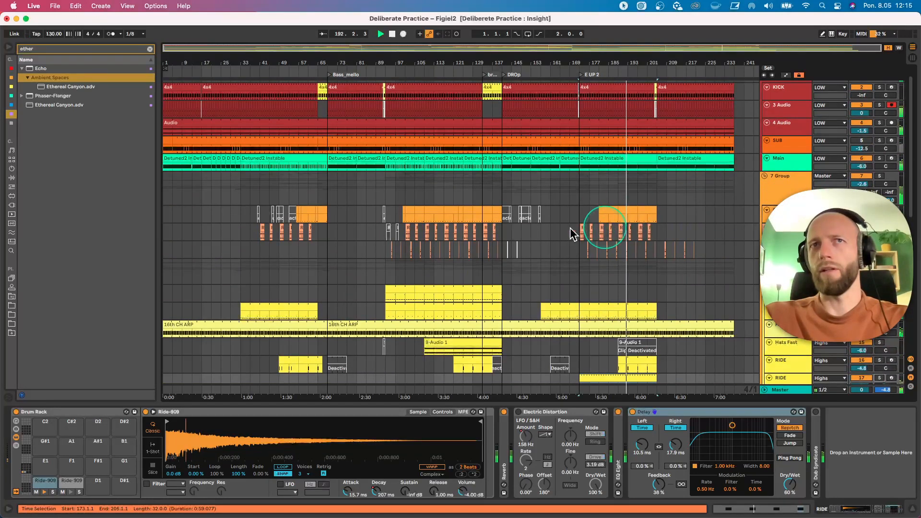
click(777, 165)
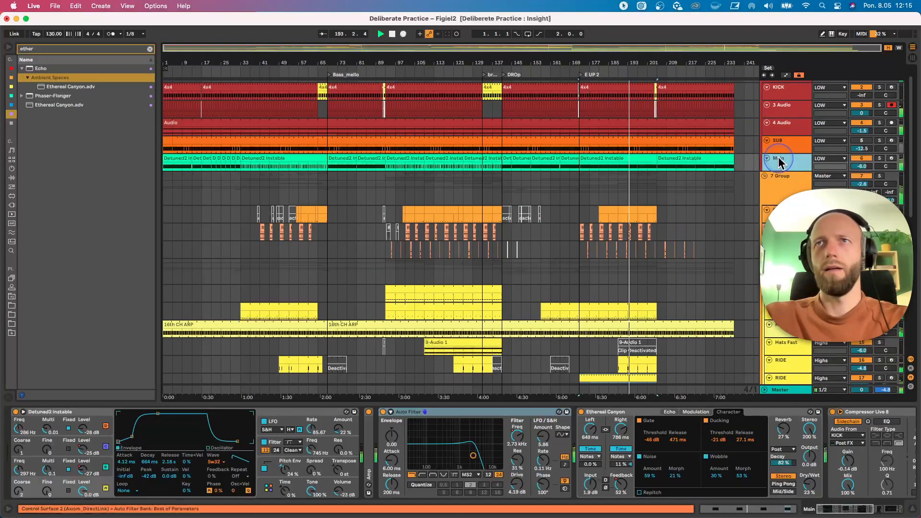
click(528, 438)
right_click(528, 438)
click(531, 441)
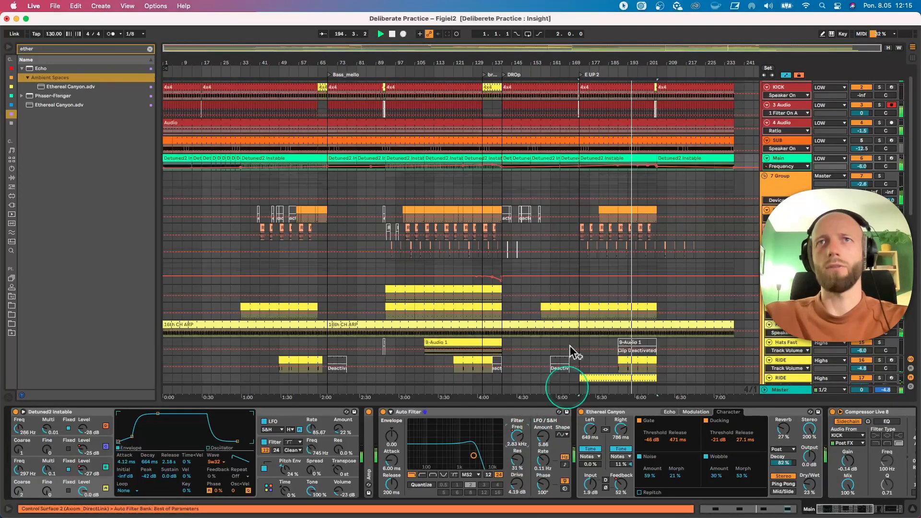
click(777, 168)
drag(777, 170, 760, 368)
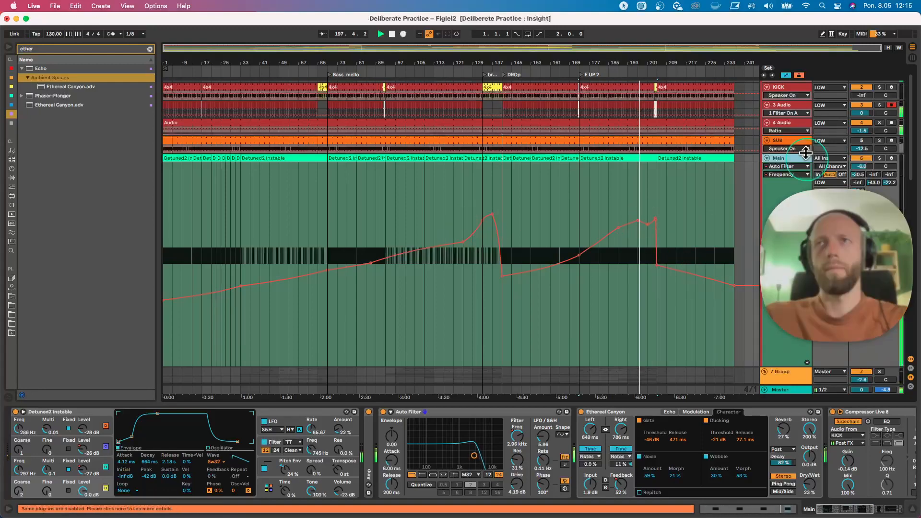
Fit the arrangement's height and width to the view and look over the automation down to the lowest tracks.
key(h)
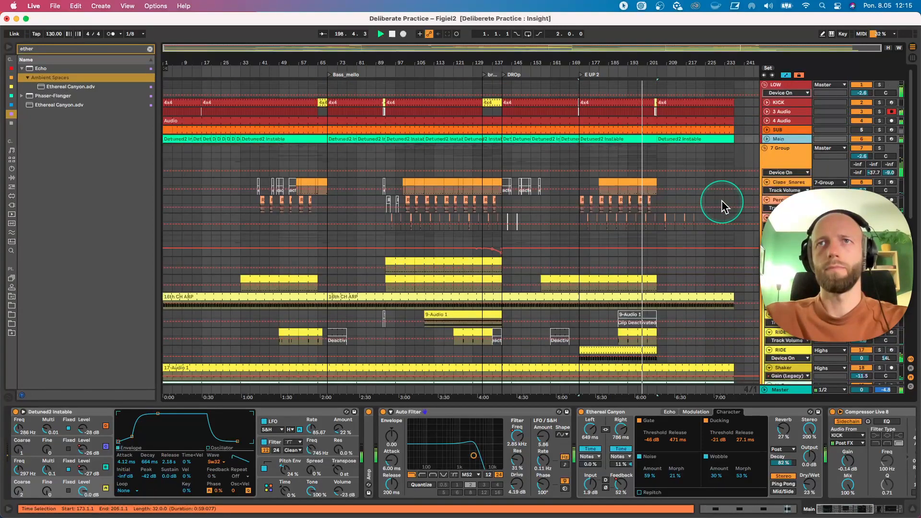
scroll(720, 202, down, 5)
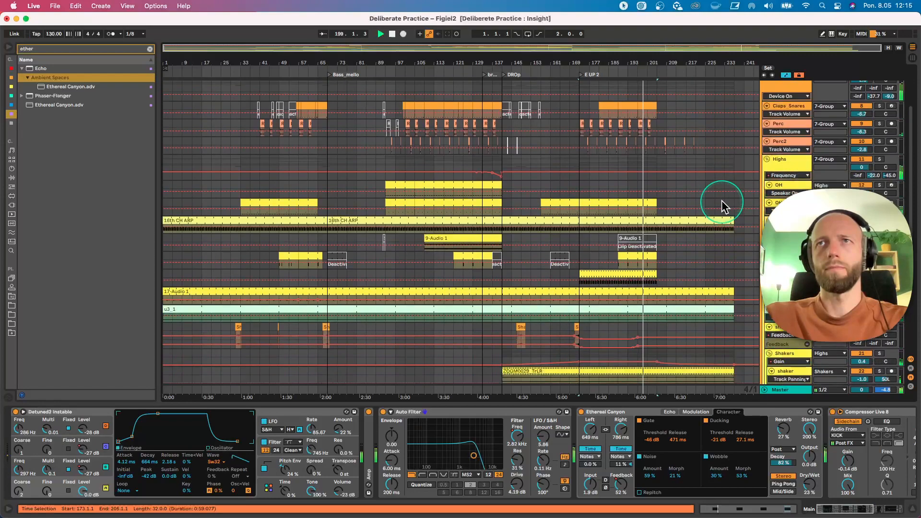
click(898, 47)
scroll(730, 168, down, 1)
scroll(730, 168, down, 10)
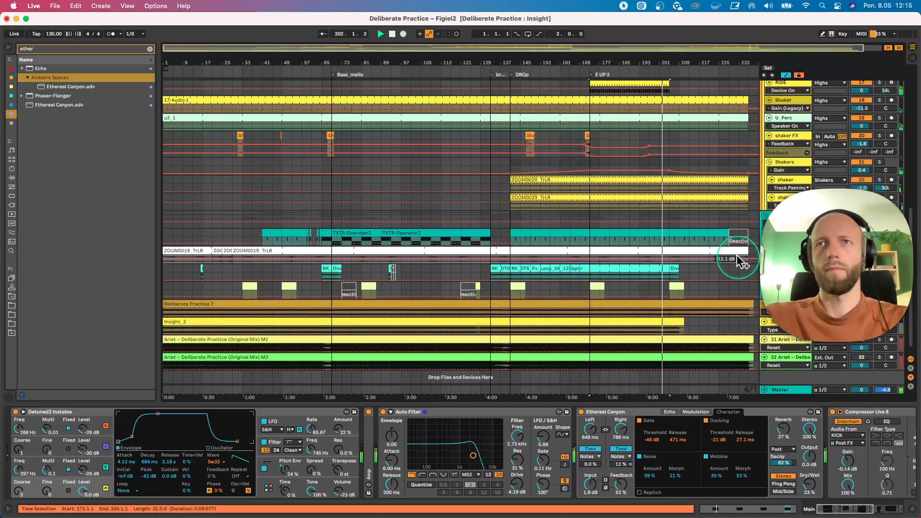
scroll(736, 261, down, 1)
click(677, 279)
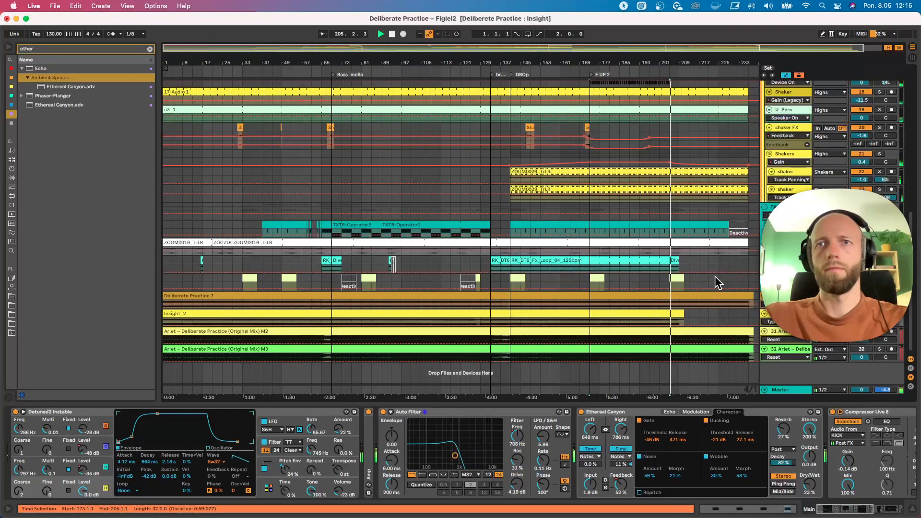
Hide the automation lanes and select the Auto Filter's frequency control on the Main synth track.
scroll(717, 282, up, 10)
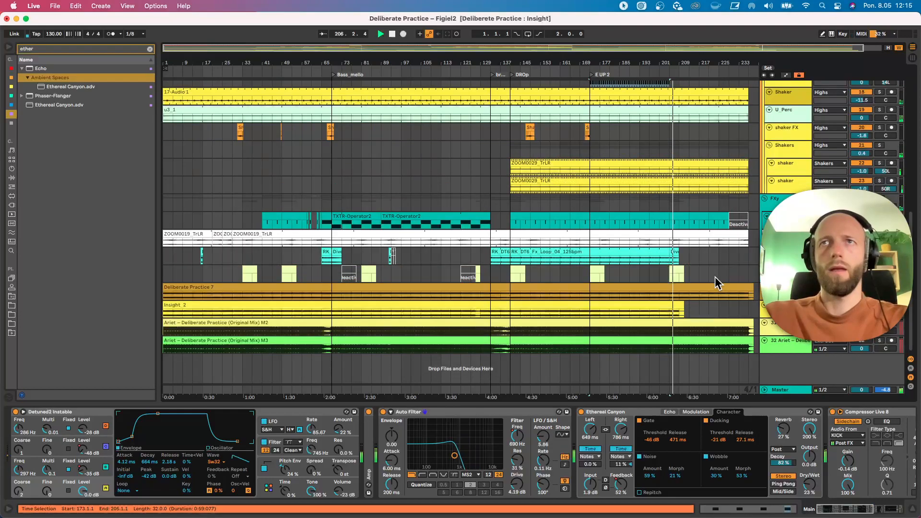
click(745, 37)
scroll(751, 247, up, 6)
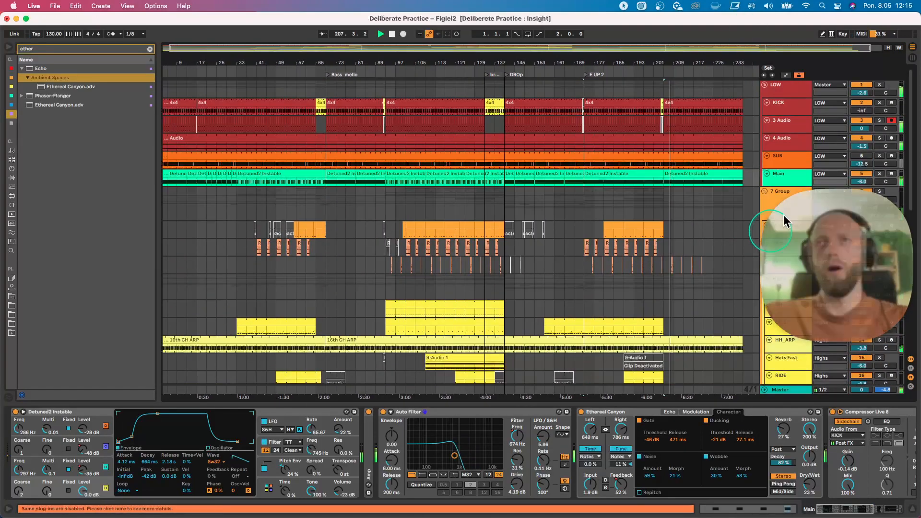
click(785, 175)
click(528, 437)
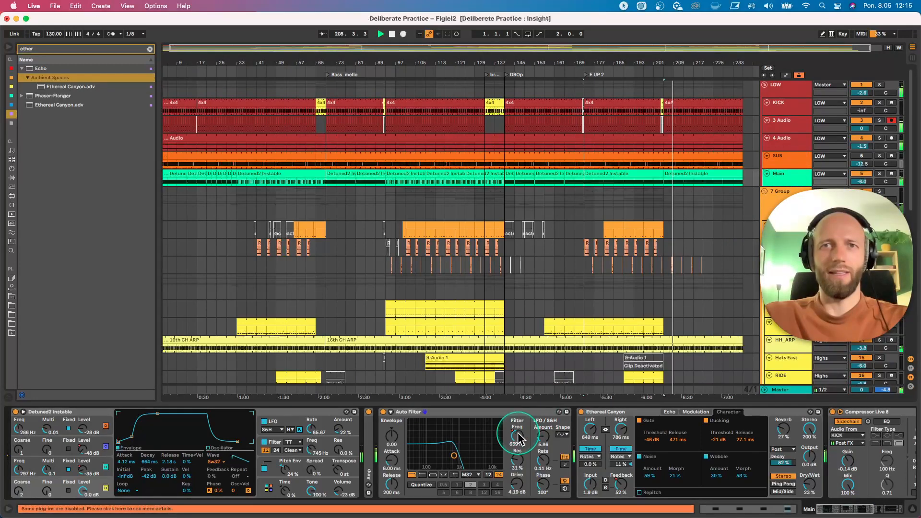
Show the automation lanes, enlarge the Main track's Auto Filter Frequency lane and look over the tracks below it.
key(a)
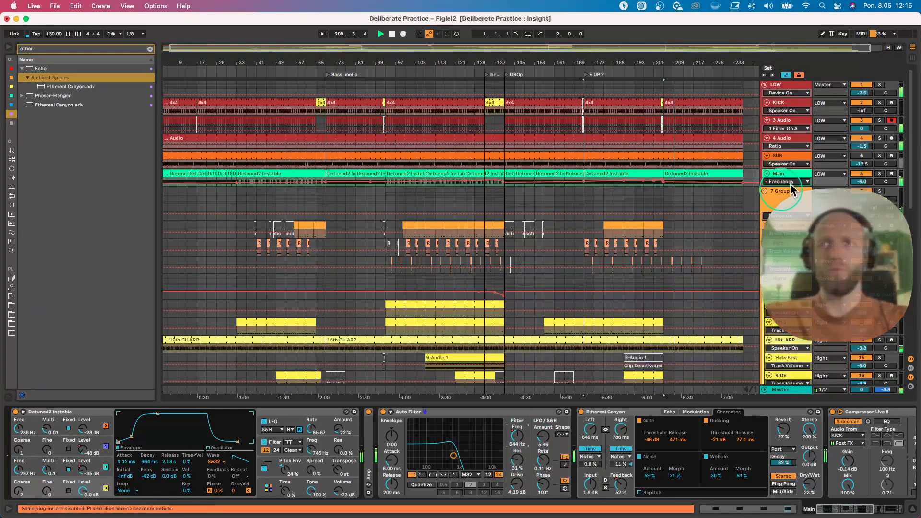
drag(789, 187, 789, 240)
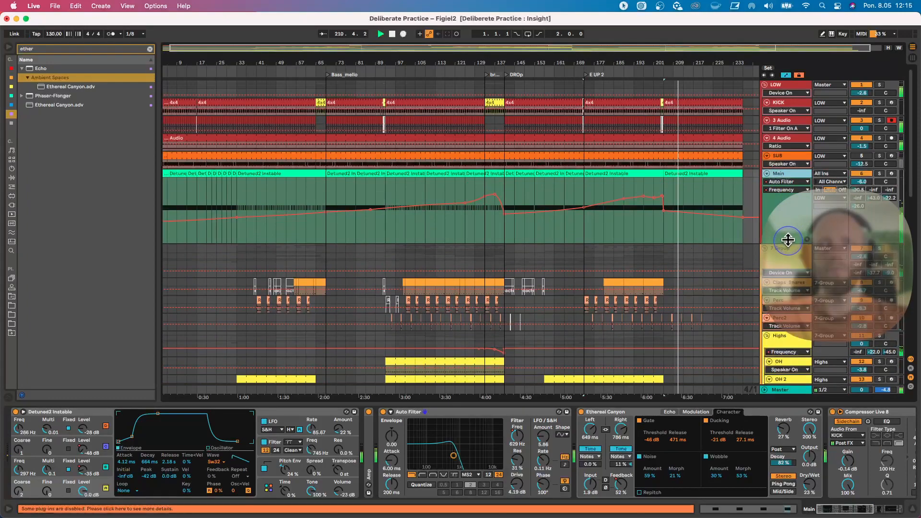
scroll(714, 244, down, 10)
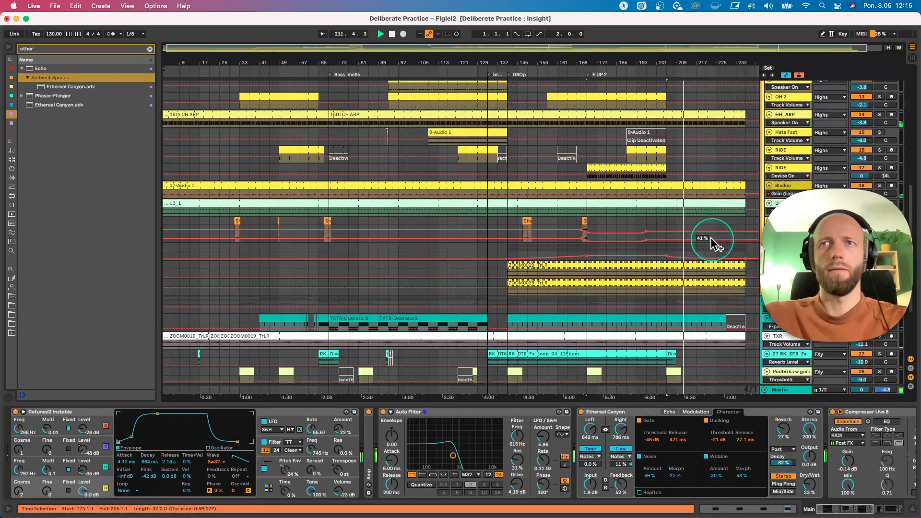
scroll(718, 250, up, 3)
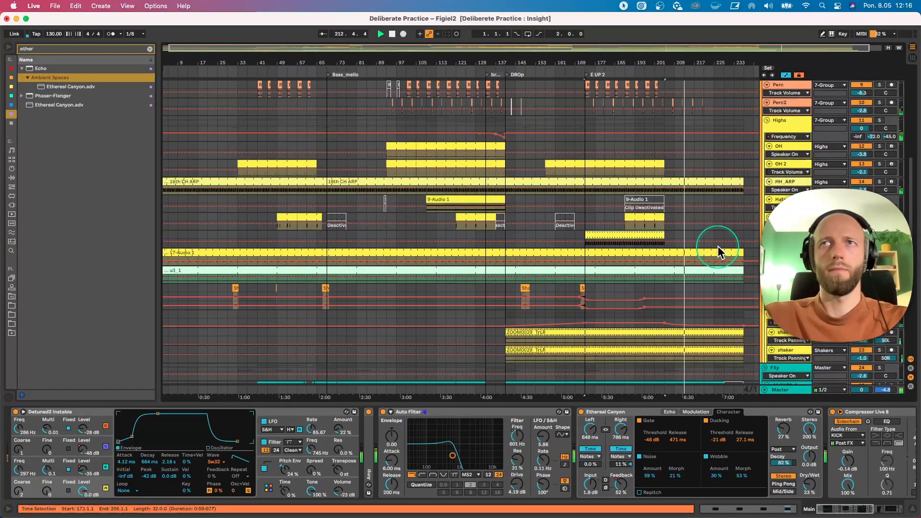
Show the Utility Gain automation on the HH_ARP track and enlarge its lane to view the curve.
click(789, 183)
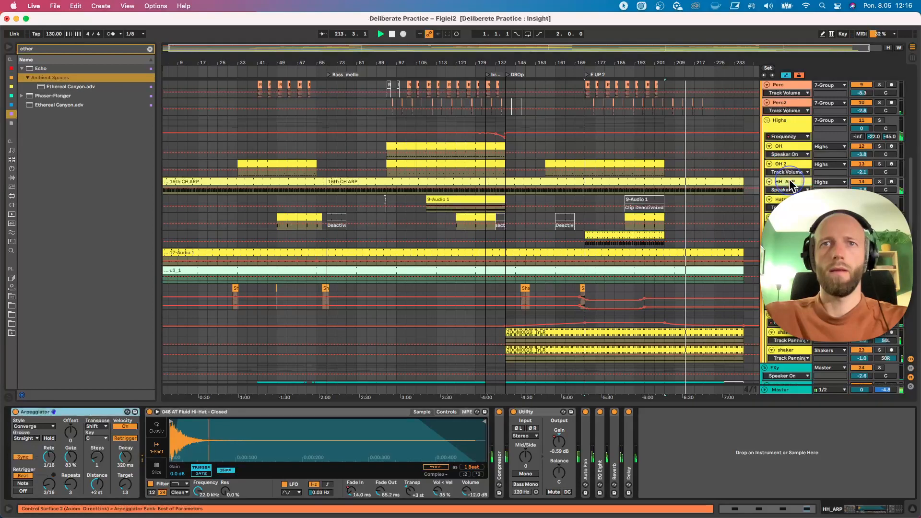
right_click(558, 440)
click(565, 445)
drag(799, 194, 798, 251)
Reshape the last segment of HH_ARP's Gain automation curve after bar 205 and fold the tracks in the Highs group.
mouse_move(741, 217)
mouse_down()
mouse_move(743, 235)
mouse_move(727, 225)
mouse_up()
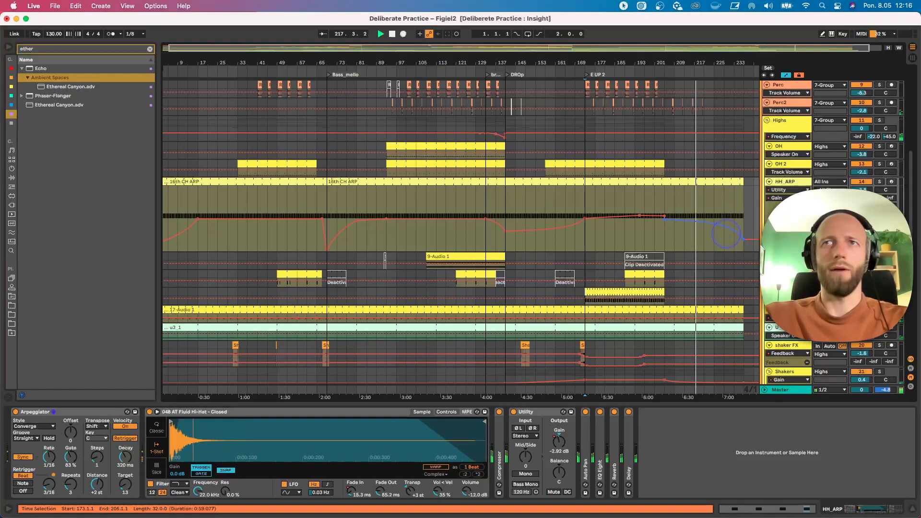
click(664, 220)
drag(706, 230, 727, 223)
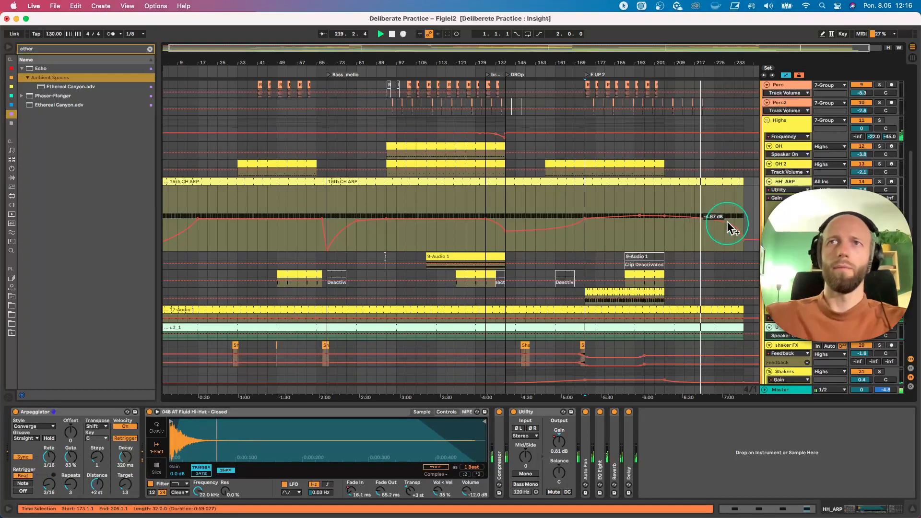
alt+click(770, 181)
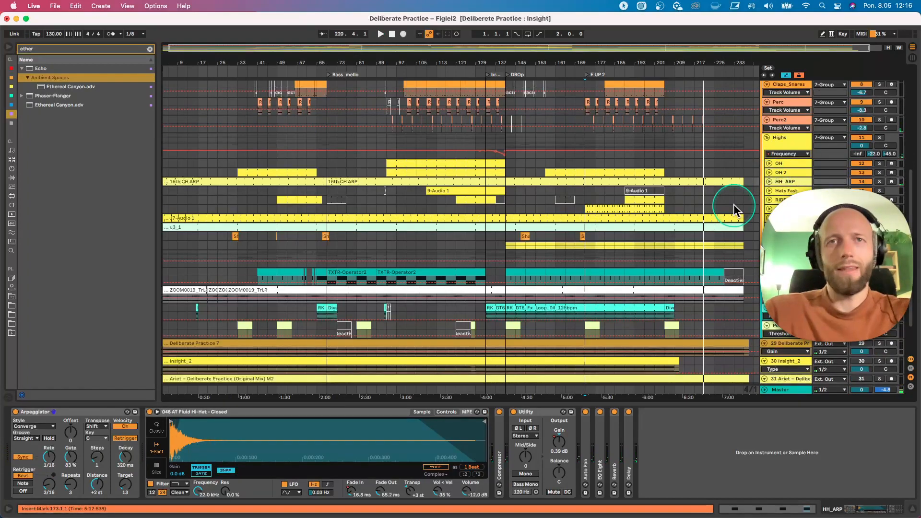
Hide the automation lanes and look over the arrangement from the LOW group down to the Highs tracks.
scroll(649, 230, up, 10)
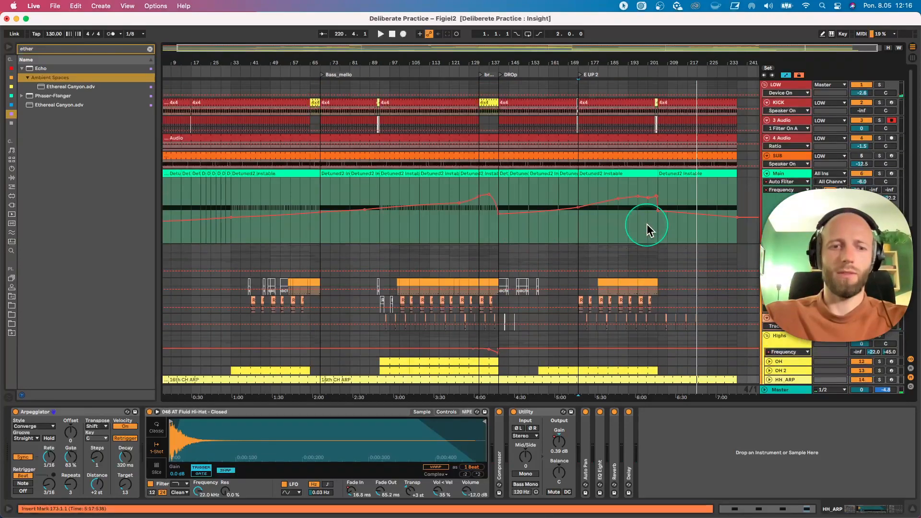
key(a)
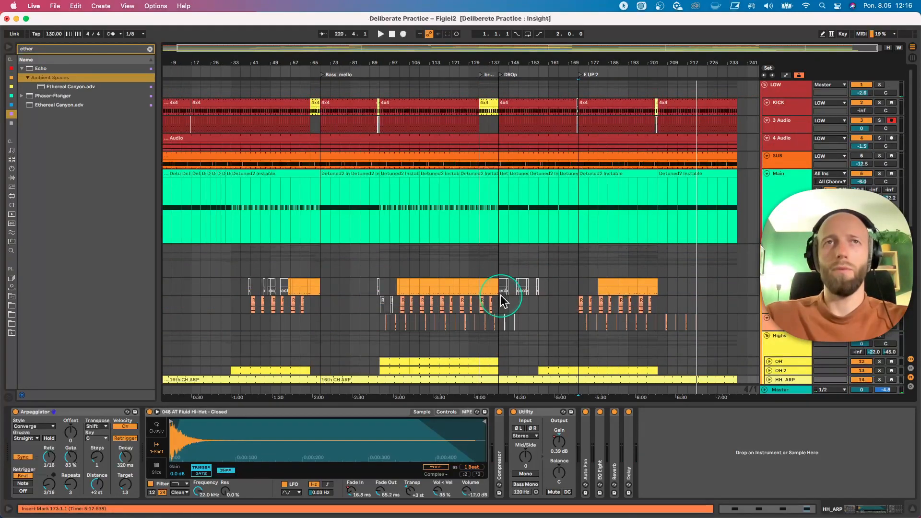
scroll(385, 286, down, 3)
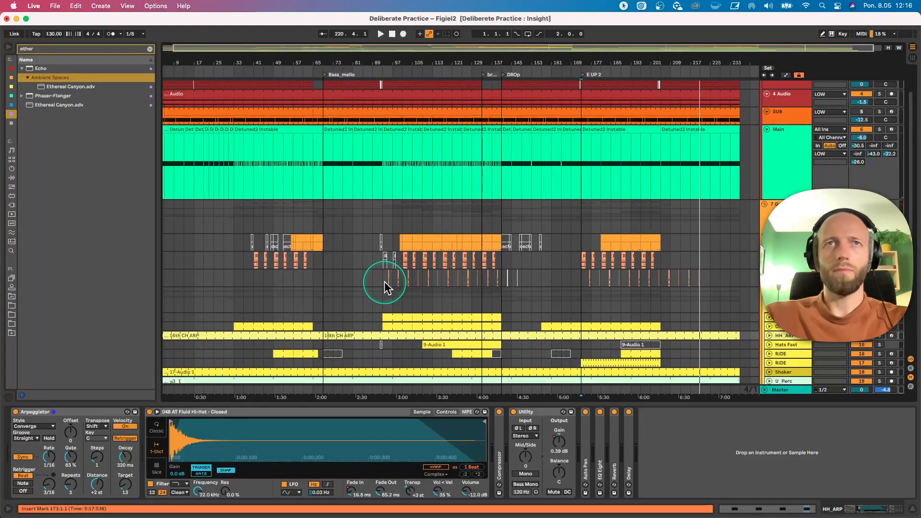
Play the Main track's Detuned2 Instable part from bar 45, toggling the track's solo on and off.
click(275, 128)
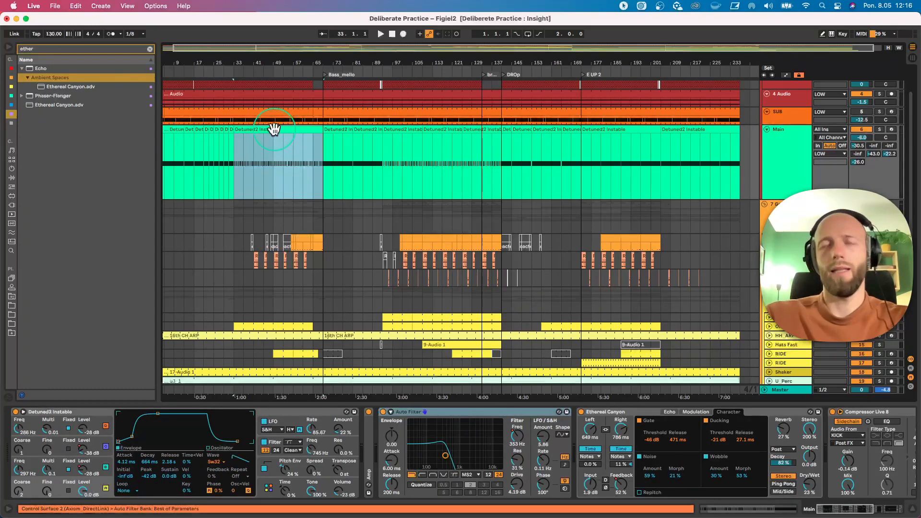
click(265, 158)
key(space)
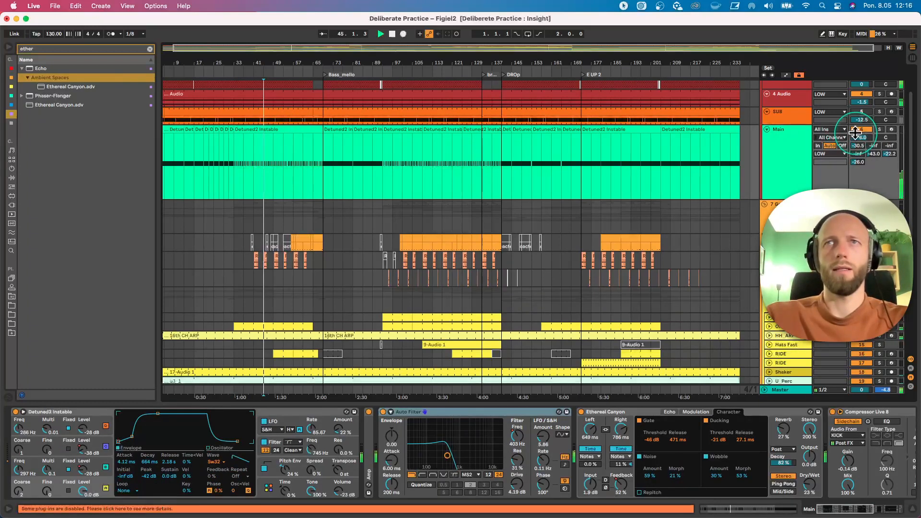
click(880, 130)
click(880, 130)
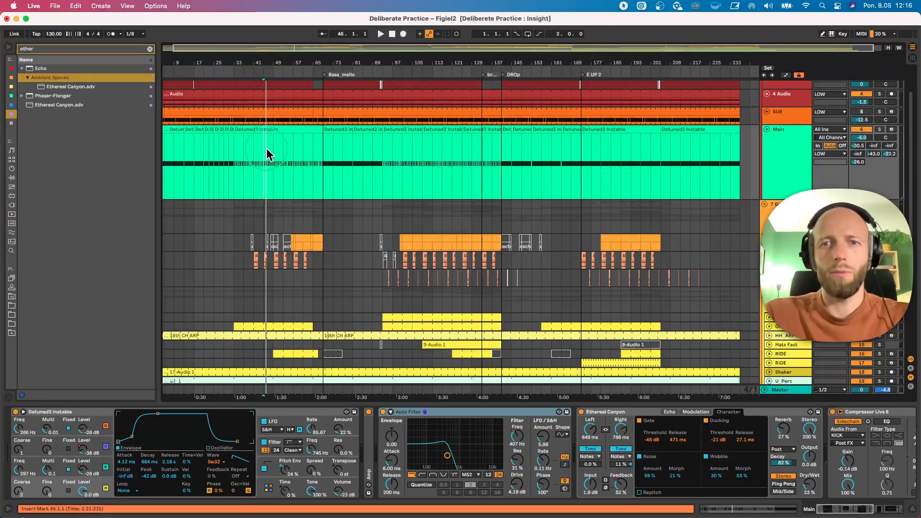
Select the Main track's clip from bar 33 to 69 and look over the lowest tracks of the arrangement.
click(264, 130)
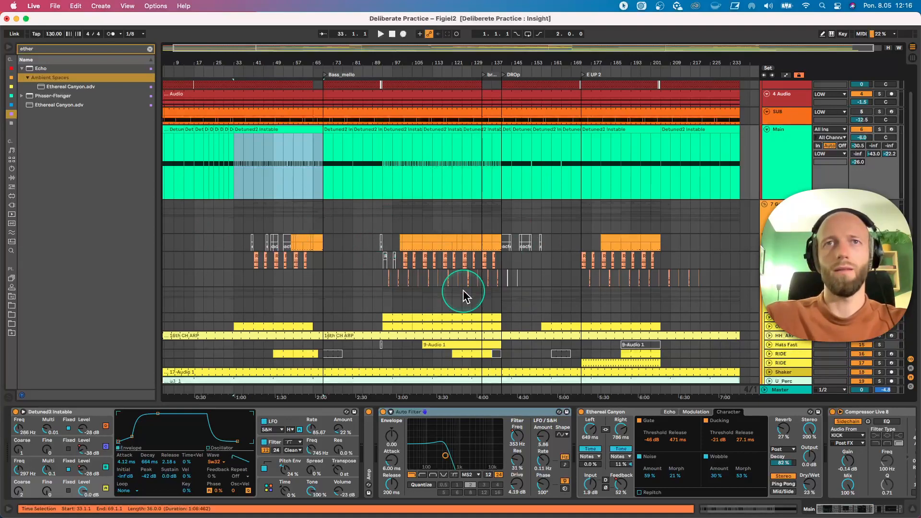
scroll(463, 292, down, 10)
scroll(463, 292, down, 3)
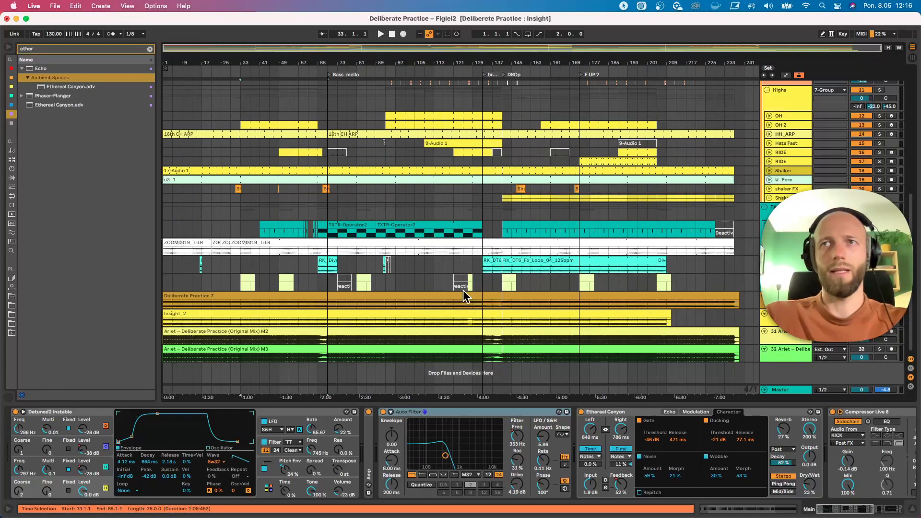
Switch to Chrome and look over the Inner Knowing | BAHN025_EP page on Bandcamp, from the cover to the track list.
key(super+Tab)
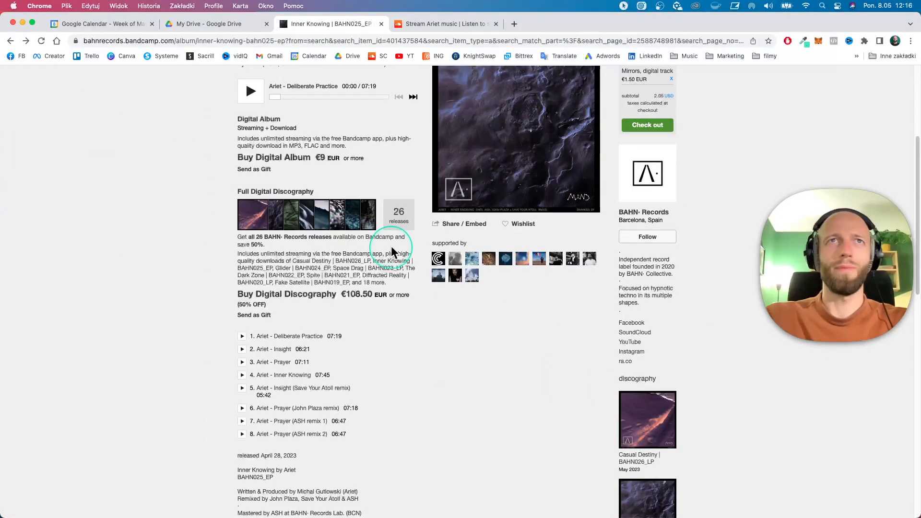
scroll(392, 251, up, 5)
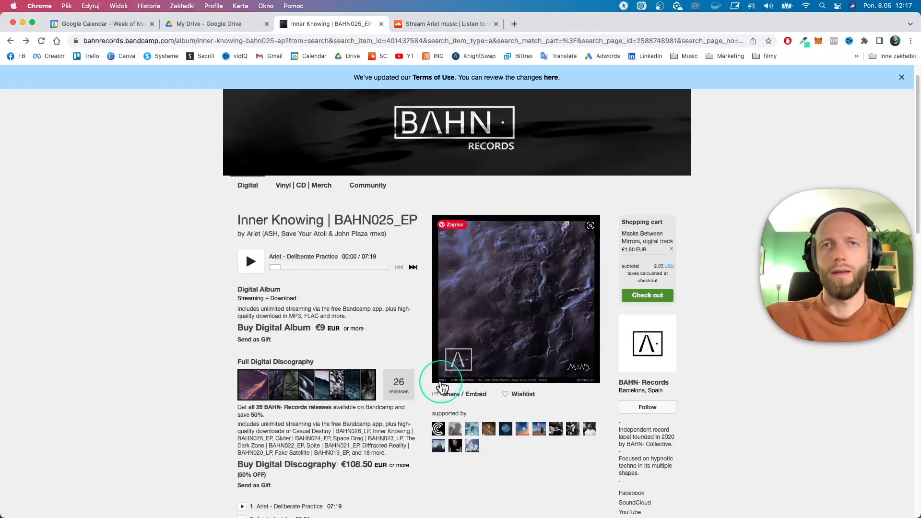
scroll(440, 381, down, 5)
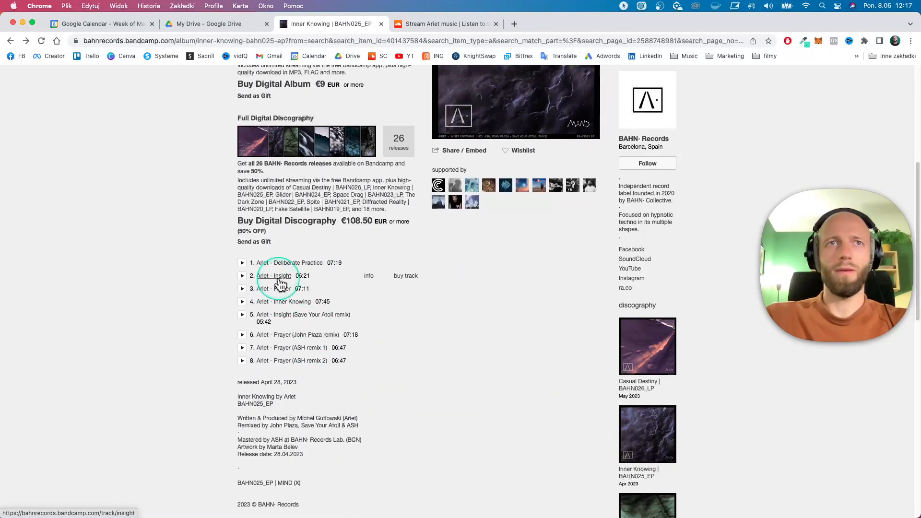